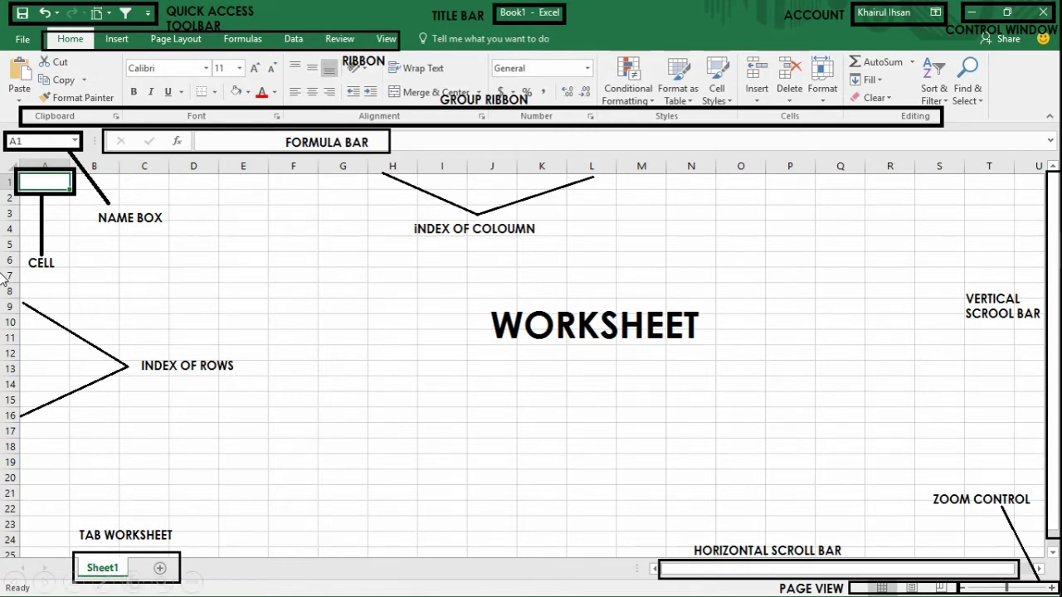
- Launch Excel 2016 from the list of all installed apps and create a blank workbook
key(super+Tab)
click(1012, 48)
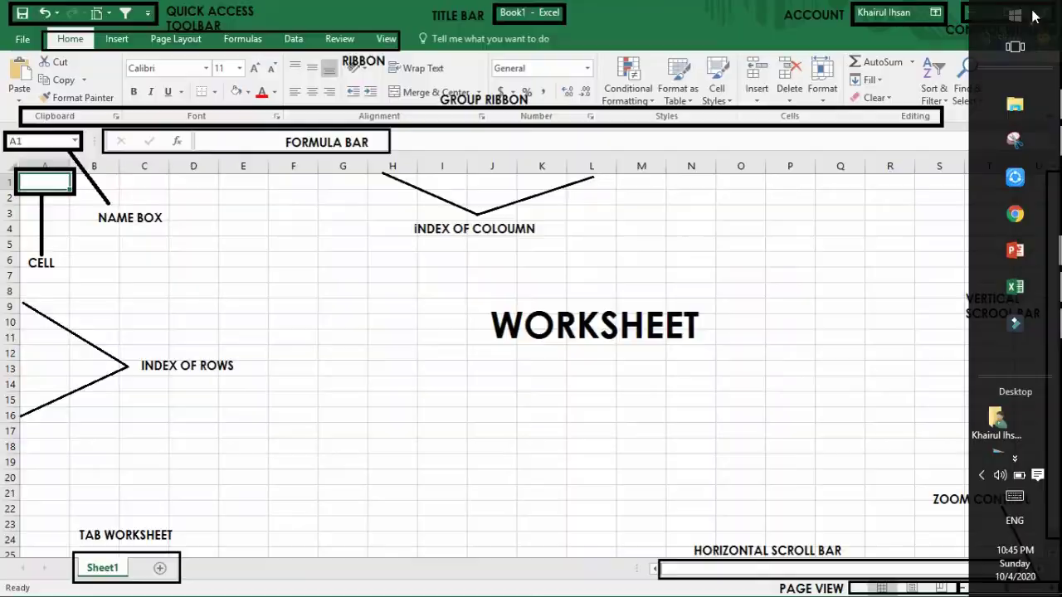
click(1013, 15)
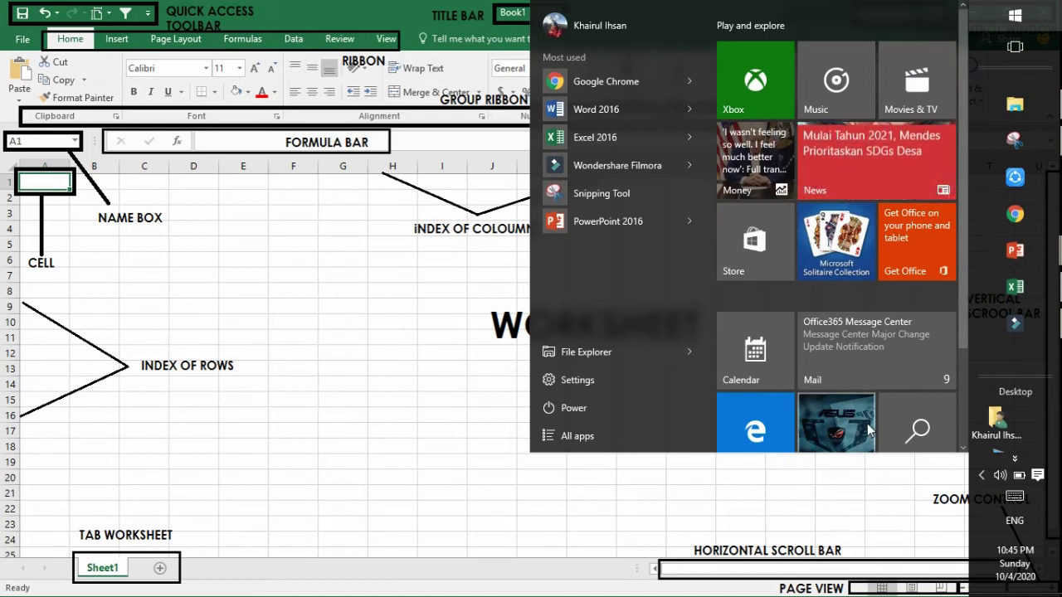
click(608, 440)
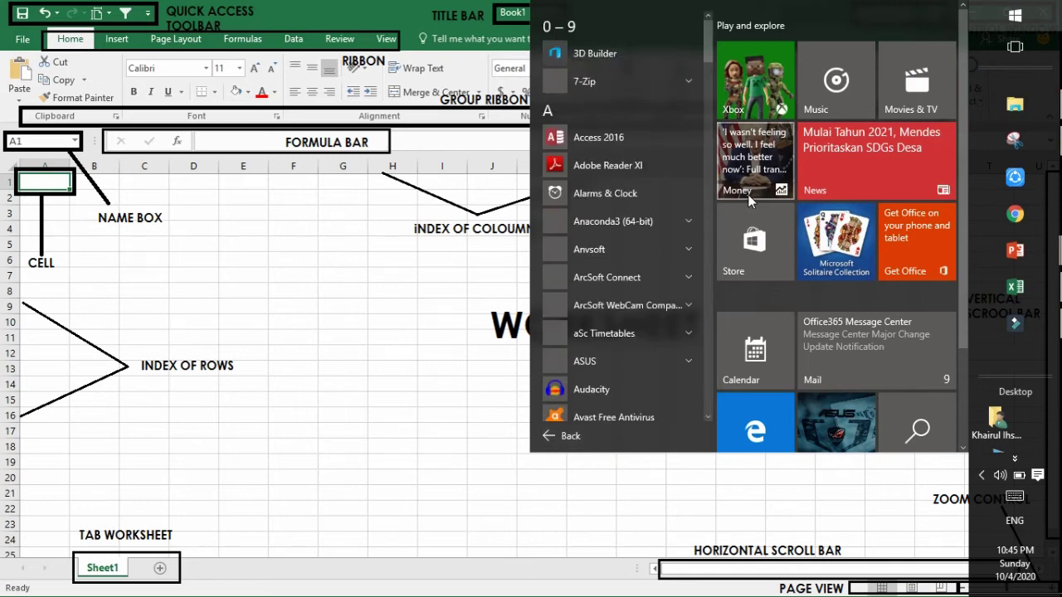
drag(708, 58, 709, 406)
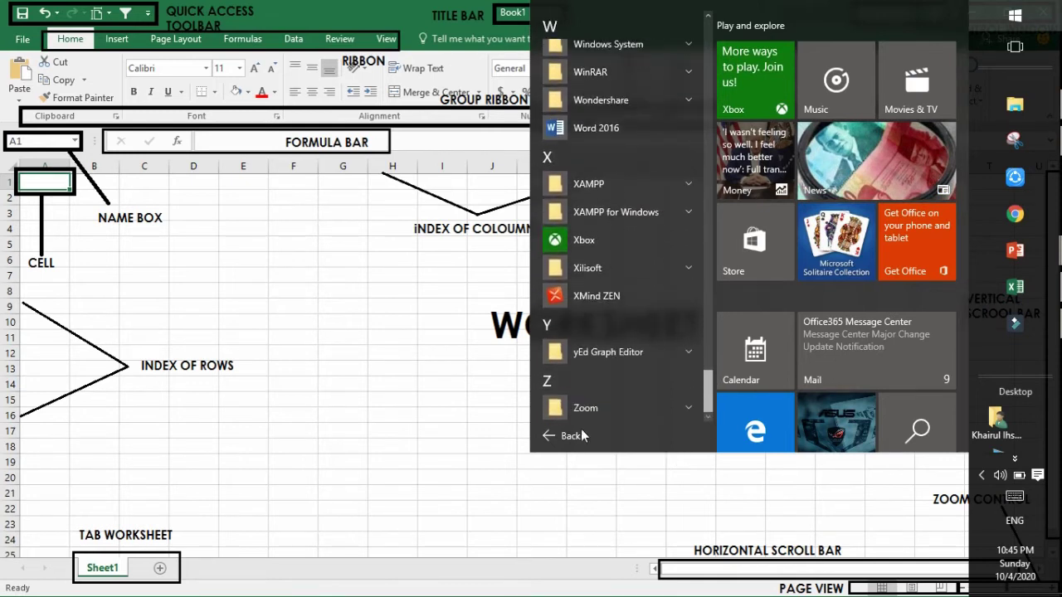
scroll(639, 291, up, 15)
scroll(649, 208, up, 10)
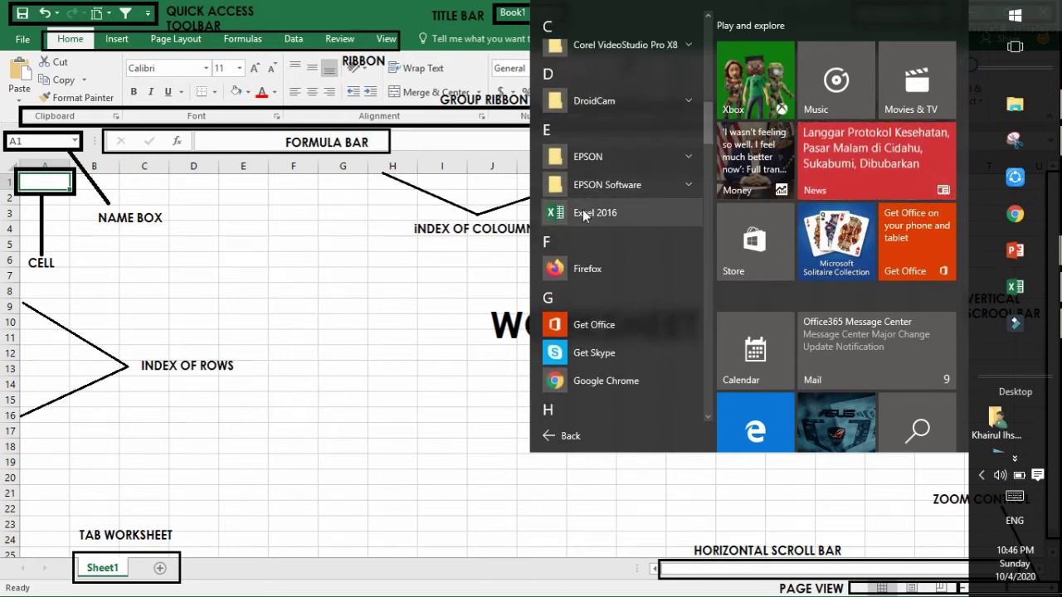
click(583, 211)
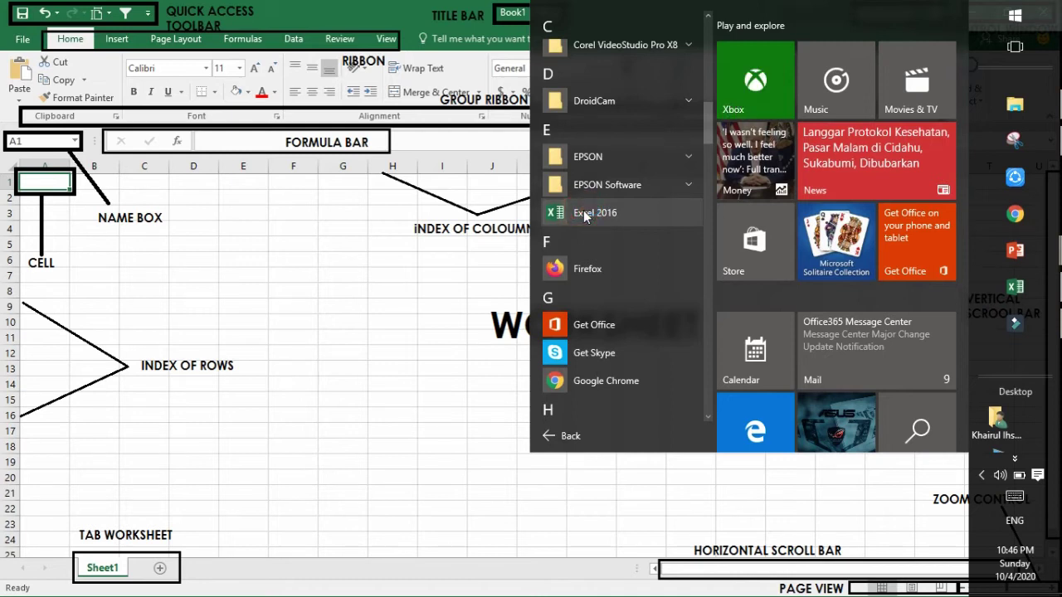
click(1006, 289)
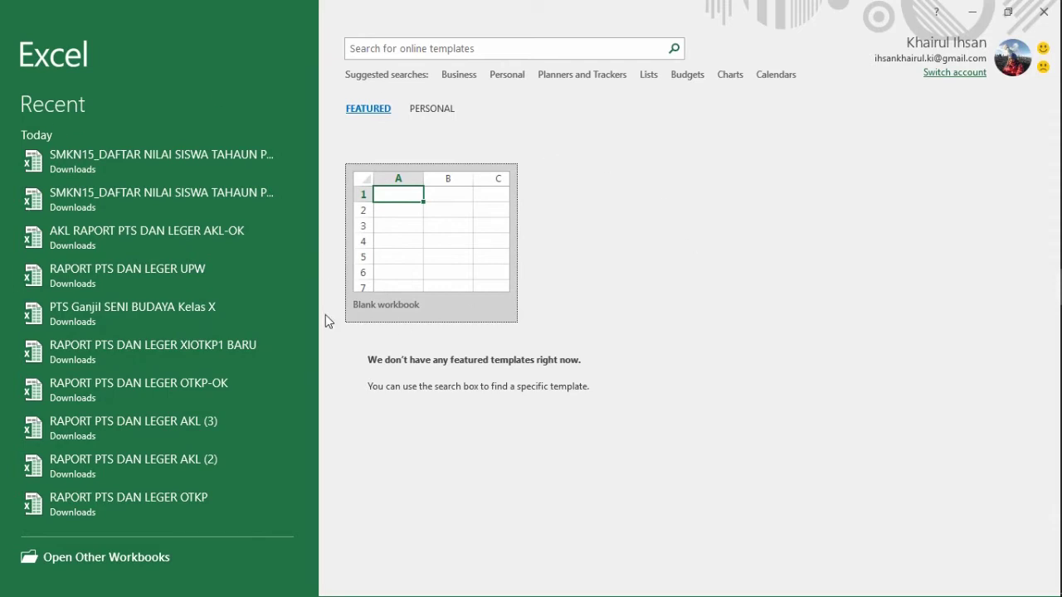
click(390, 293)
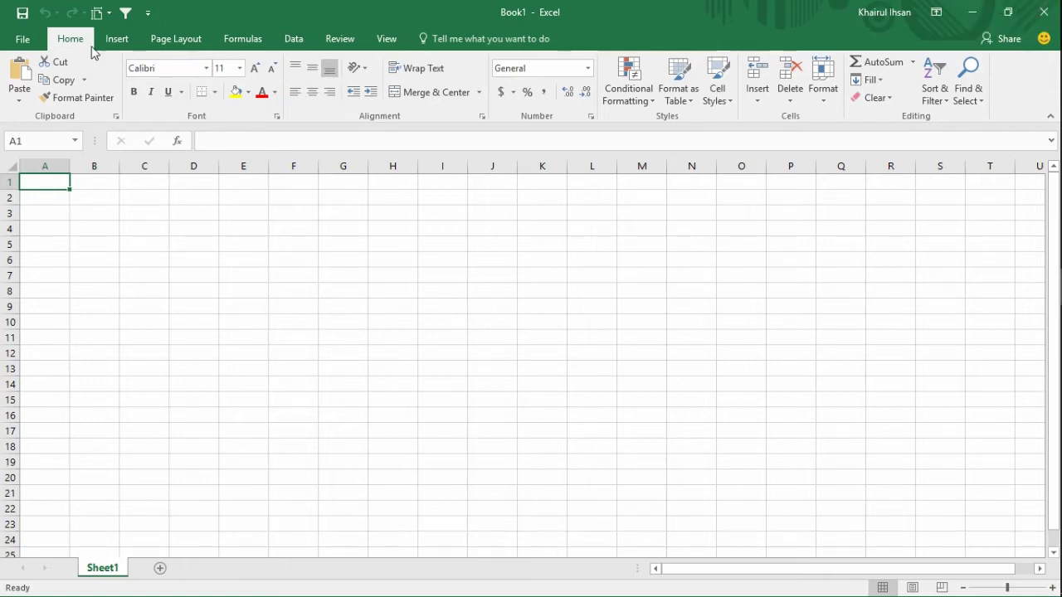
- Look through the file management pages for New, Open, Export and Publish
click(23, 40)
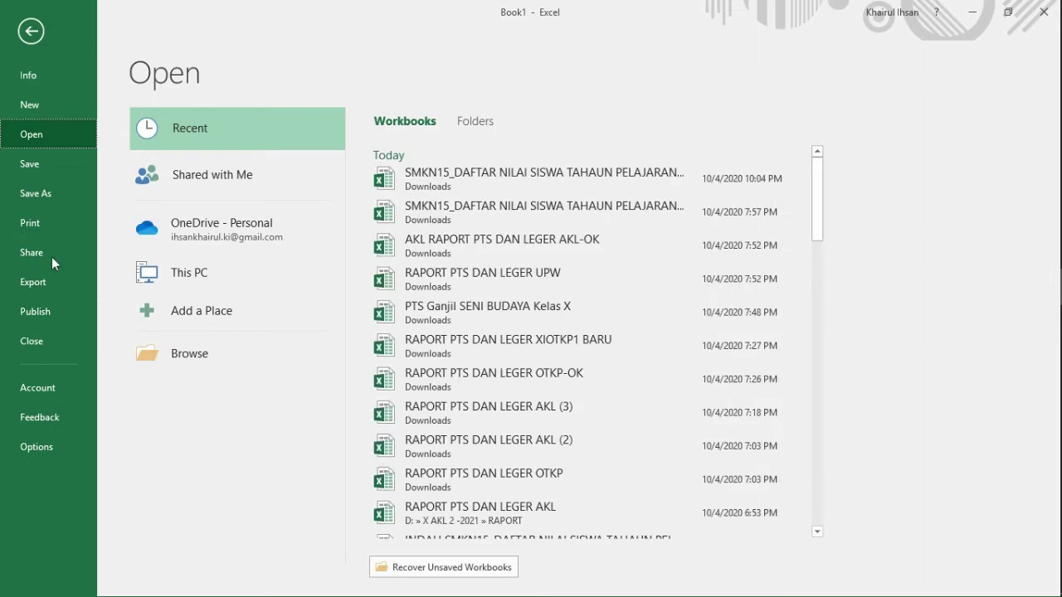
click(45, 105)
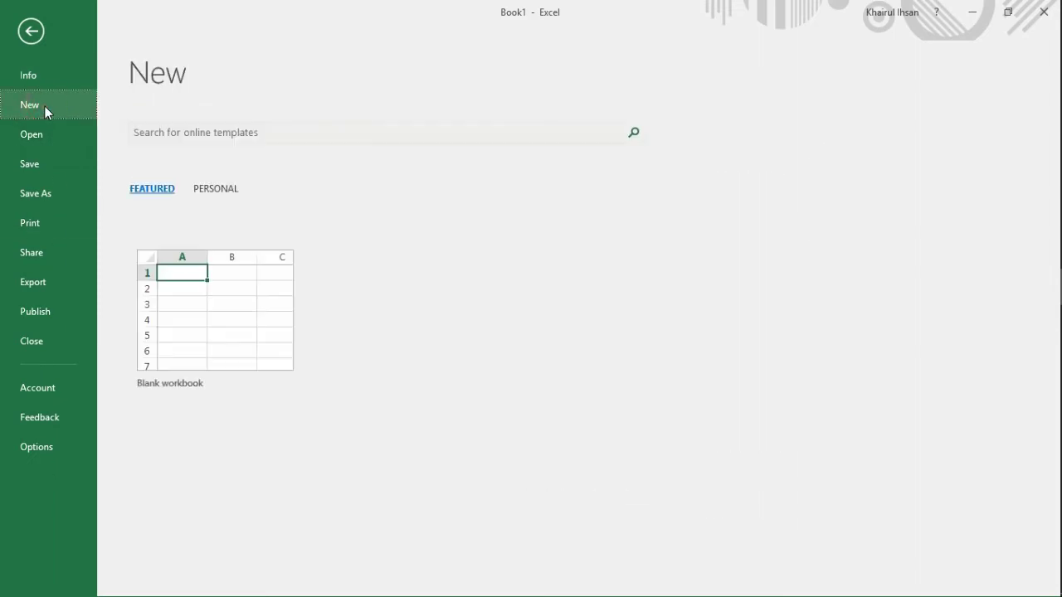
click(33, 136)
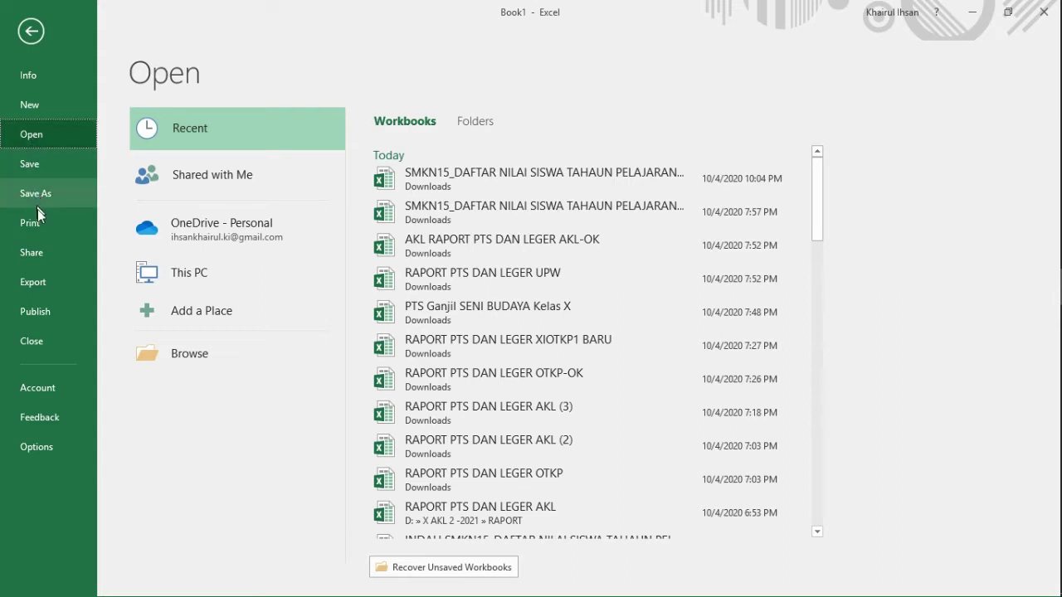
click(28, 285)
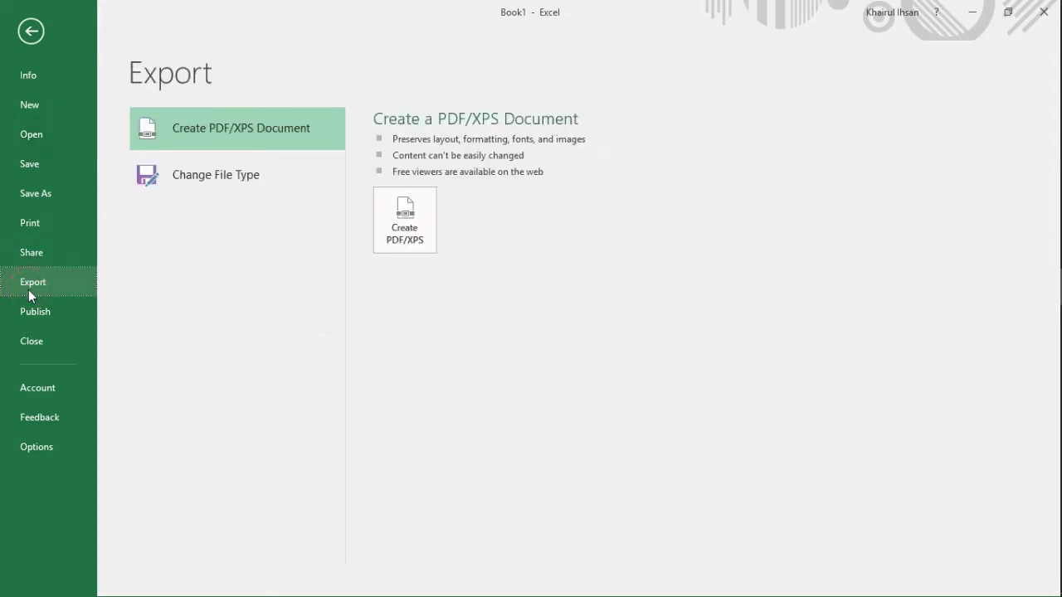
click(30, 309)
- Close the current workbook and create a new blank one
click(32, 341)
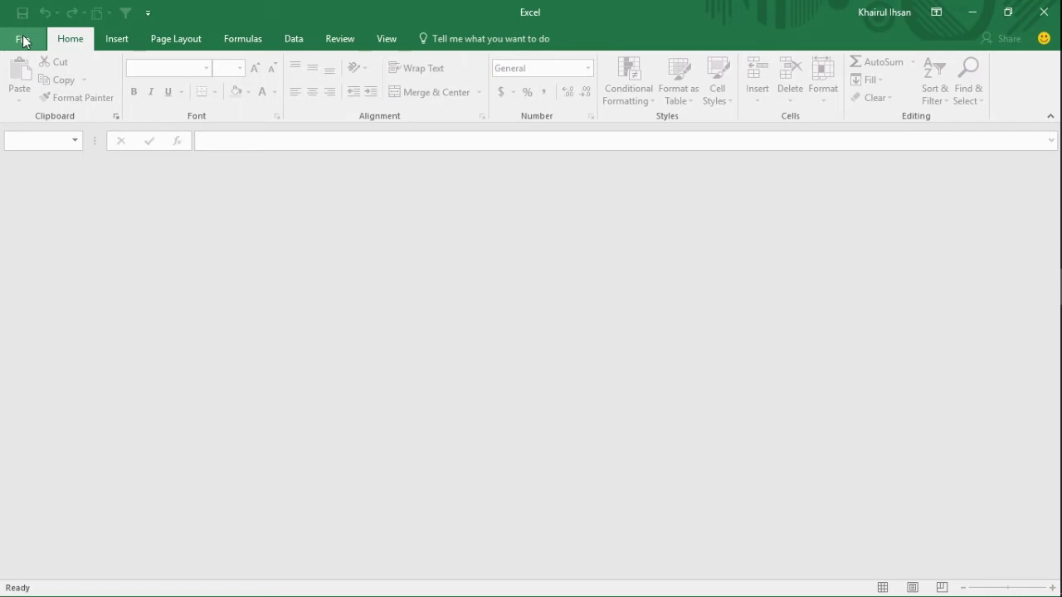
key(ctrl+n)
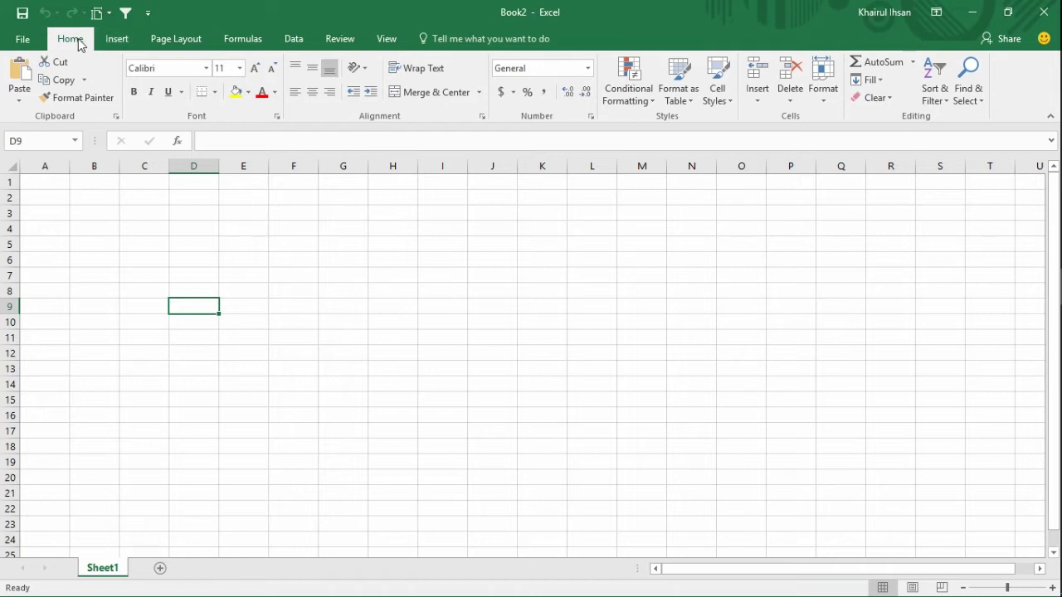
- Examine the Insert, Page Layout, Formulas, Data, Review, View and Home command groups of the ribbon
click(114, 40)
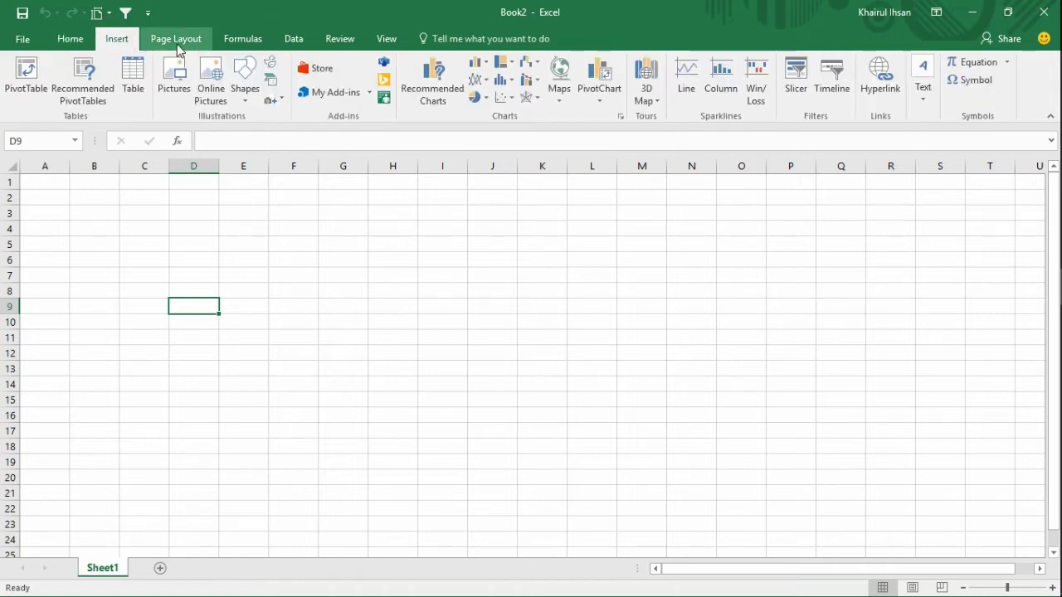
click(176, 42)
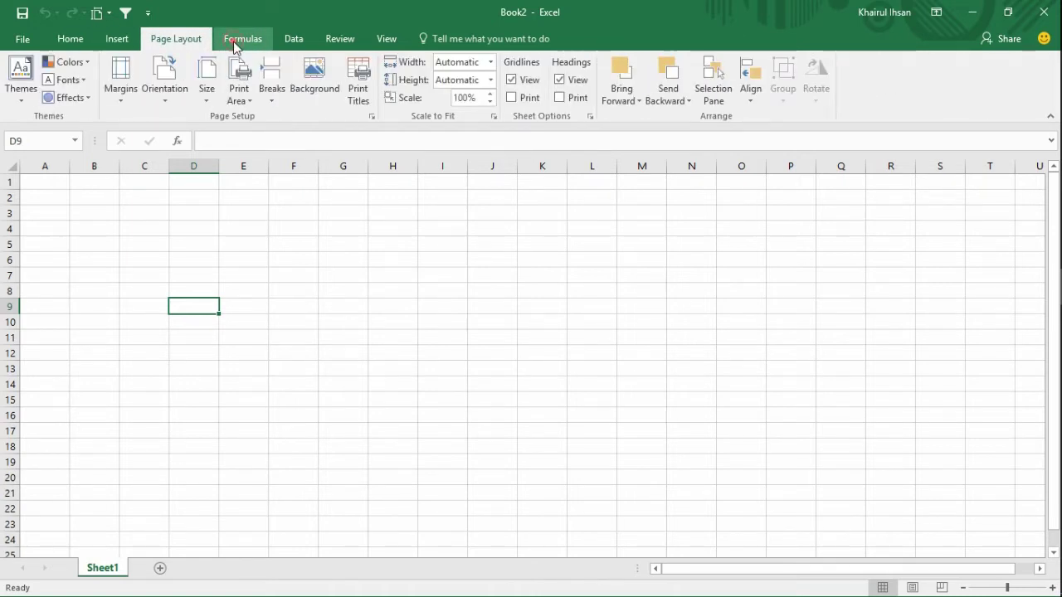
click(234, 43)
click(285, 39)
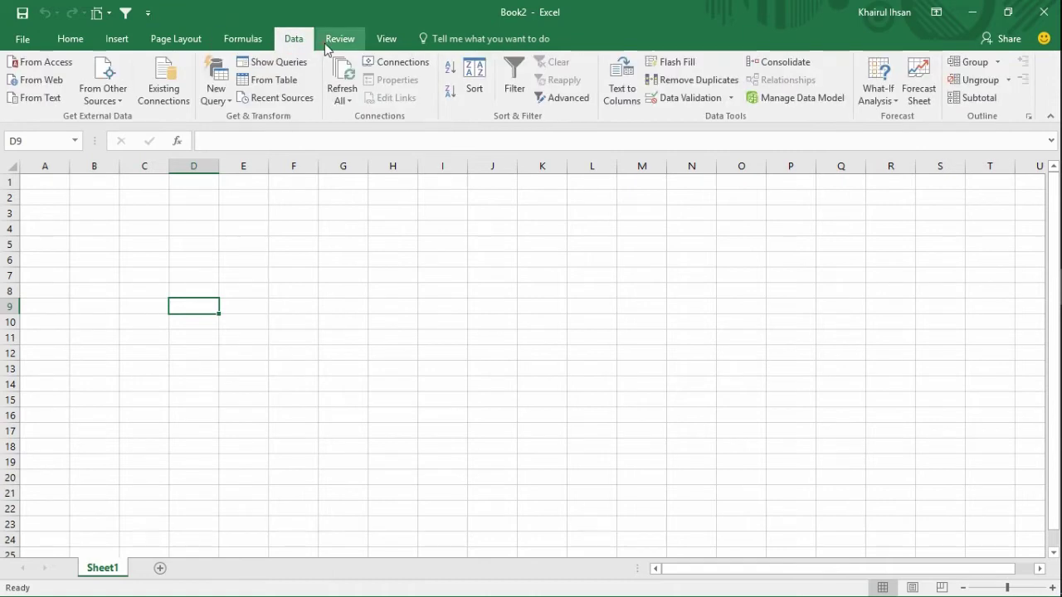
click(332, 41)
click(380, 48)
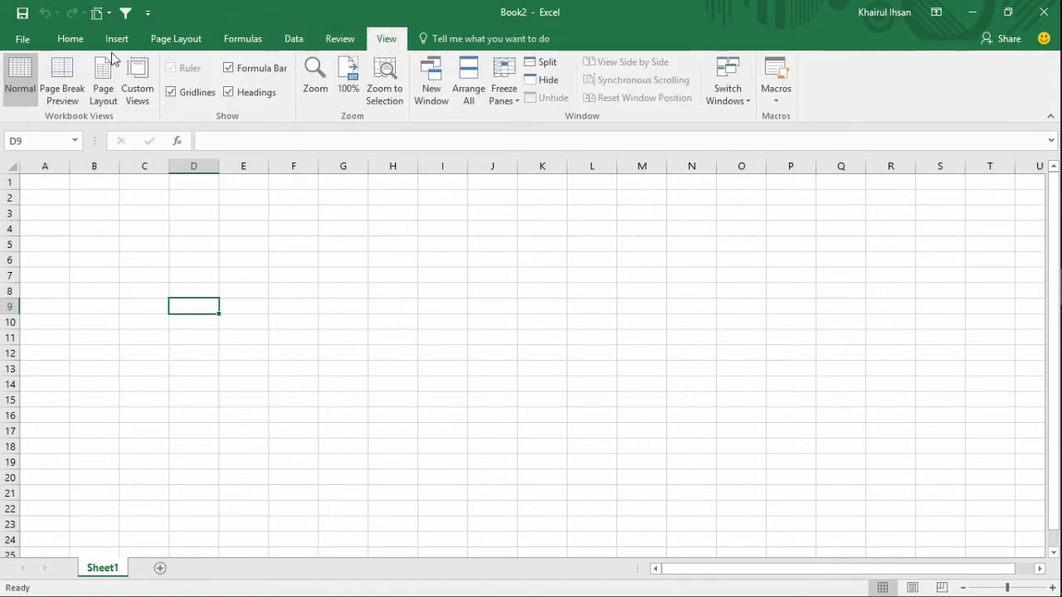
click(72, 46)
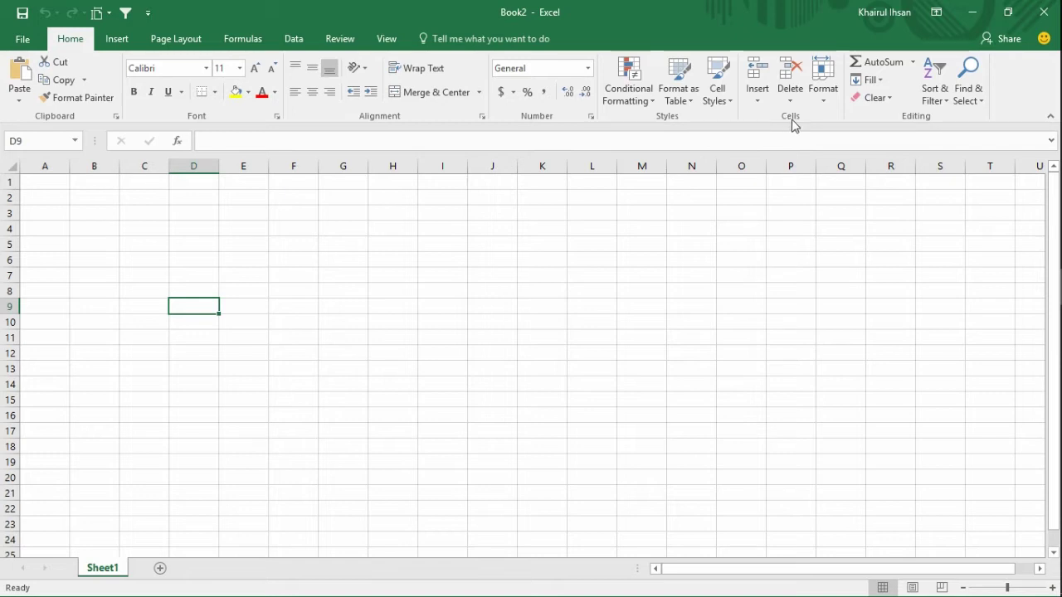
click(124, 50)
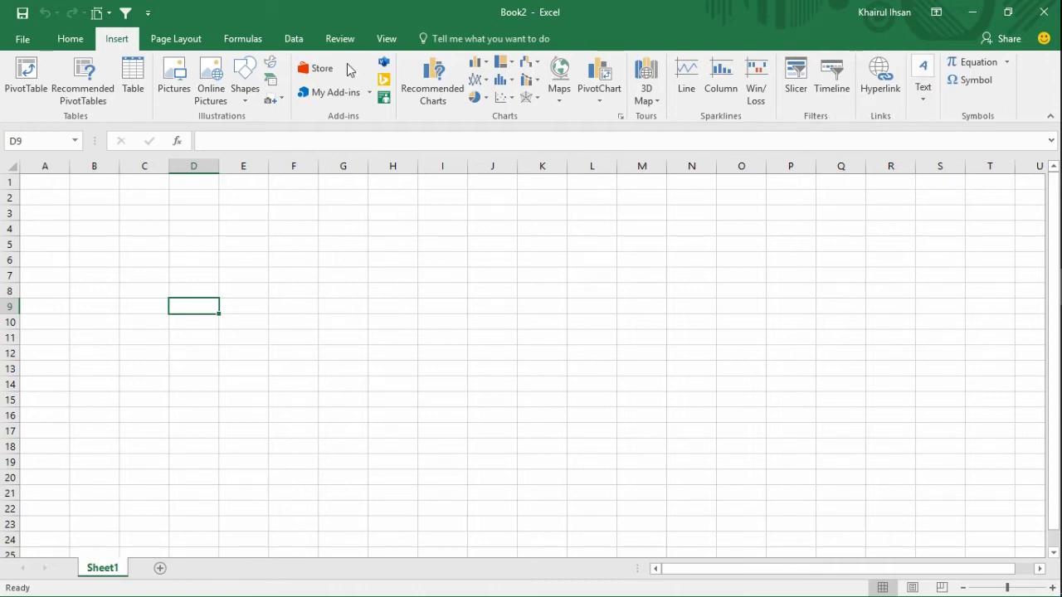
click(162, 48)
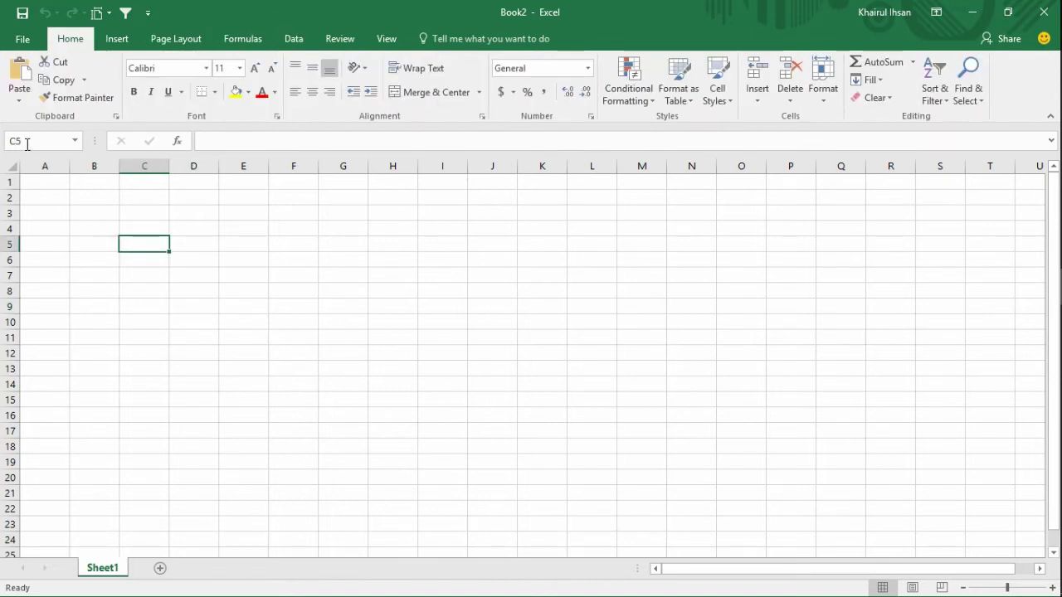
- Select cell B2 and then columns A through G one at a time to view their references in the Name Box
click(27, 142)
click(81, 199)
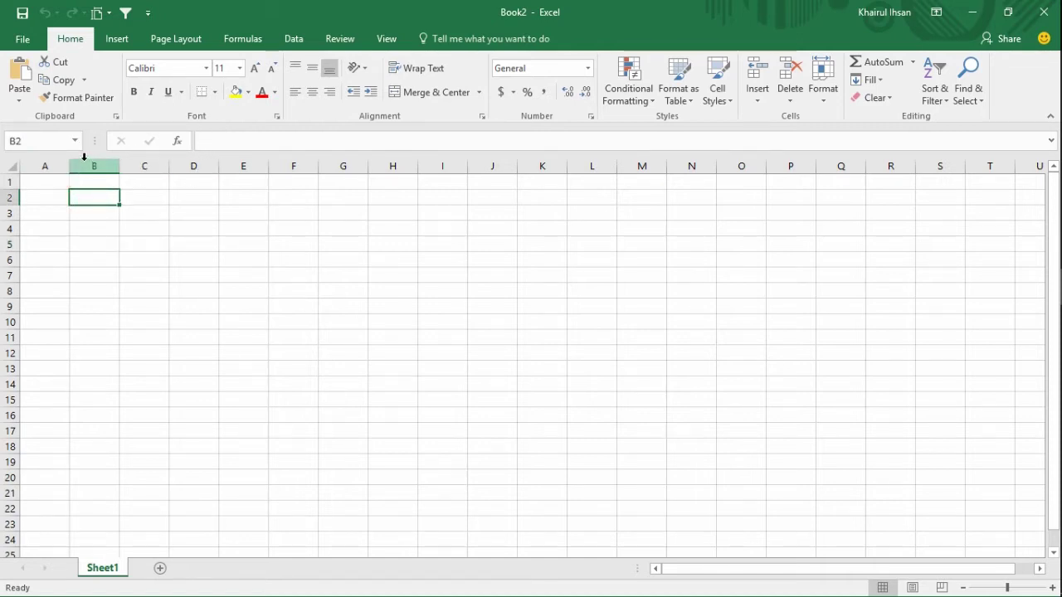
click(82, 160)
click(52, 160)
click(83, 160)
click(142, 161)
click(199, 160)
click(251, 161)
click(294, 160)
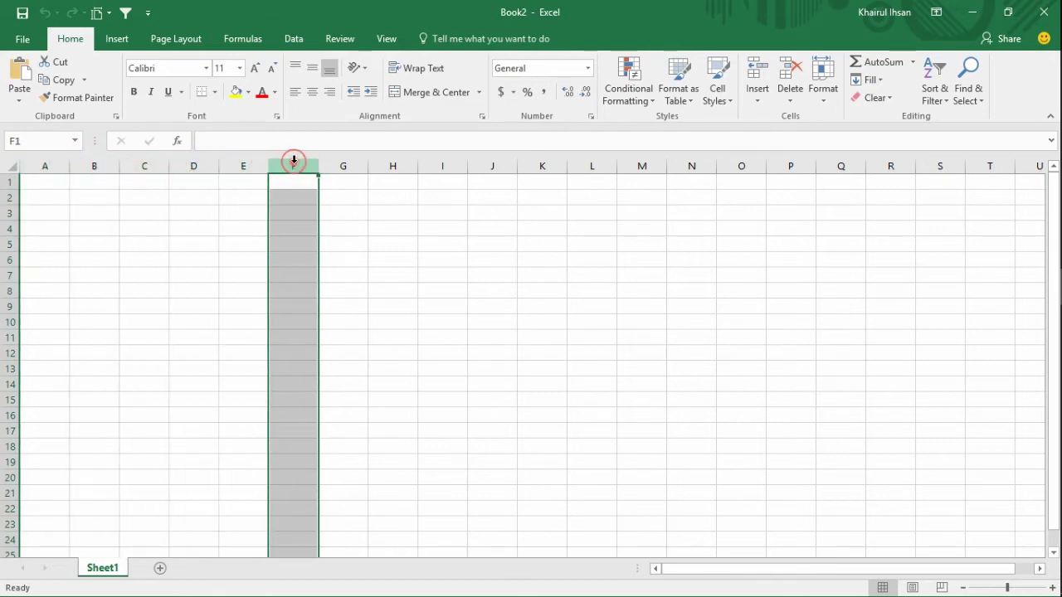
click(340, 162)
click(49, 161)
click(88, 160)
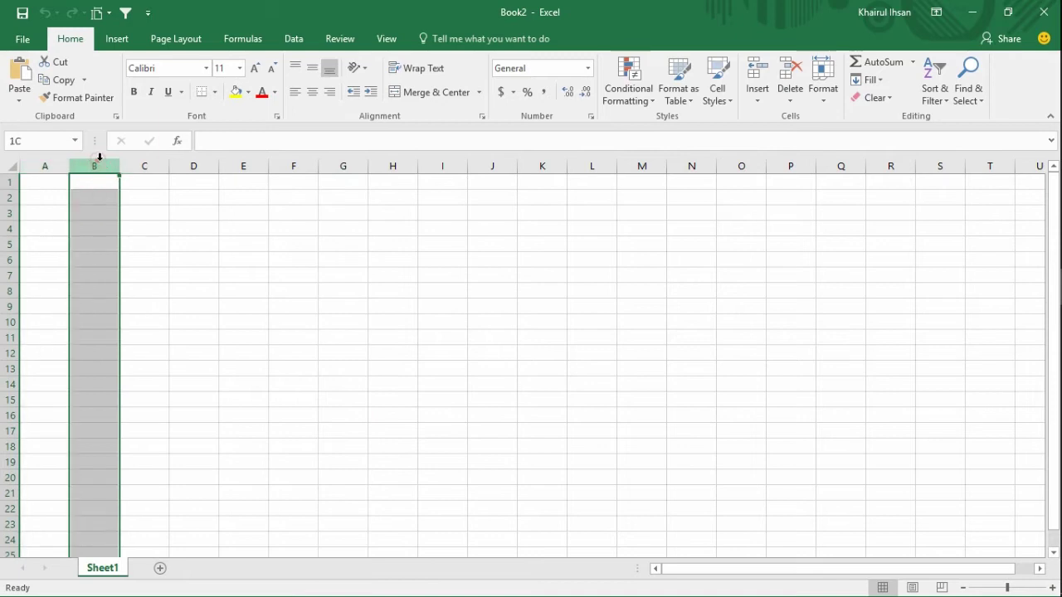
click(147, 161)
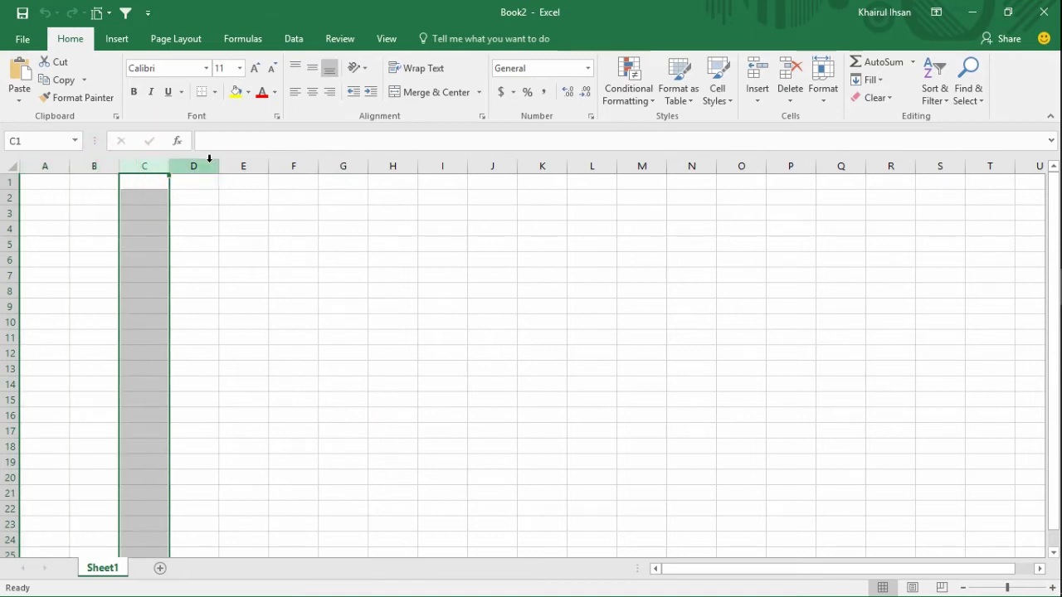
click(207, 161)
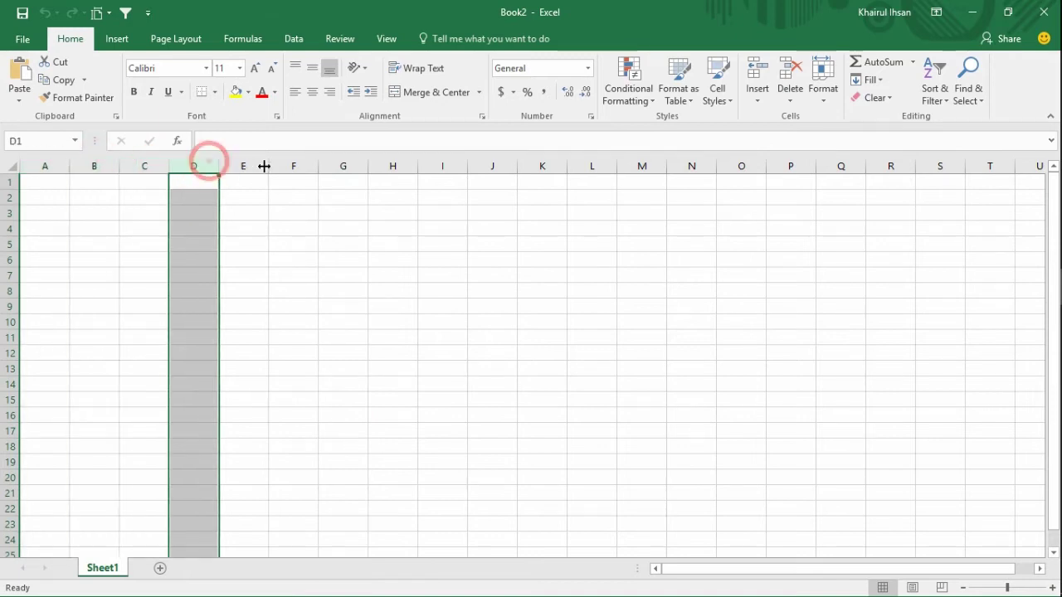
- Select rows 1, 2, 3 and 5 one at a time by their row index
click(11, 198)
click(11, 181)
click(10, 198)
click(9, 213)
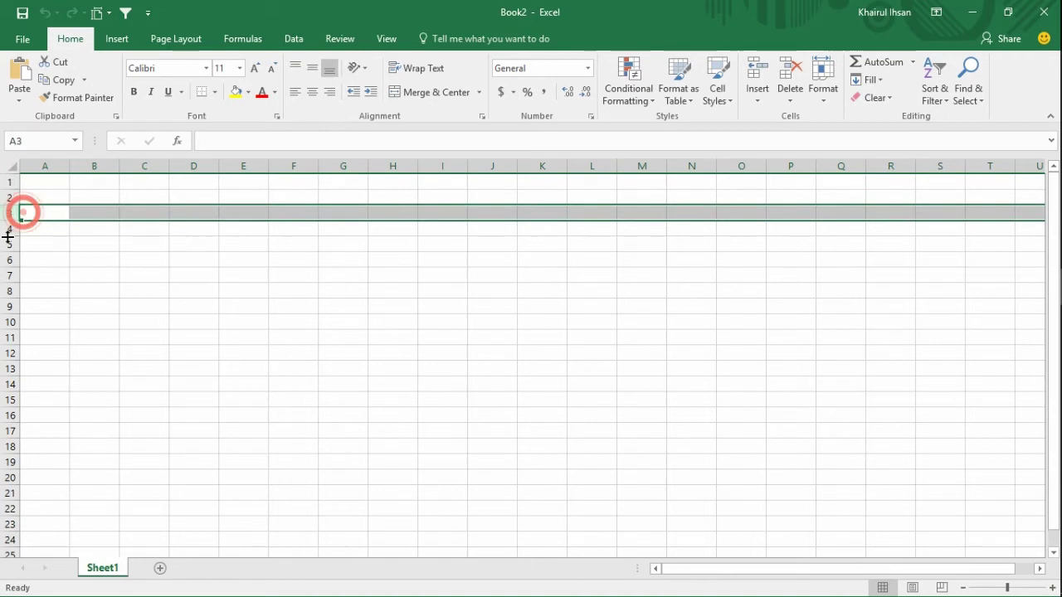
click(9, 246)
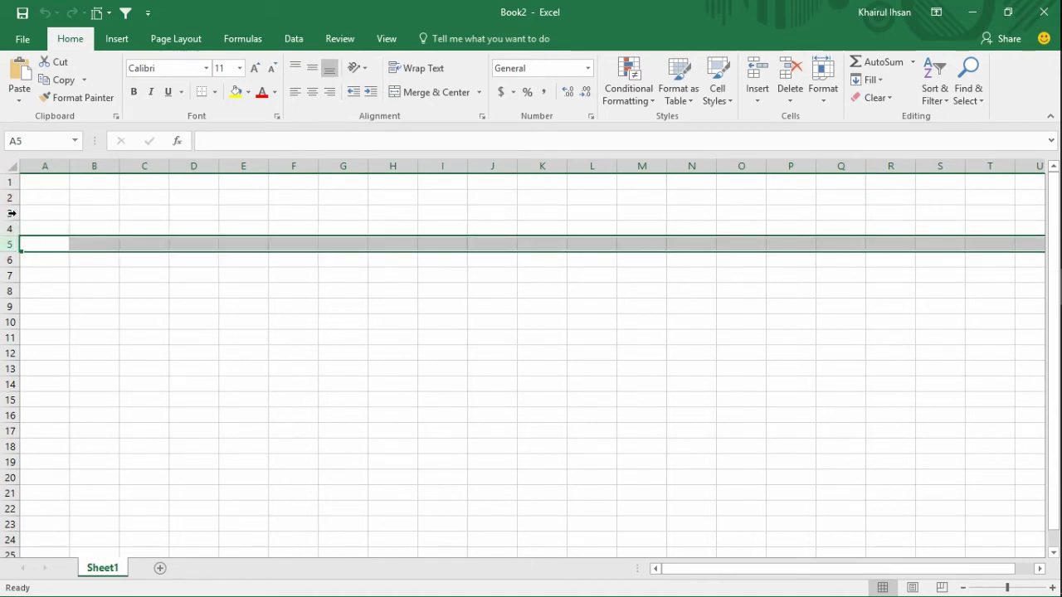
- Compare column, row and cell selection using columns A and F, row 4, cell E4 and column E
click(51, 166)
drag(9, 231, 12, 230)
click(11, 227)
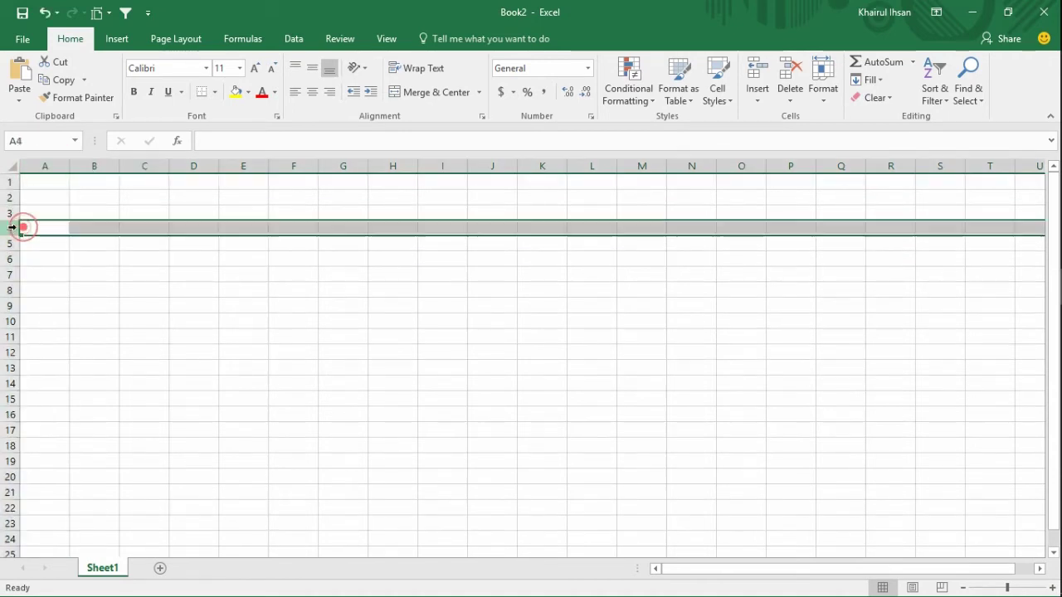
click(42, 168)
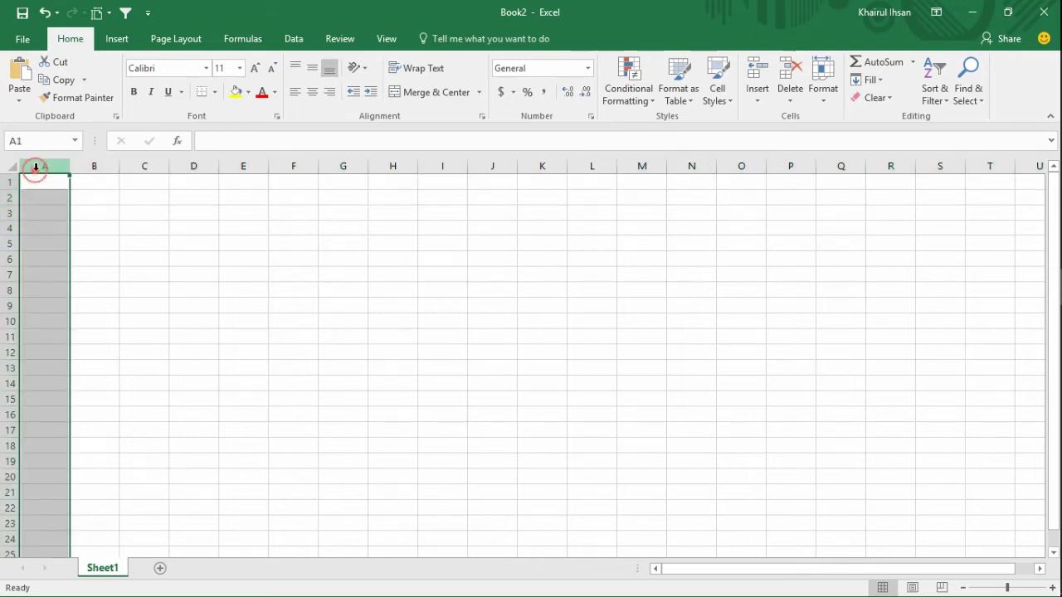
click(293, 166)
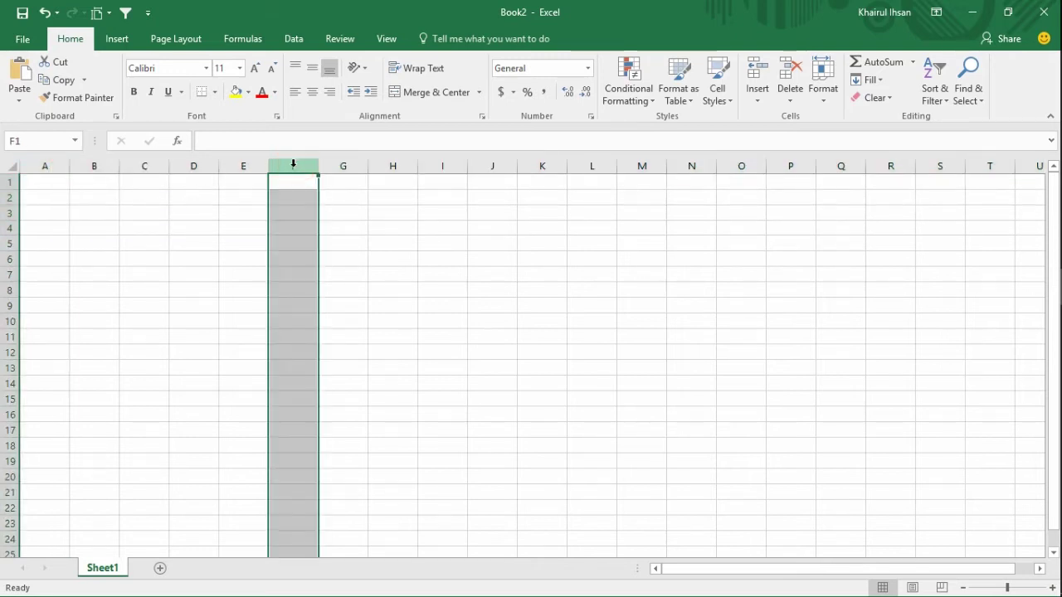
click(11, 228)
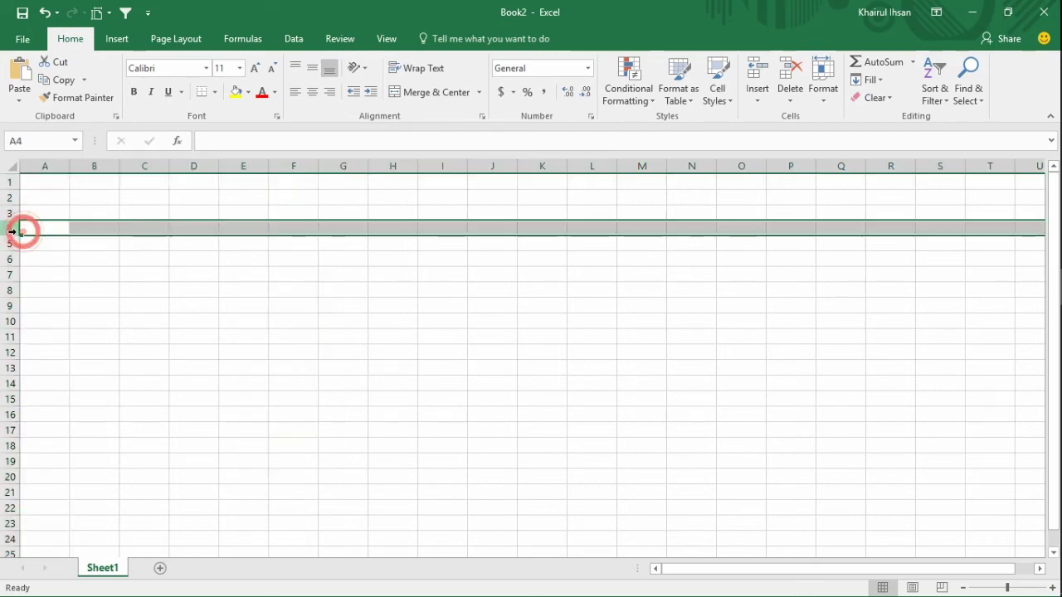
click(284, 165)
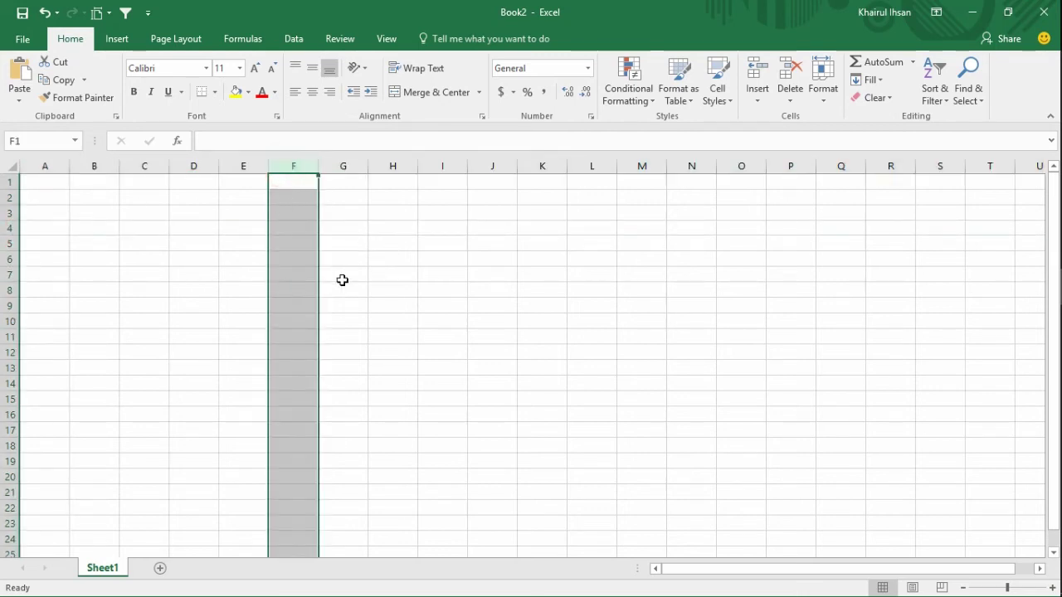
click(236, 228)
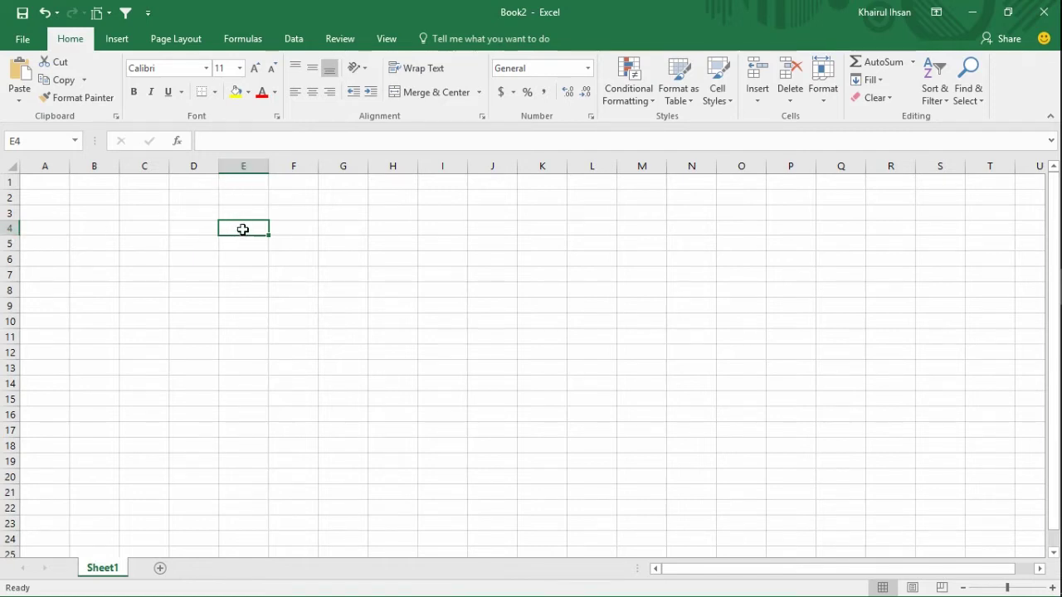
click(243, 165)
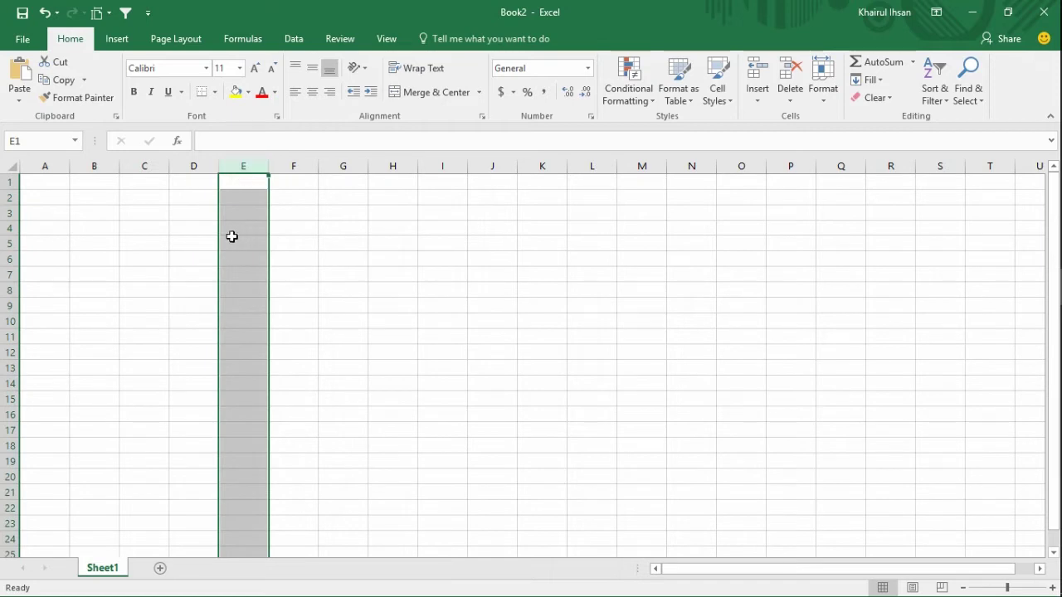
- Select row 4 and then cell E4, and point out the vertical and horizontal scroll bars
click(10, 228)
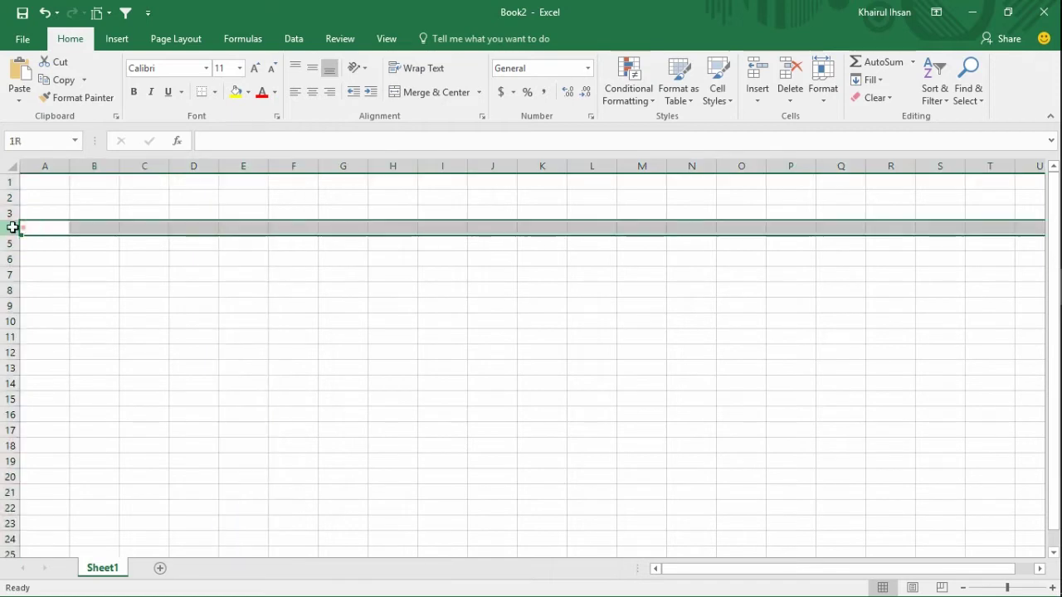
click(236, 229)
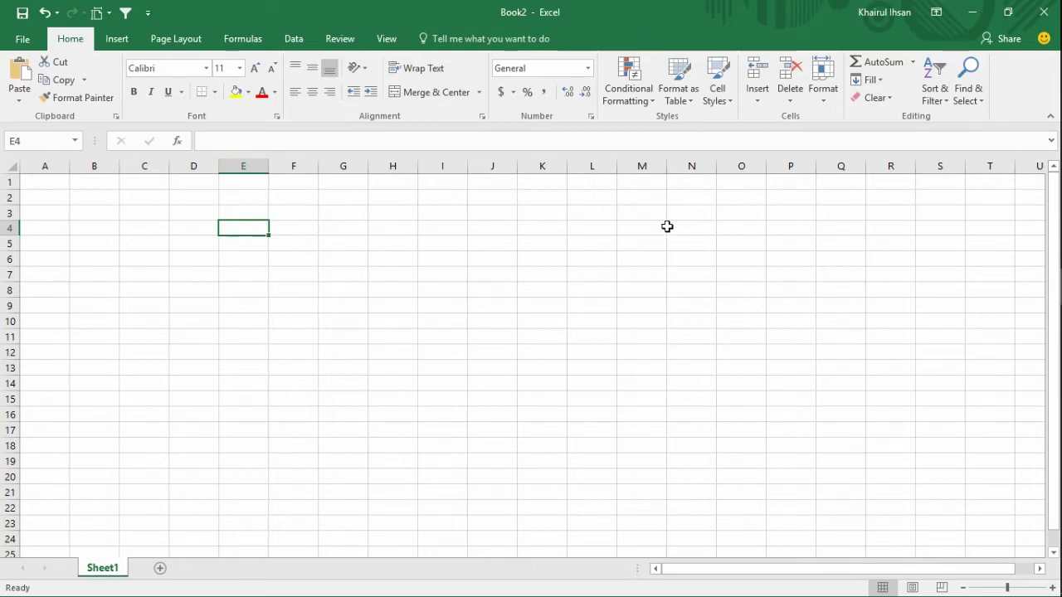
mouse_move(1051, 198)
mouse_down()
mouse_move(1051, 346)
mouse_move(1059, 191)
mouse_up()
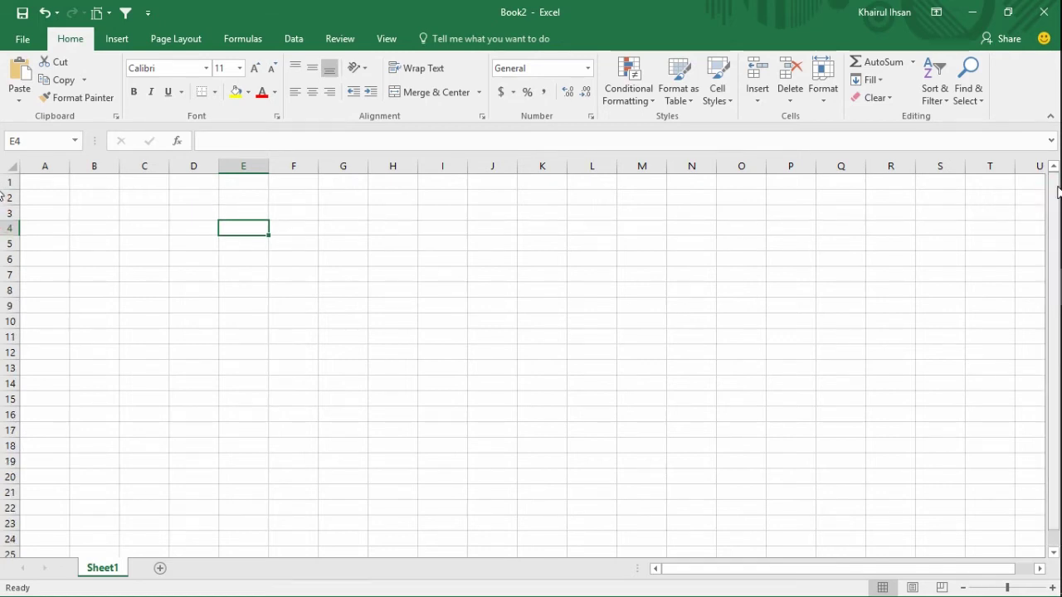
mouse_move(791, 571)
mouse_down()
mouse_move(924, 569)
mouse_move(794, 566)
mouse_up()
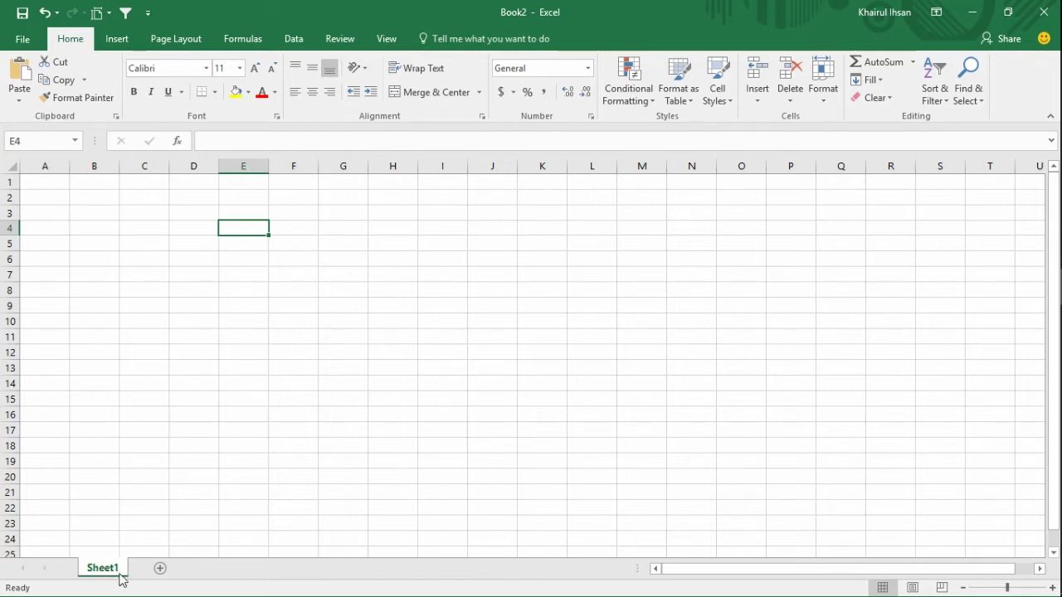
- Add a new worksheet to the workbook after Sheet1
click(160, 569)
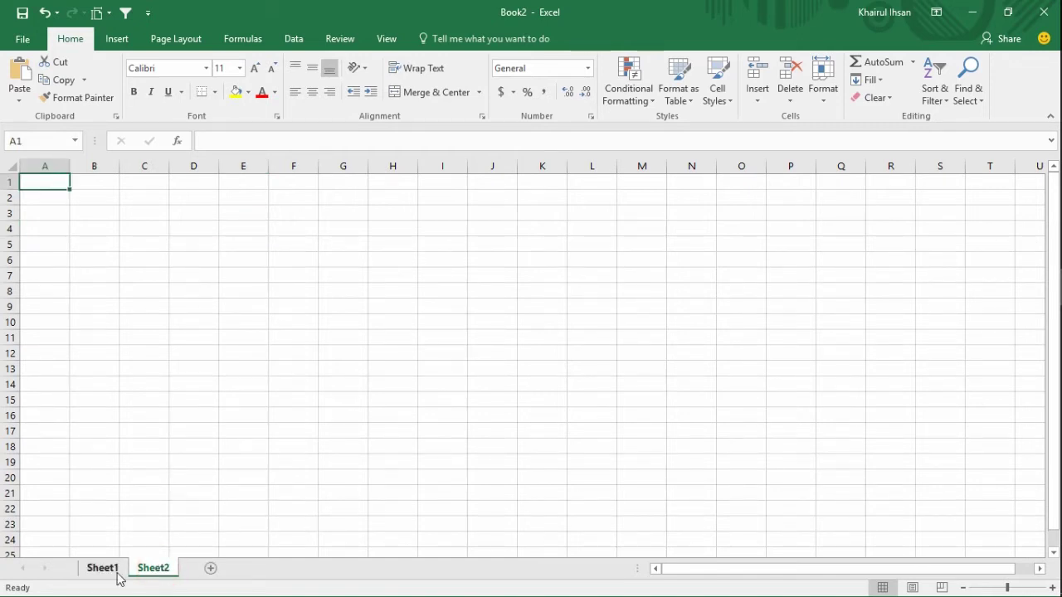
click(210, 569)
- Switch to the PowerPoint slide show, review the slide labelling the Excel interface parts, and advance to the closing slide
mouse_move(1057, 340)
mouse_move(1018, 285)
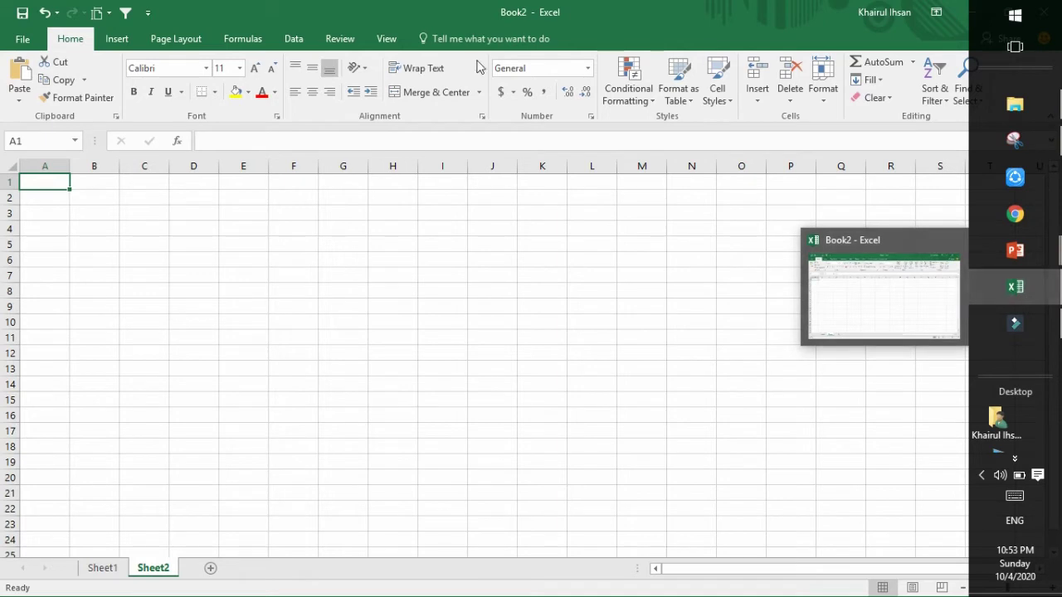
key(super+Tab)
click(408, 145)
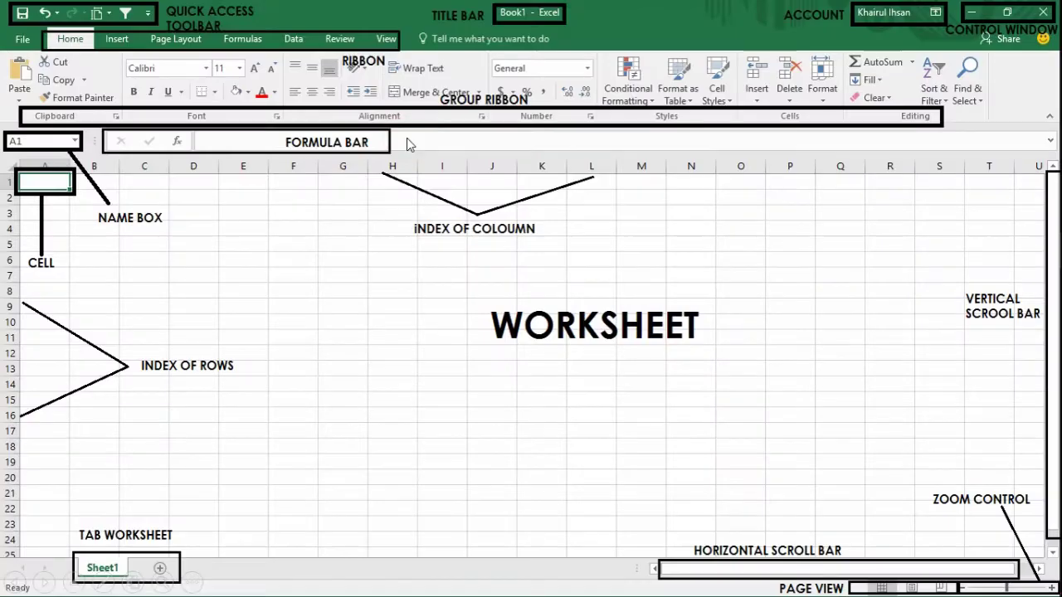
click(407, 144)
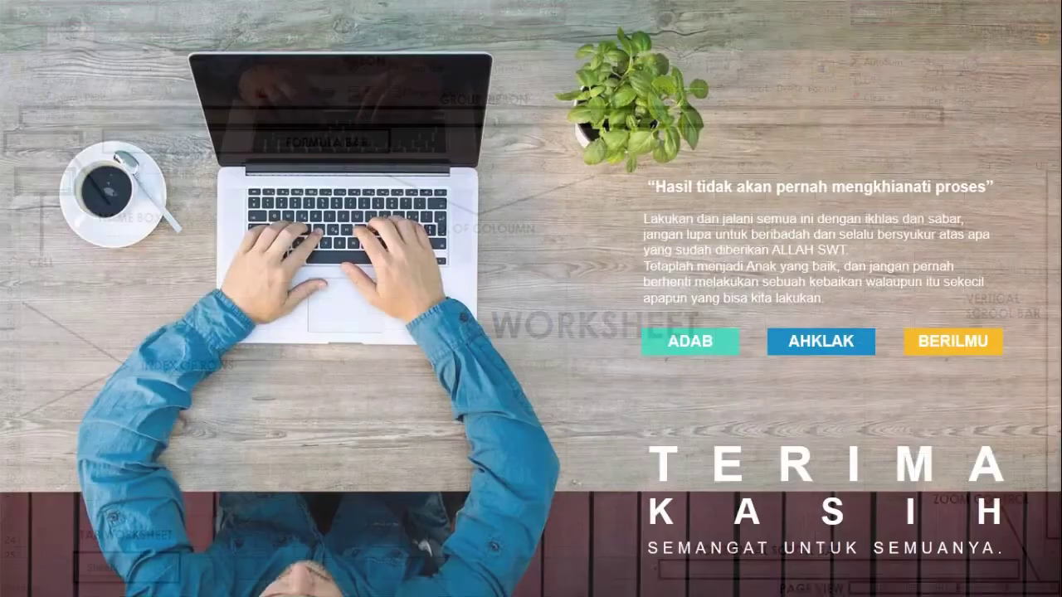
- Switch back to Excel and go through the Nilai 1, Nilai 2 and Hasil headings of the OPERATOR PENJUMLAHAN table
key(super+Tab)
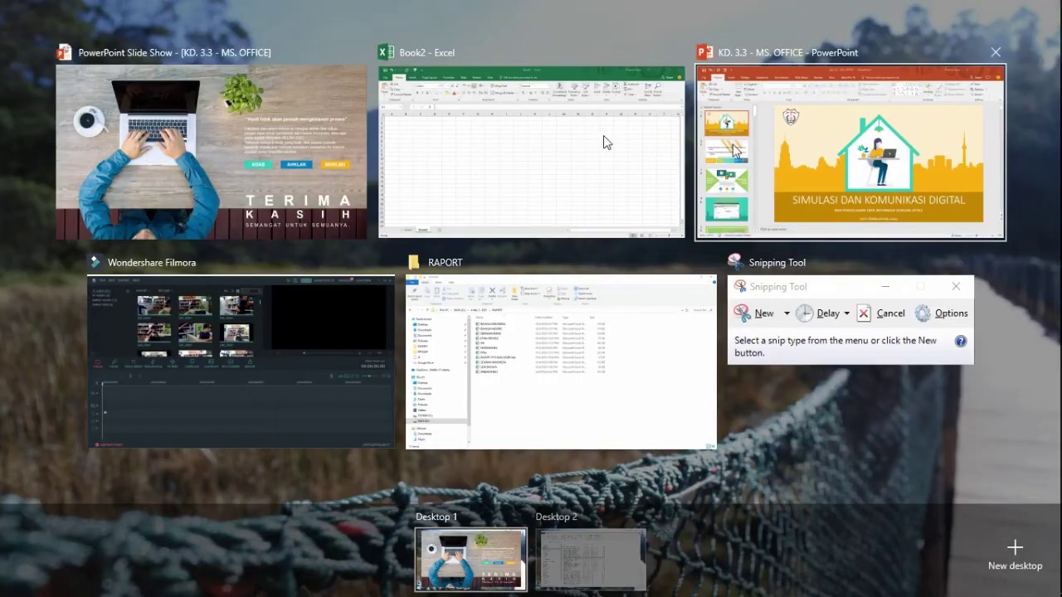
click(536, 152)
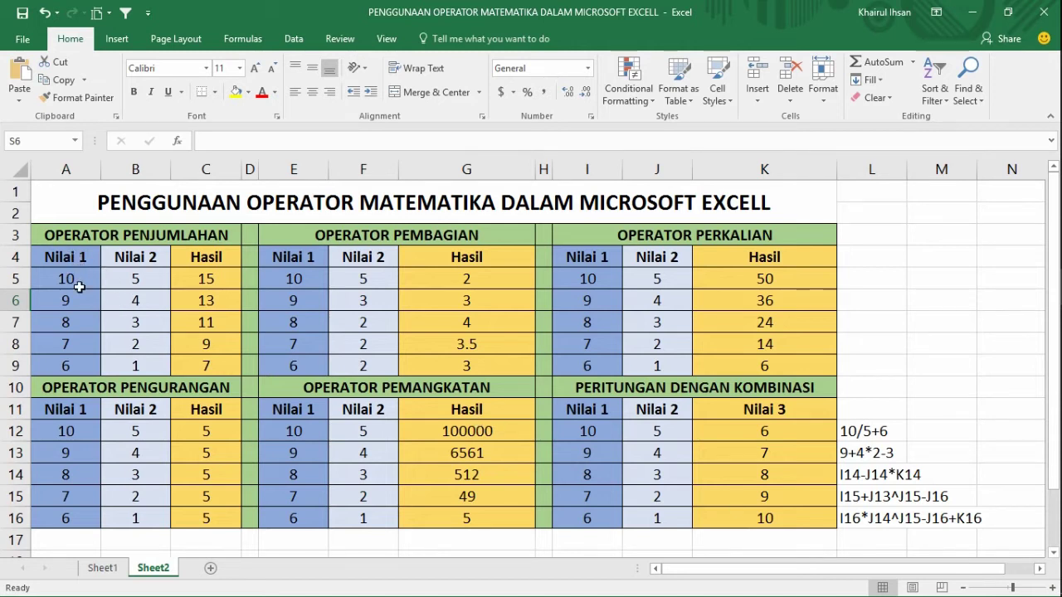
click(72, 260)
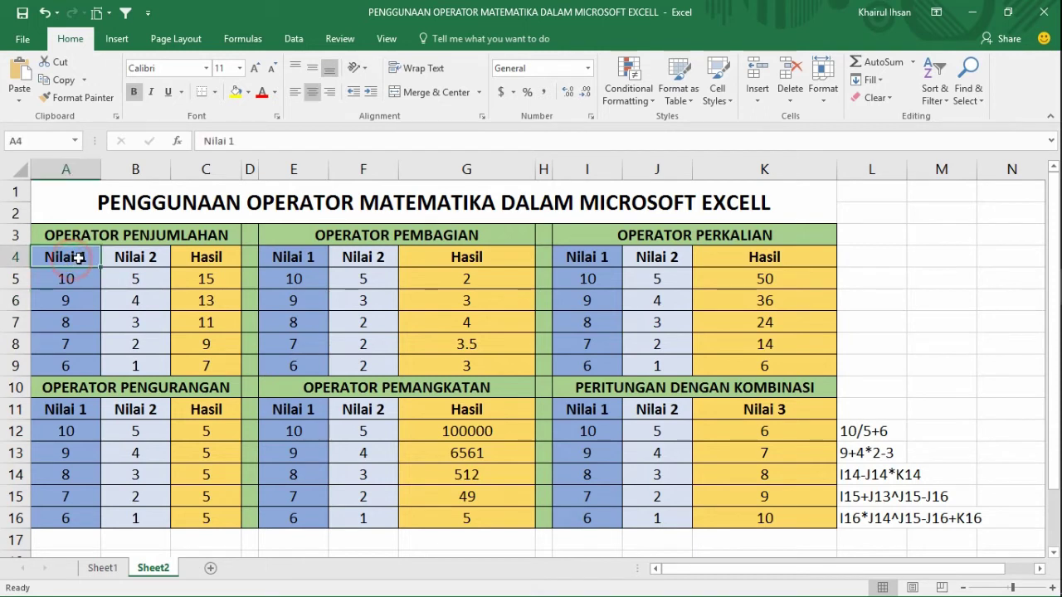
click(148, 260)
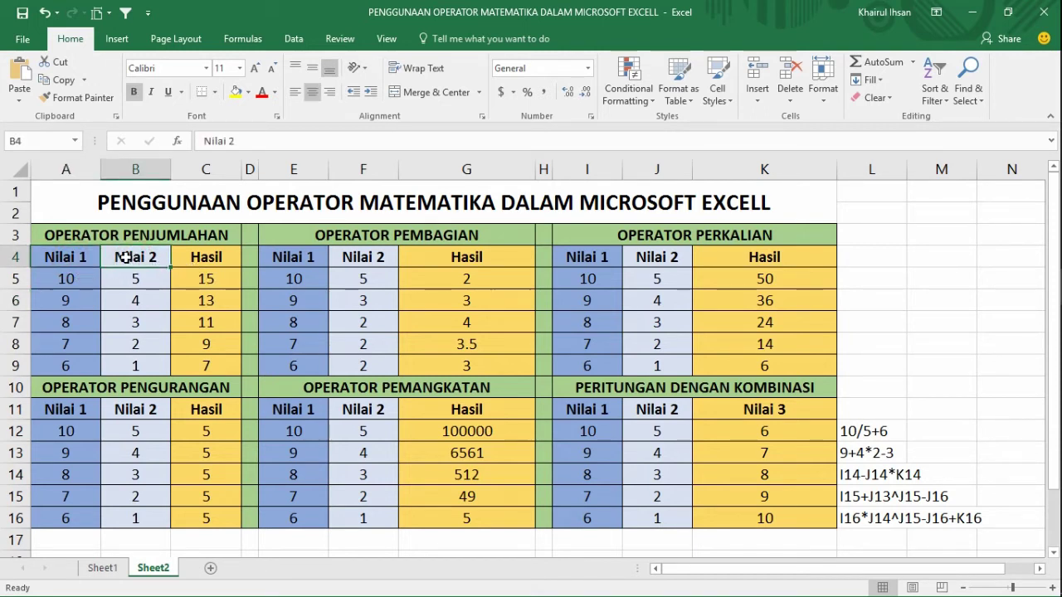
click(196, 257)
click(79, 277)
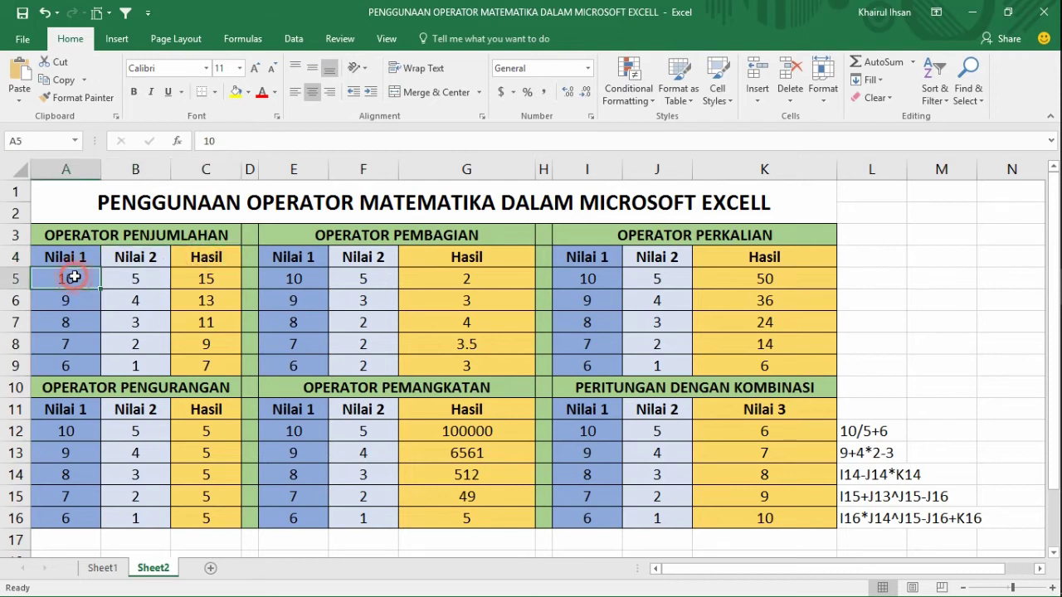
click(87, 276)
- Clear the Hasil results in C5:C9 of the OPERATOR PENJUMLAHAN table
click(196, 279)
drag(196, 304, 192, 358)
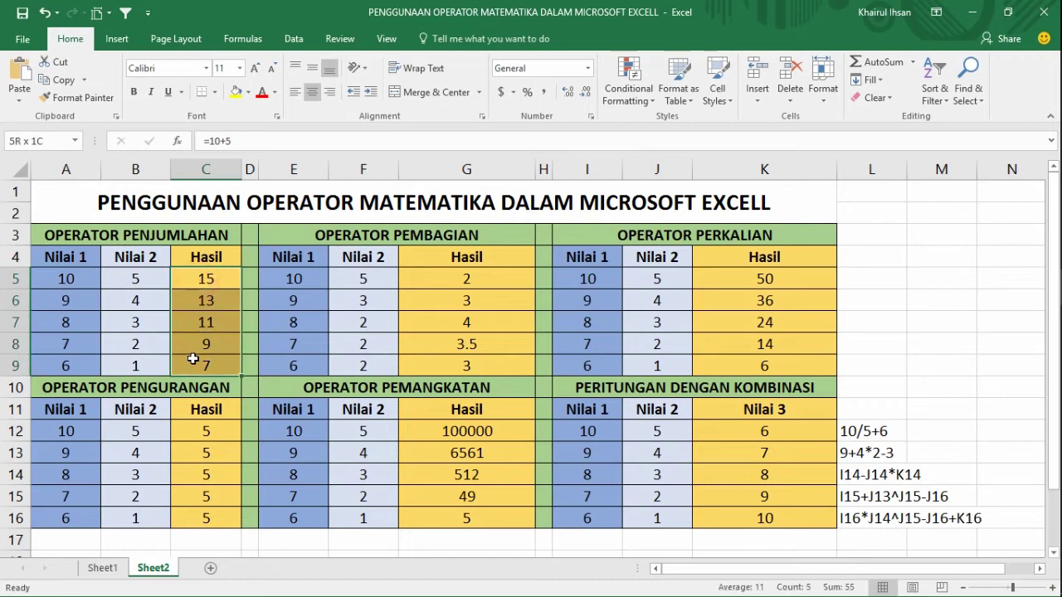
key(Delete)
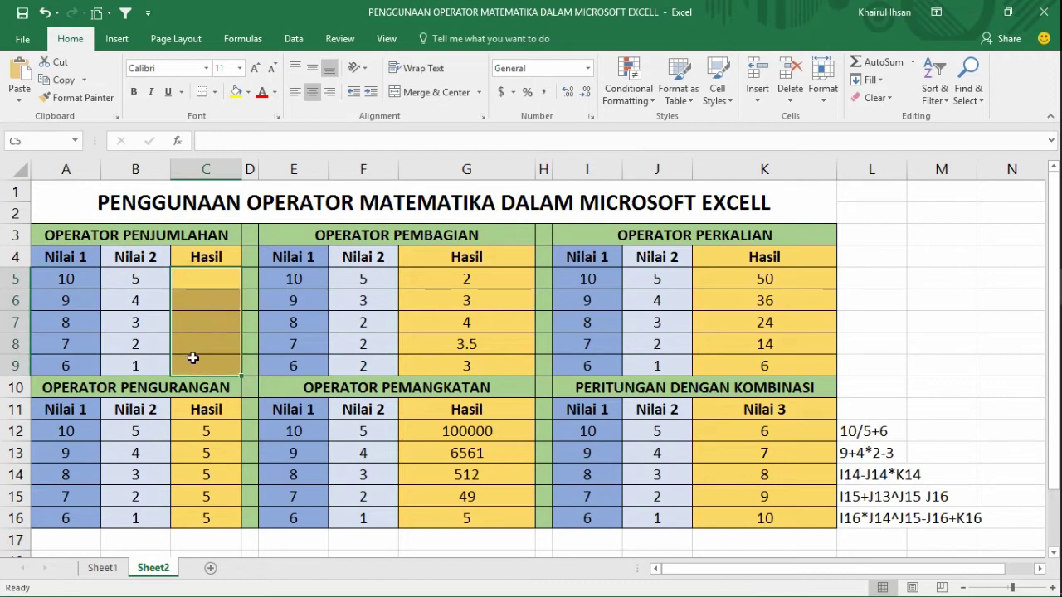
- Examine the Nilai 1 and Nilai 2 headings and their values in the OPERATOR PENJUMLAHAN table, going down column A cell by cell
click(55, 277)
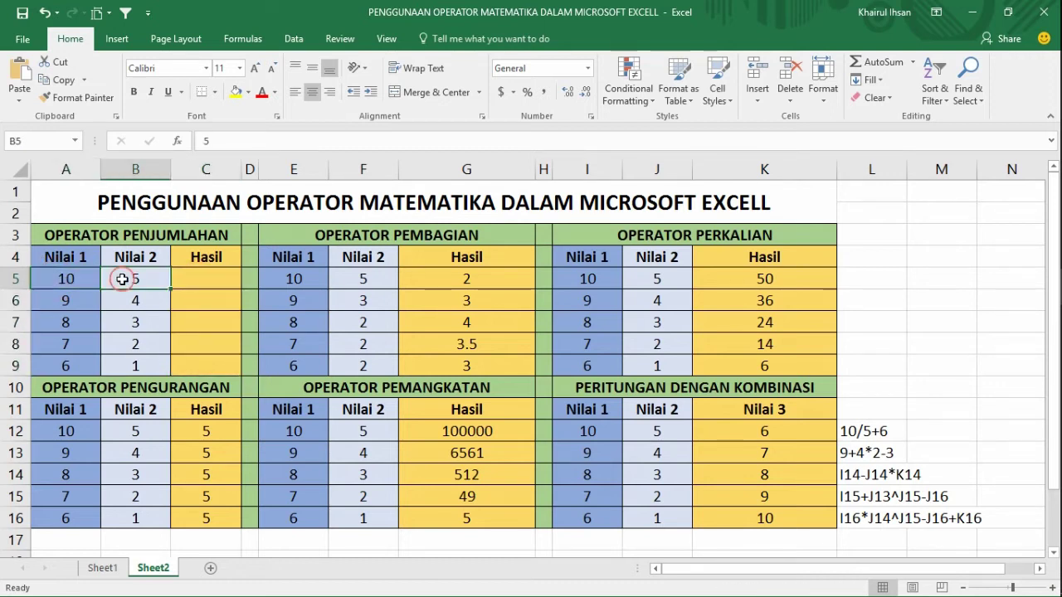
click(76, 257)
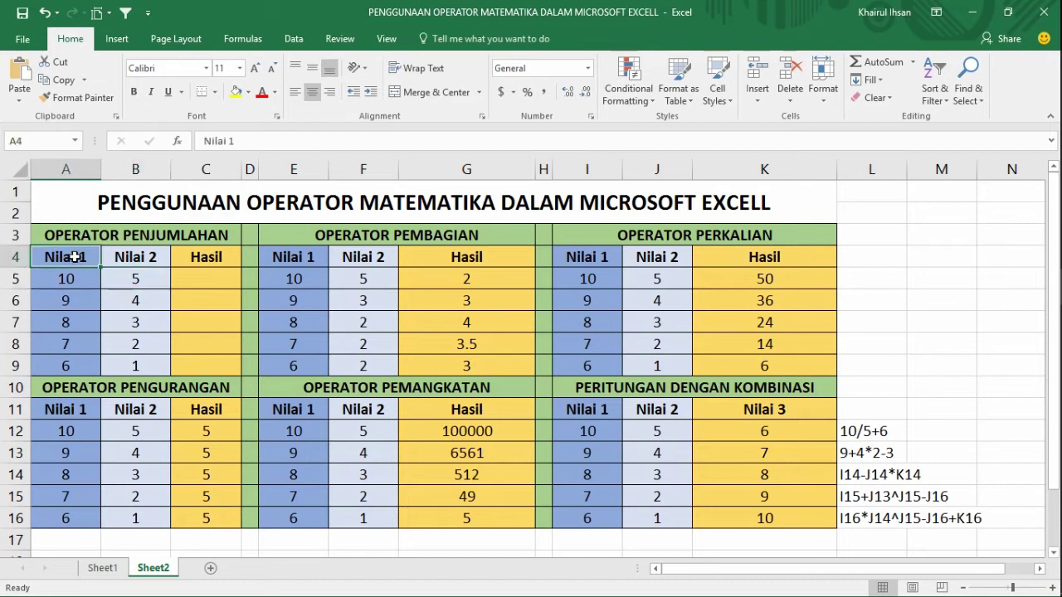
click(144, 271)
click(139, 259)
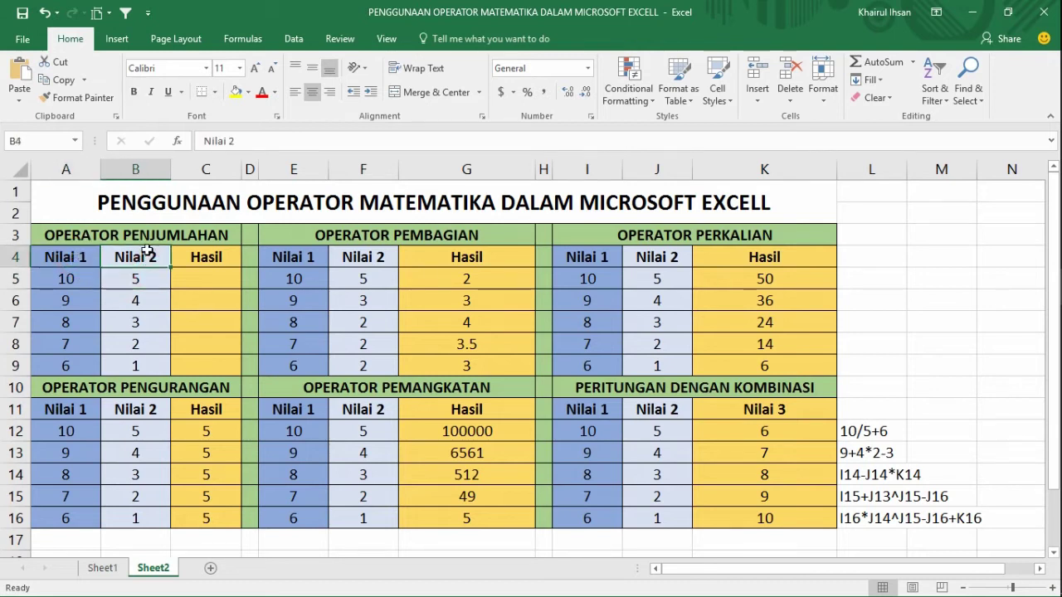
click(75, 257)
click(147, 257)
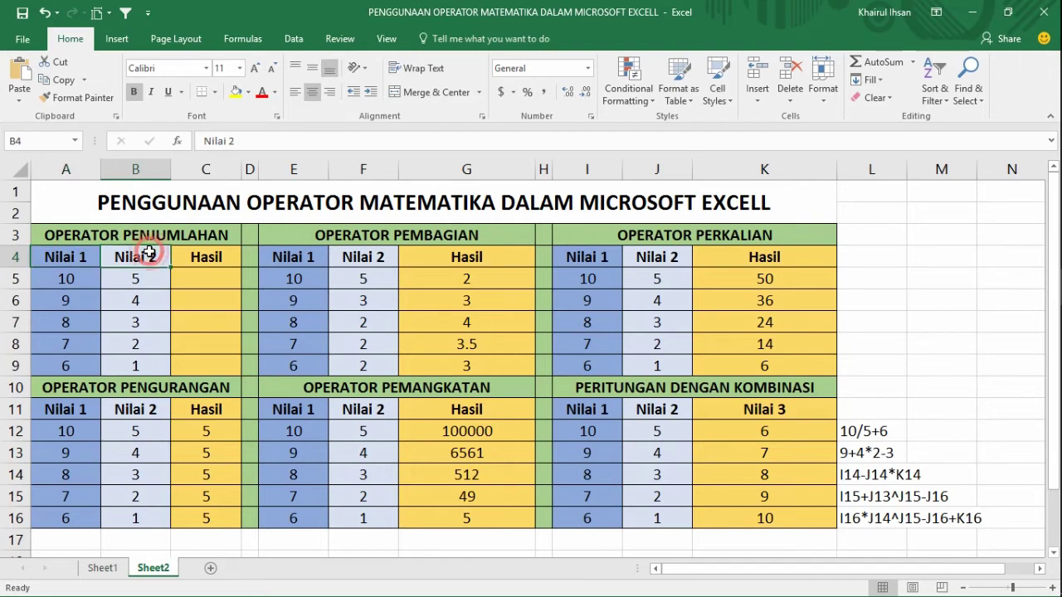
click(71, 281)
click(70, 300)
click(69, 322)
click(66, 345)
right_click(41, 346)
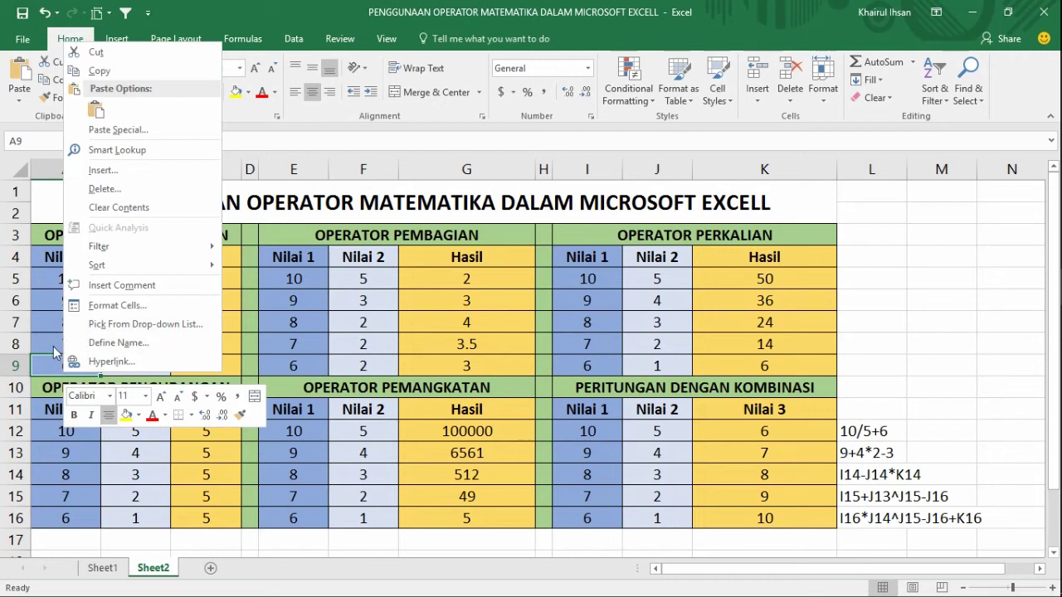
click(224, 266)
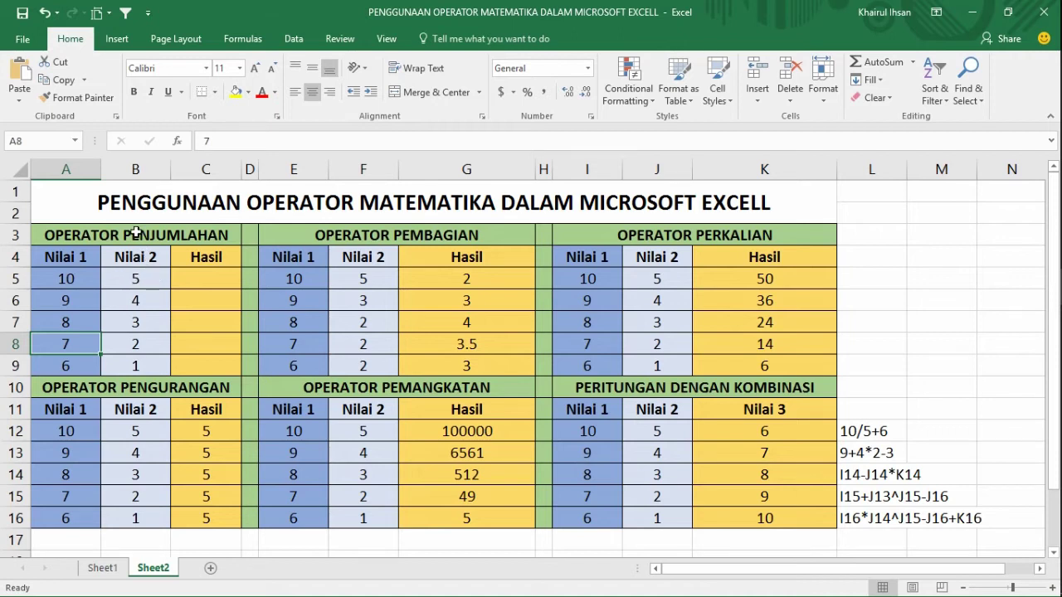
- Add the values directly as numbers, entering =10+5 in C5 and =9+4 in C6
click(205, 279)
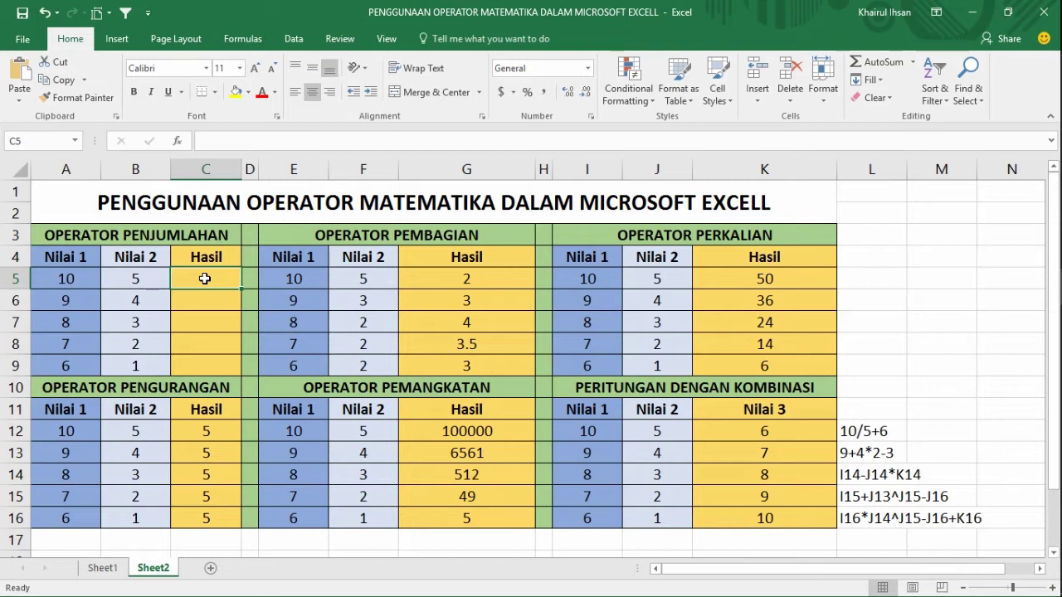
text(=)
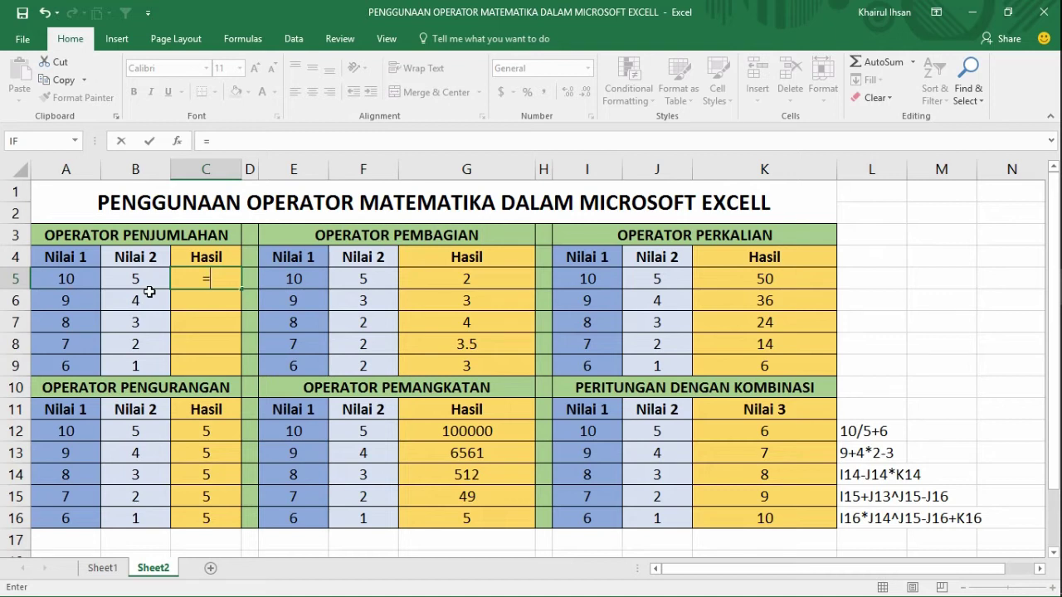
text(10+5)
key(Return)
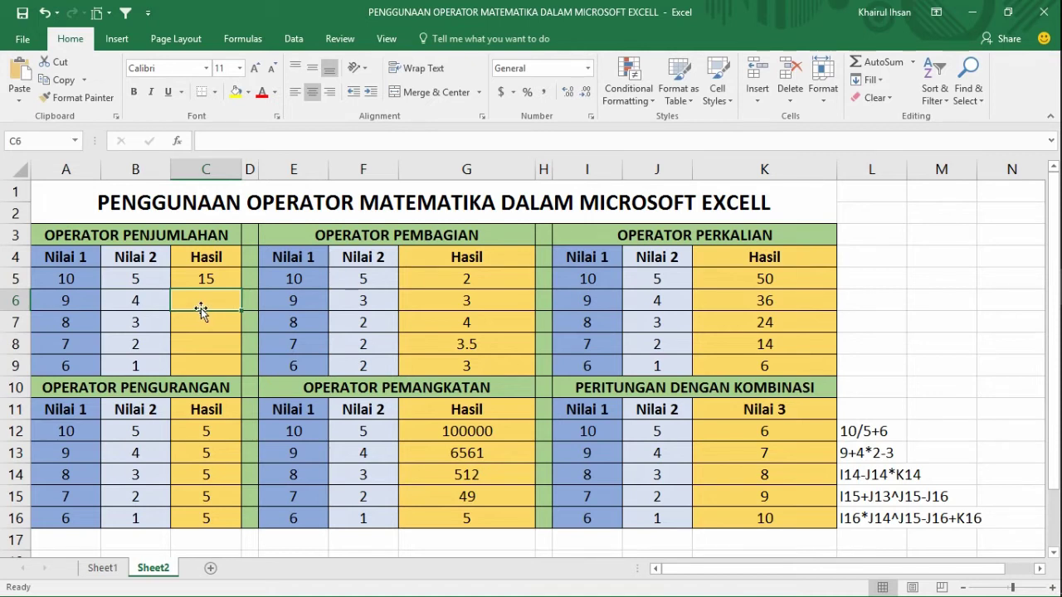
text(=)
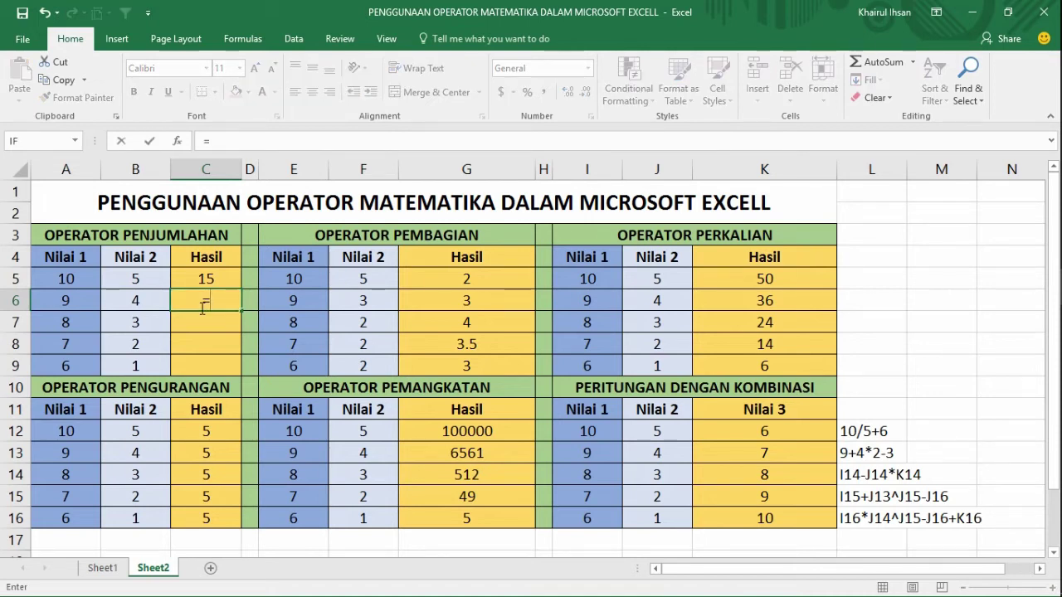
text(9+4)
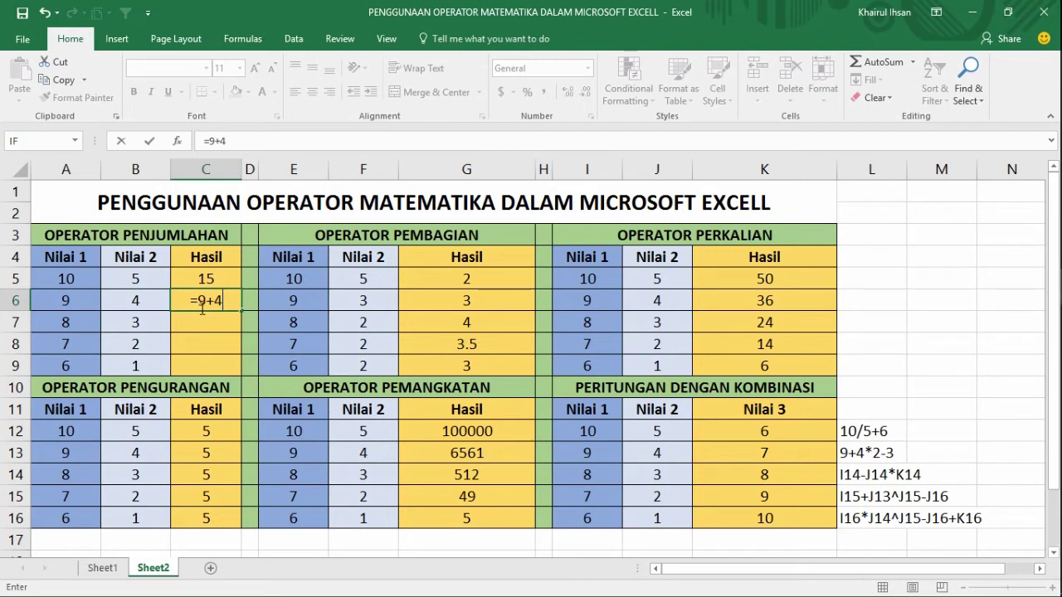
key(Return)
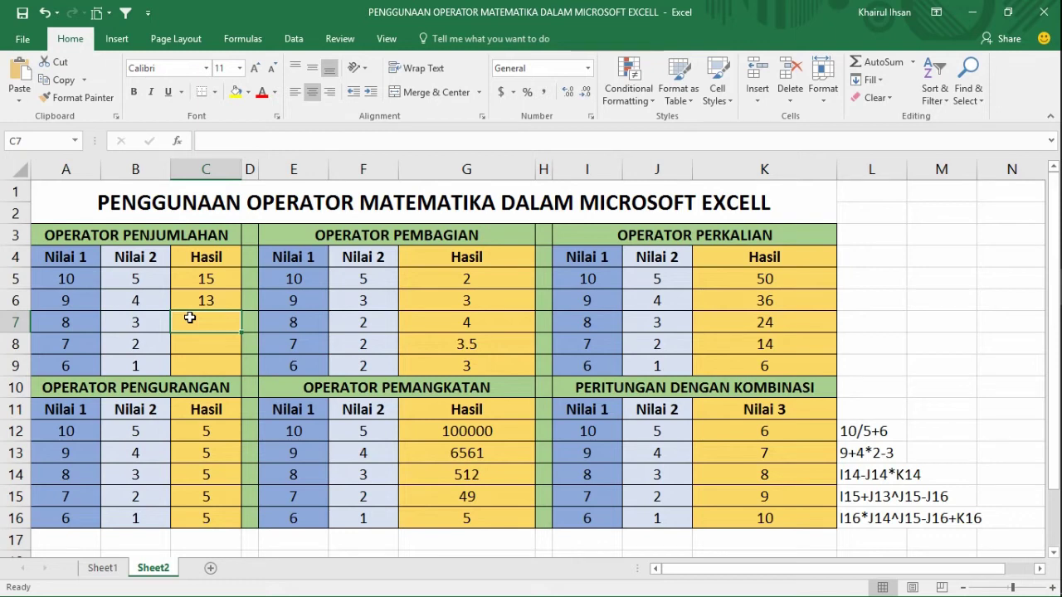
- Add the row 7 values through cell references by entering =A7+B7 in C7
text(=)
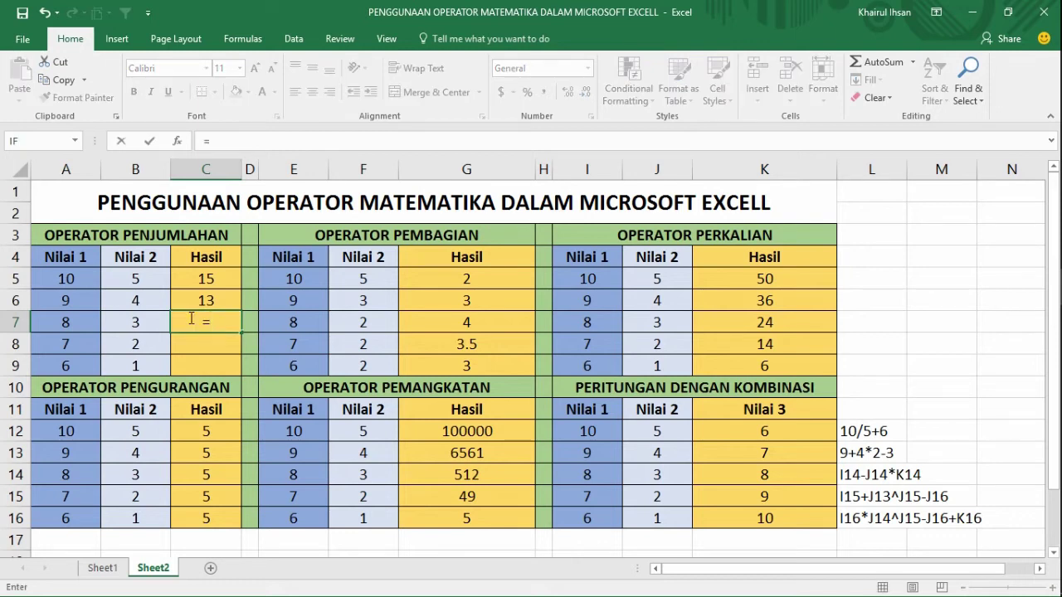
click(72, 322)
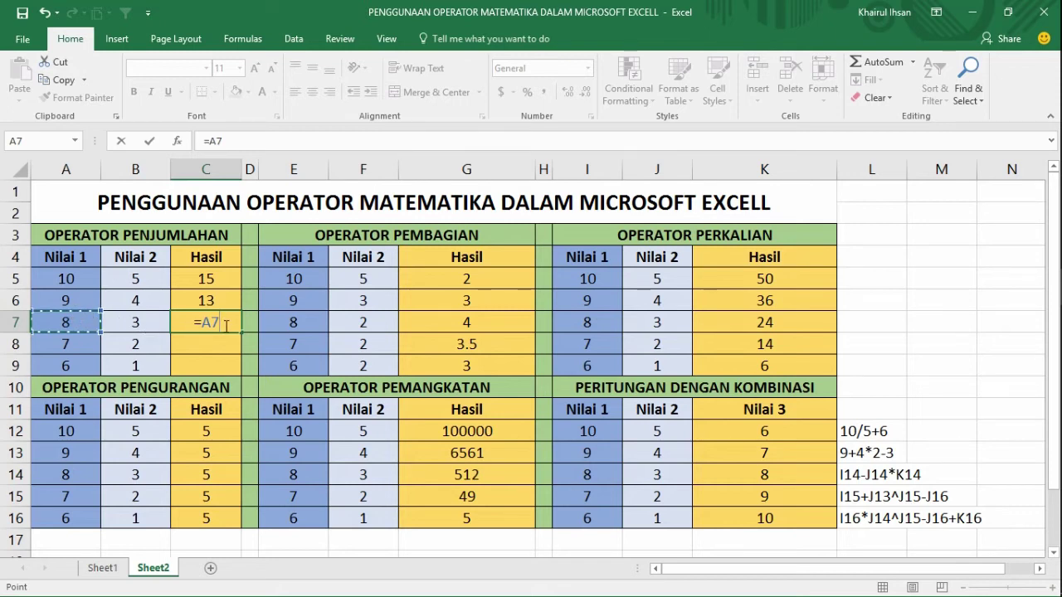
text(+)
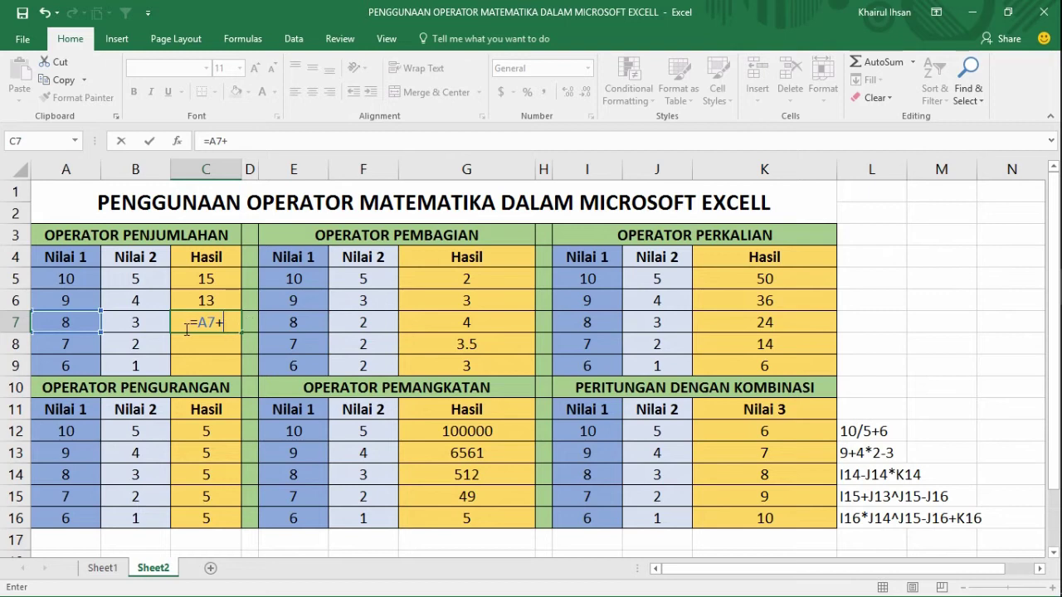
click(127, 322)
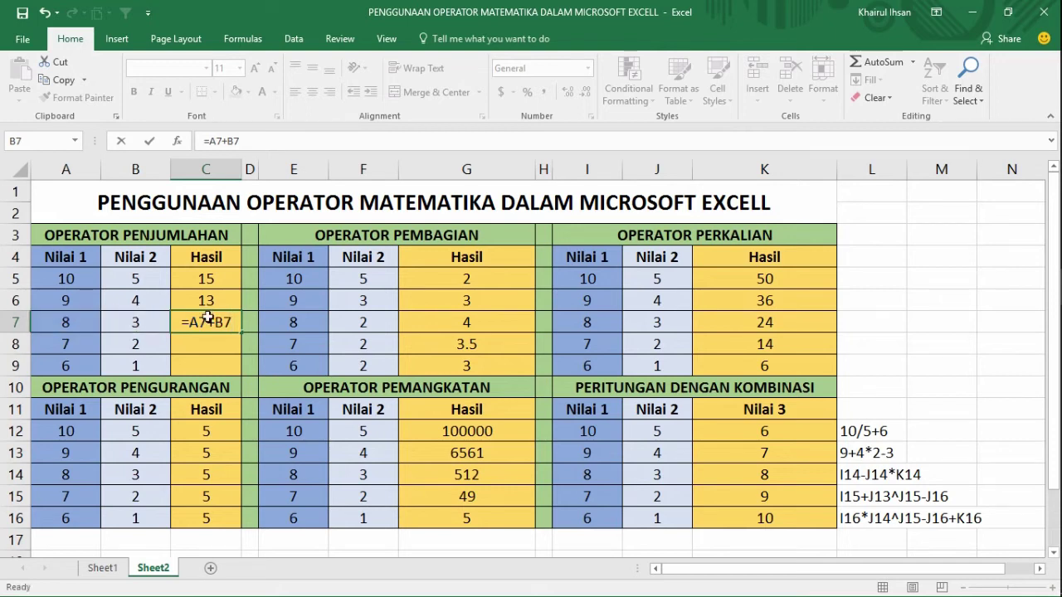
key(Return)
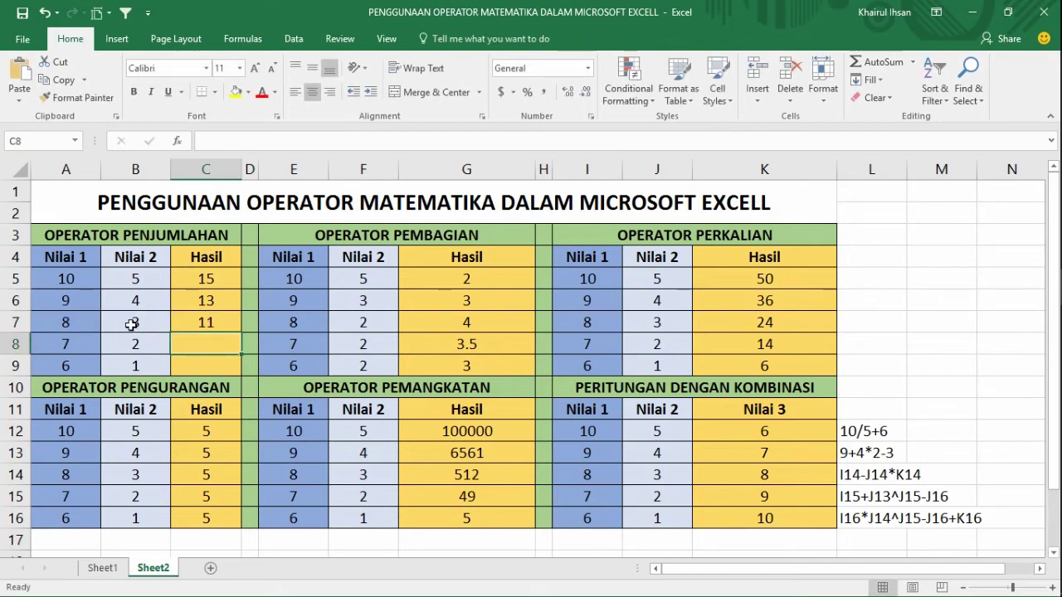
- Inspect cells A7 and B7 and the formula in C7 to relate the references to their values
click(73, 322)
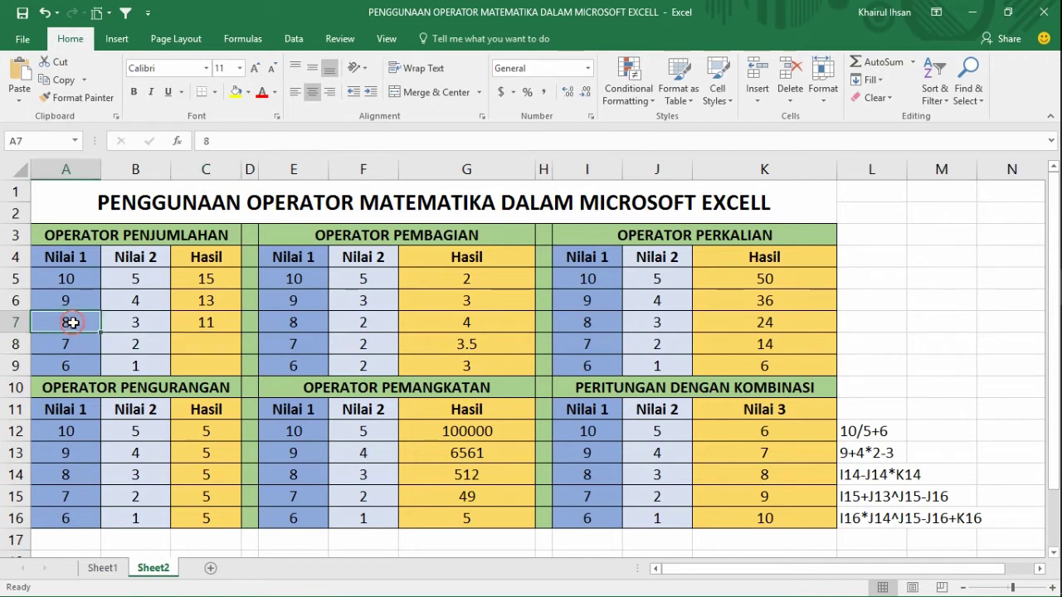
click(122, 321)
click(80, 322)
click(137, 318)
click(206, 321)
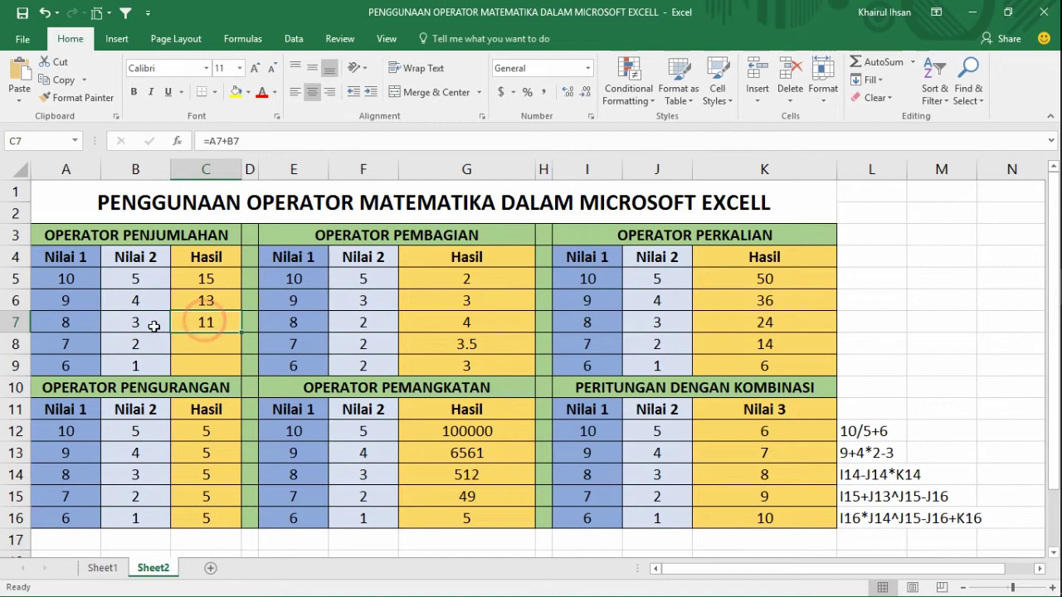
click(66, 322)
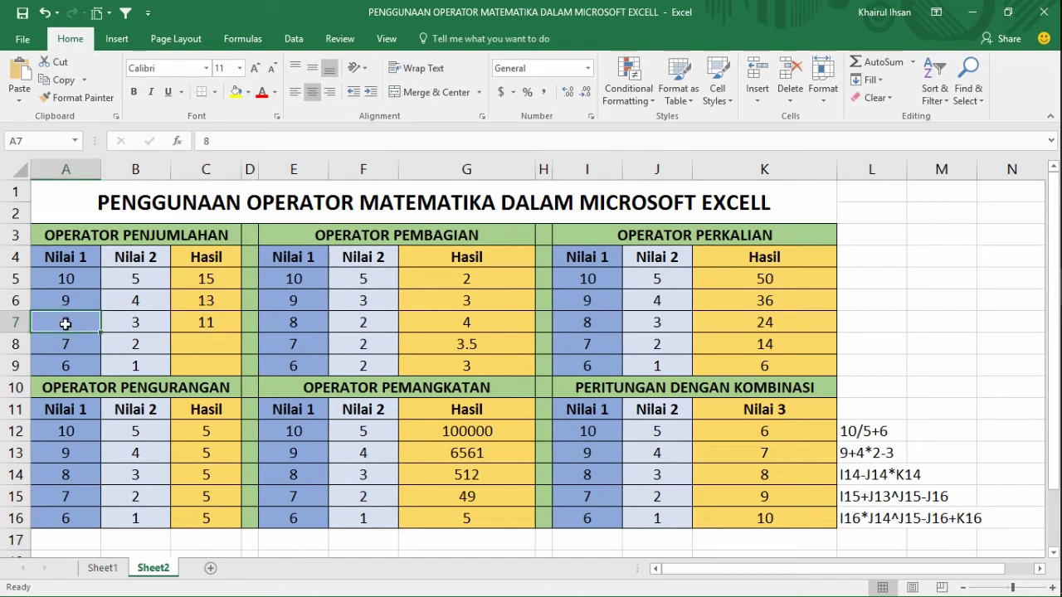
- Change the Nilai 1 value in A7 to 10 and inspect the referencing formula in C7
text(10)
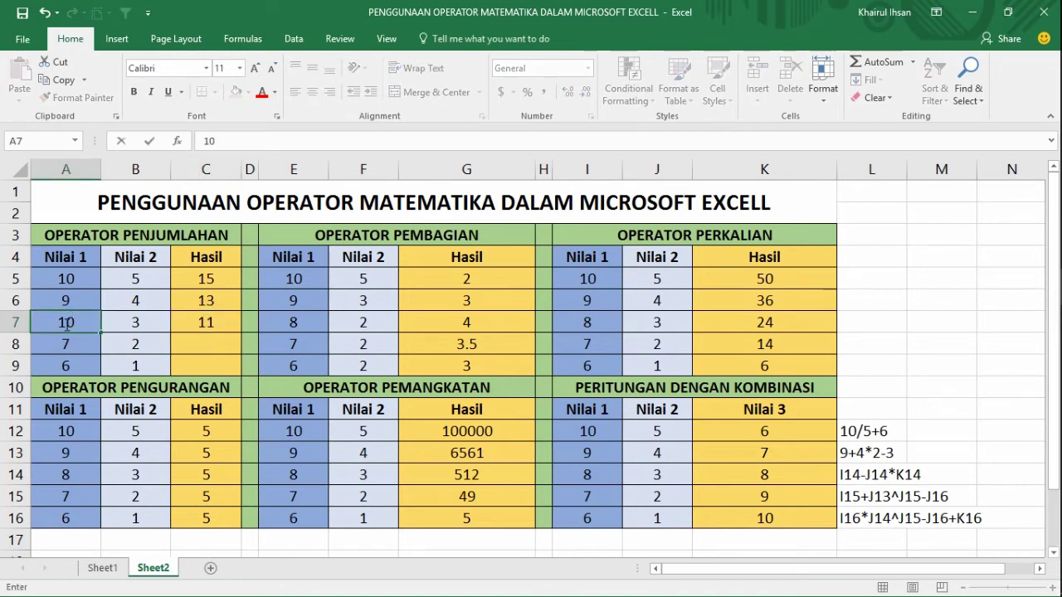
click(220, 362)
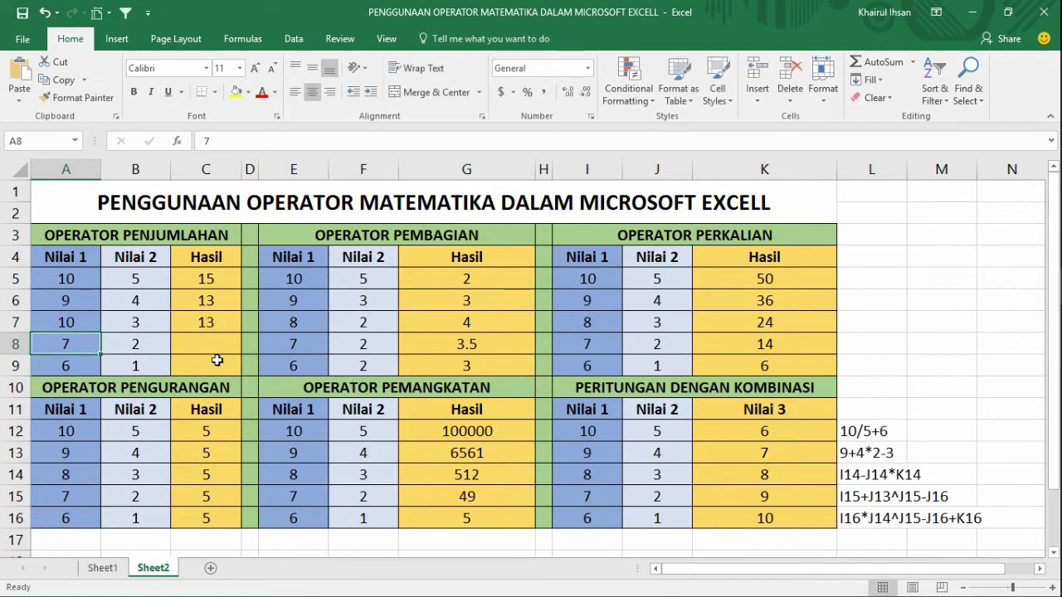
click(68, 325)
click(206, 322)
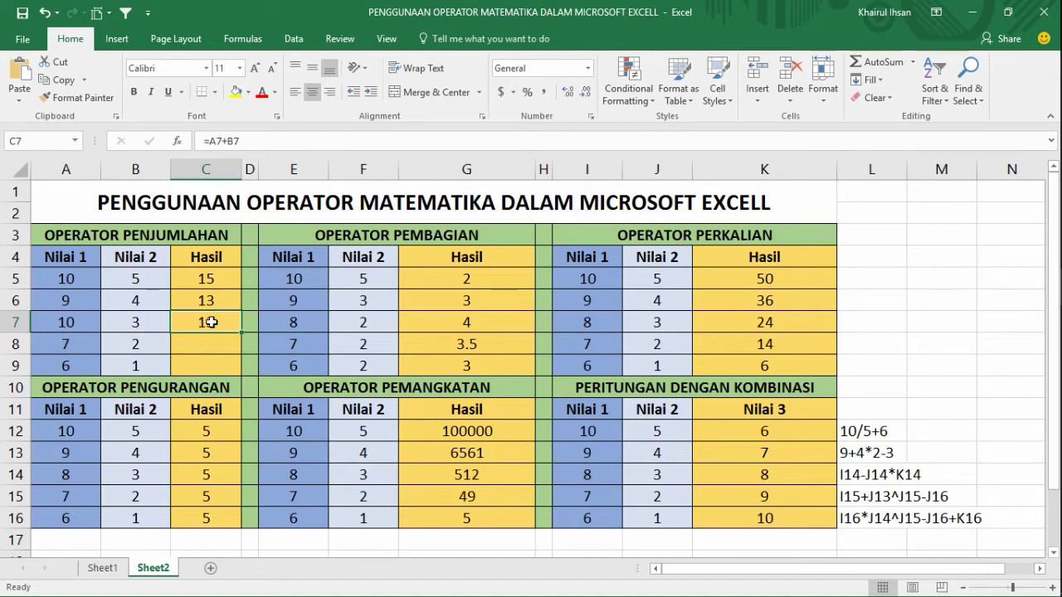
- Add the row 8 values through cell references by entering =A8+B8 in C8
click(201, 348)
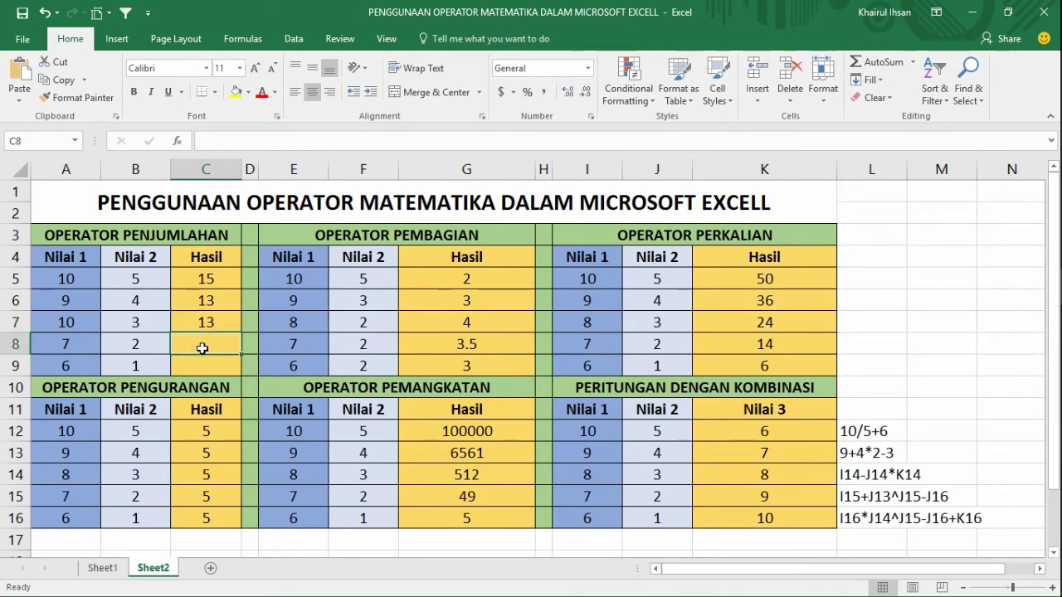
text(=)
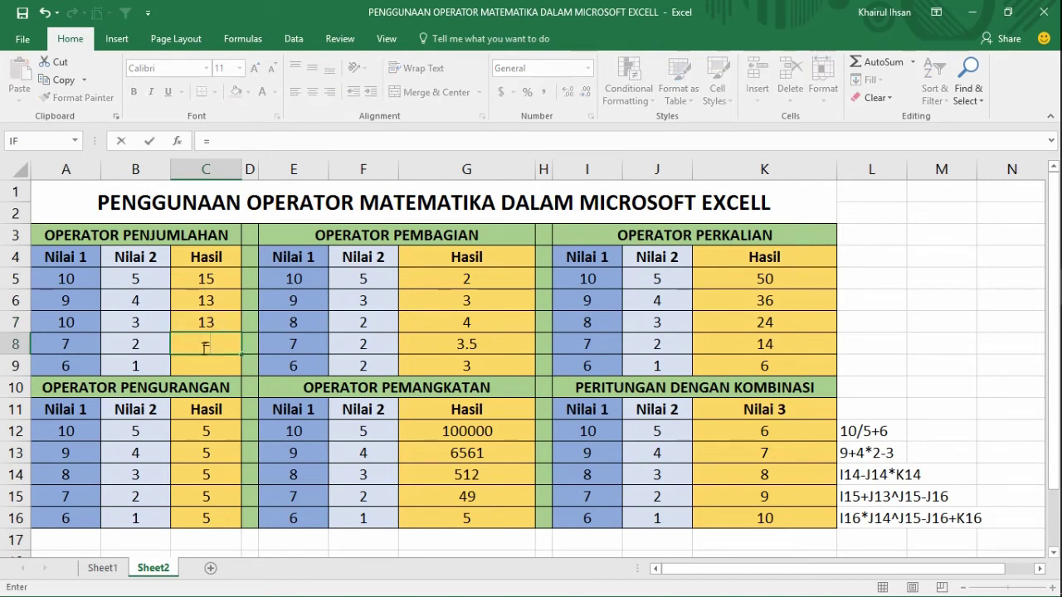
click(61, 345)
text(+)
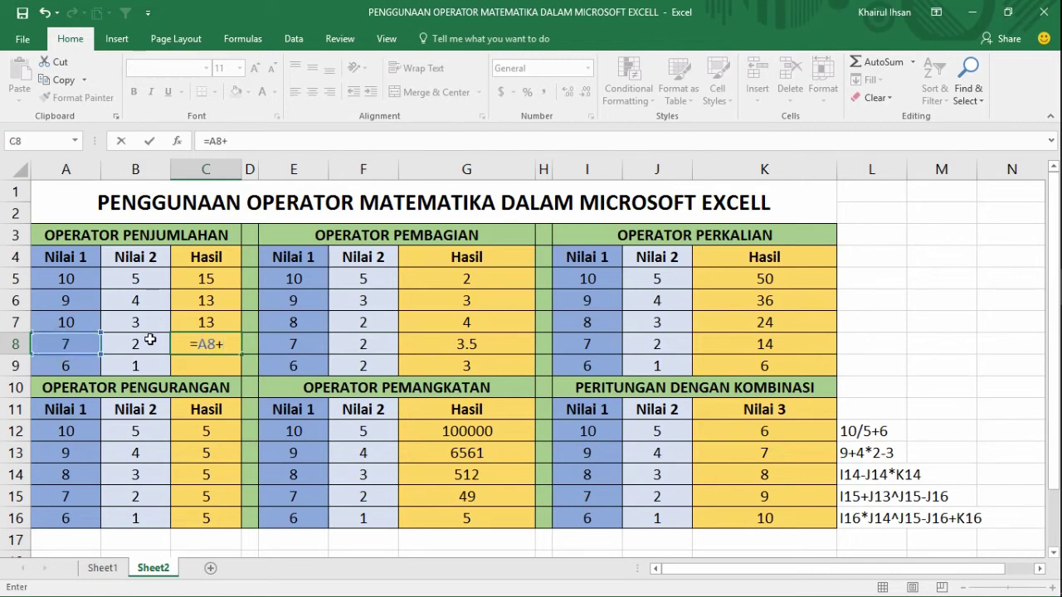
click(144, 348)
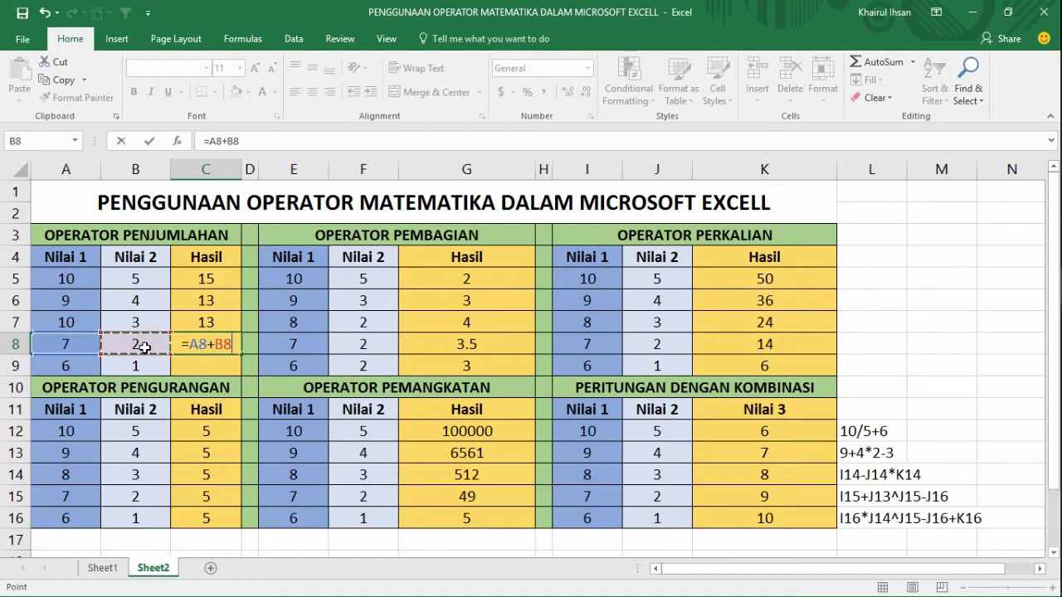
key(Return)
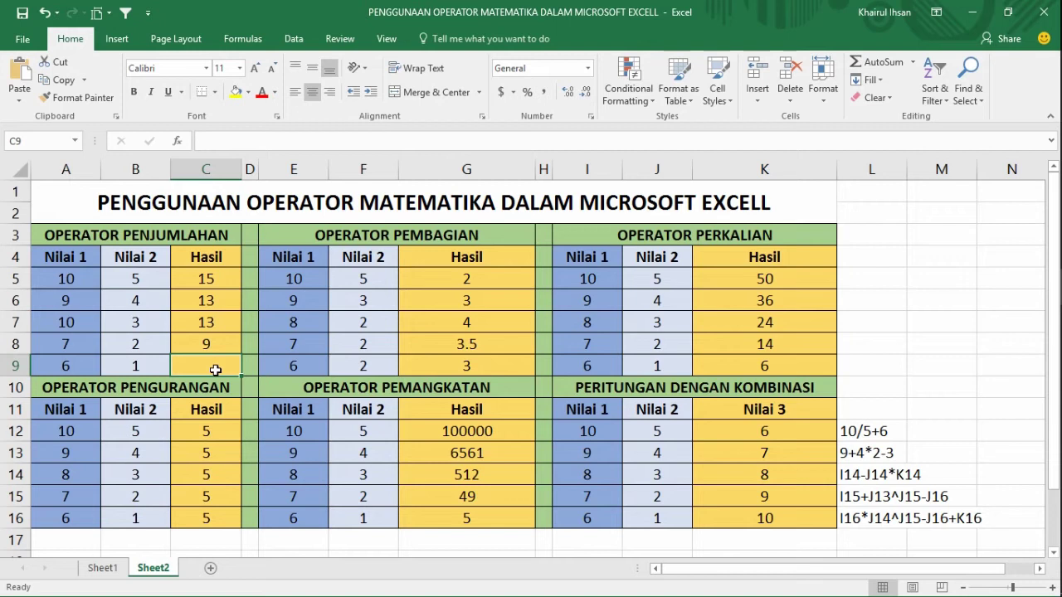
- Complete the addition table with the cell-reference formula =A9+B9 in C9
text(=)
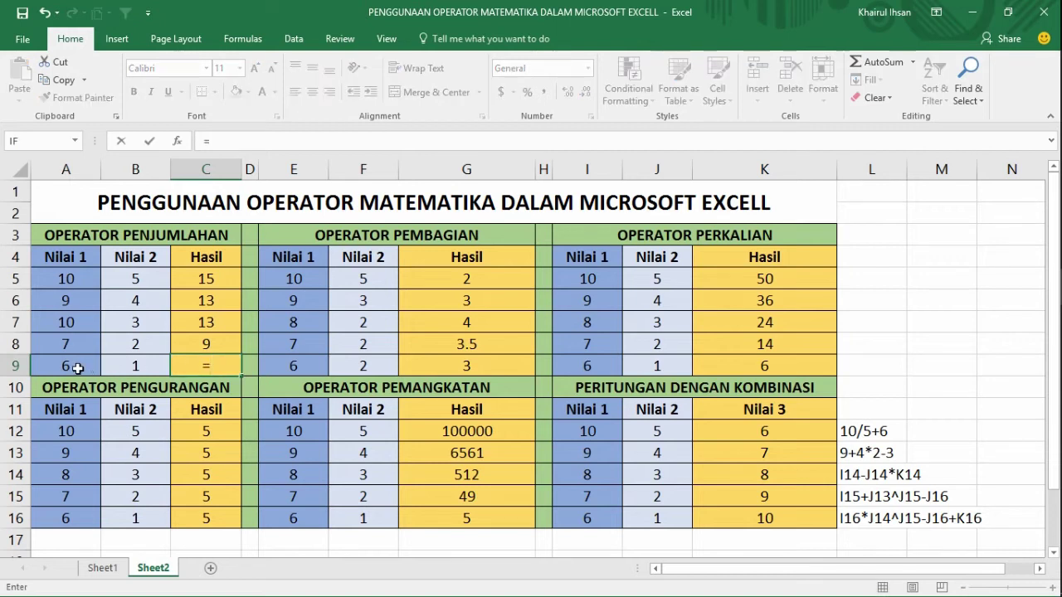
click(77, 367)
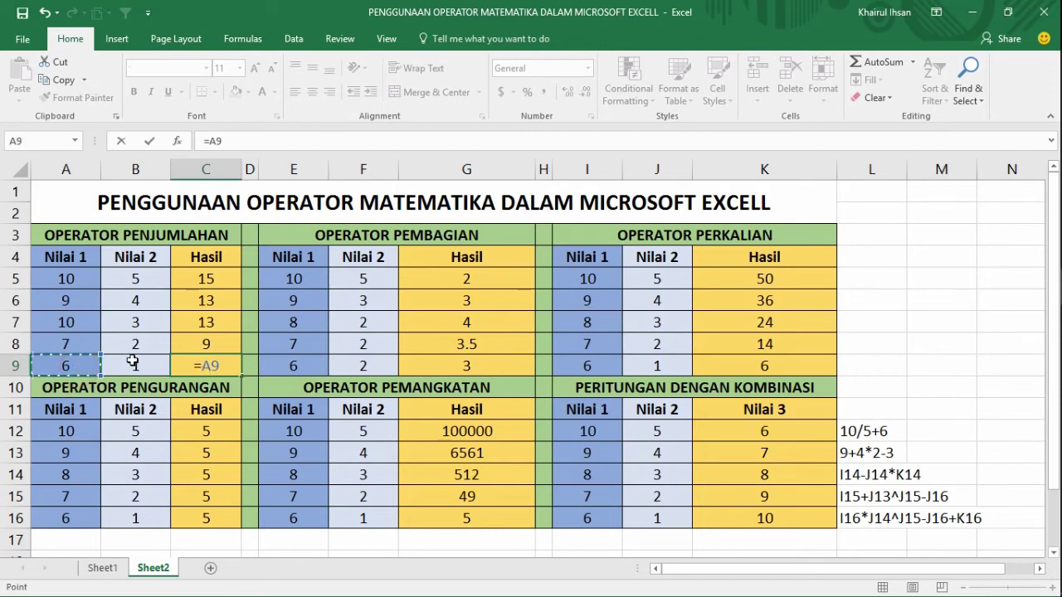
text(+)
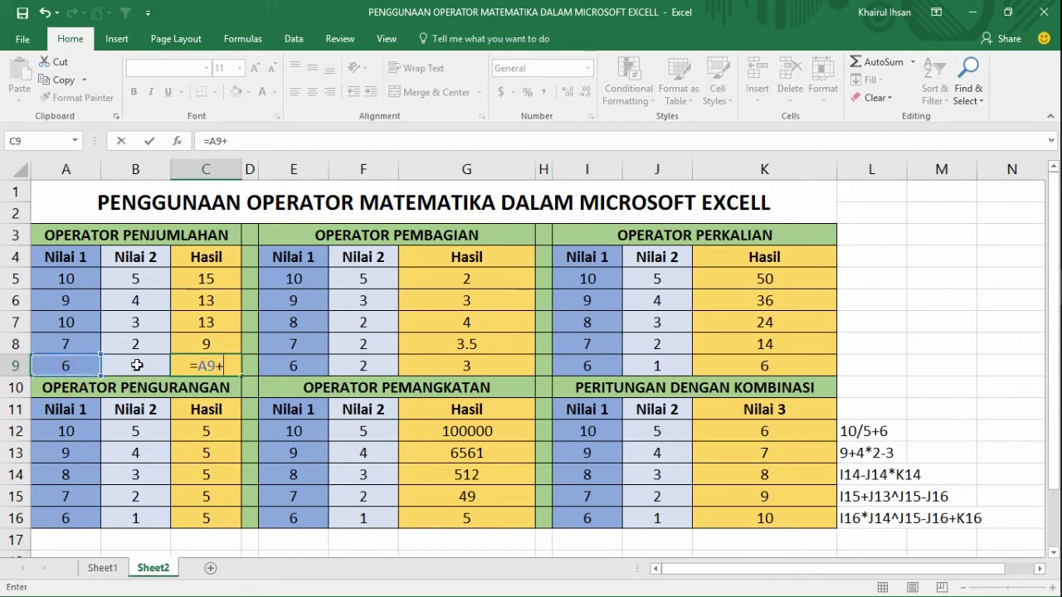
click(148, 368)
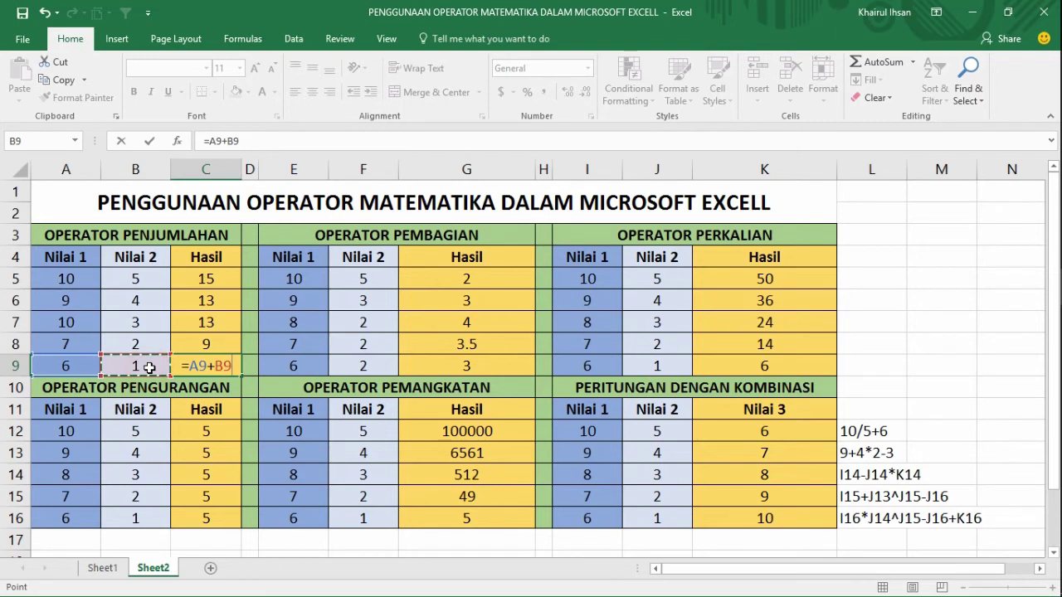
key(Return)
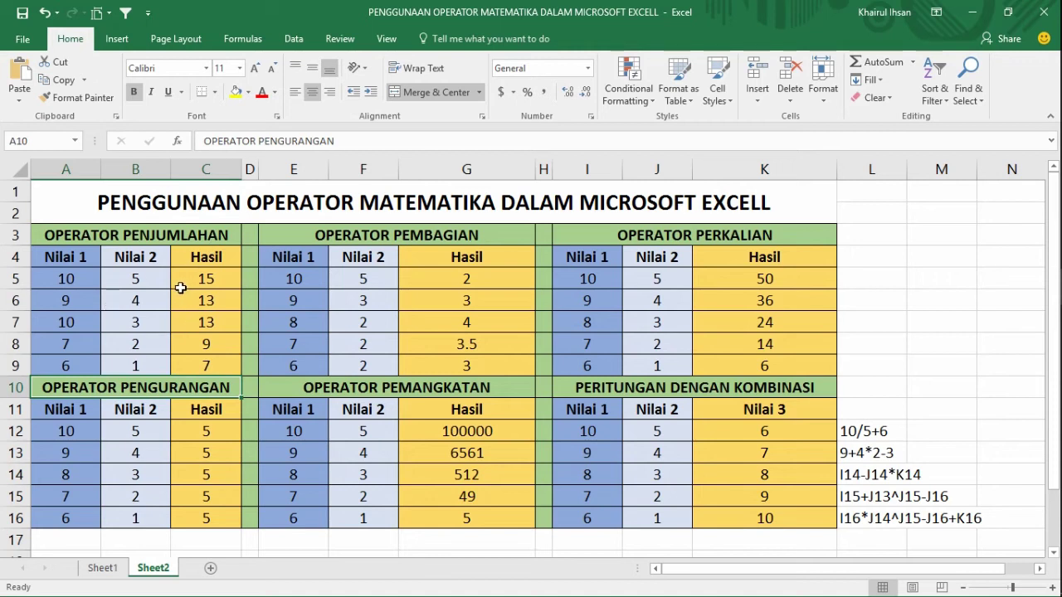
- Clear the OPERATOR PEMBAGIAN results in G5:G9 and divide the first pair with typed numbers, entering =10/5 in G5
drag(480, 278, 491, 366)
key(Delete)
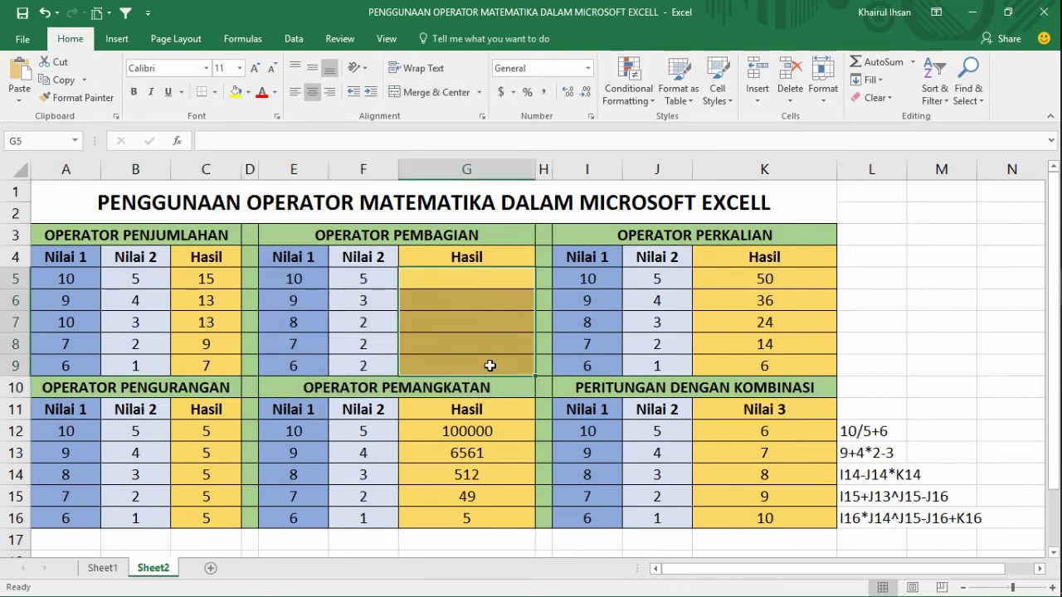
click(454, 284)
text(=)
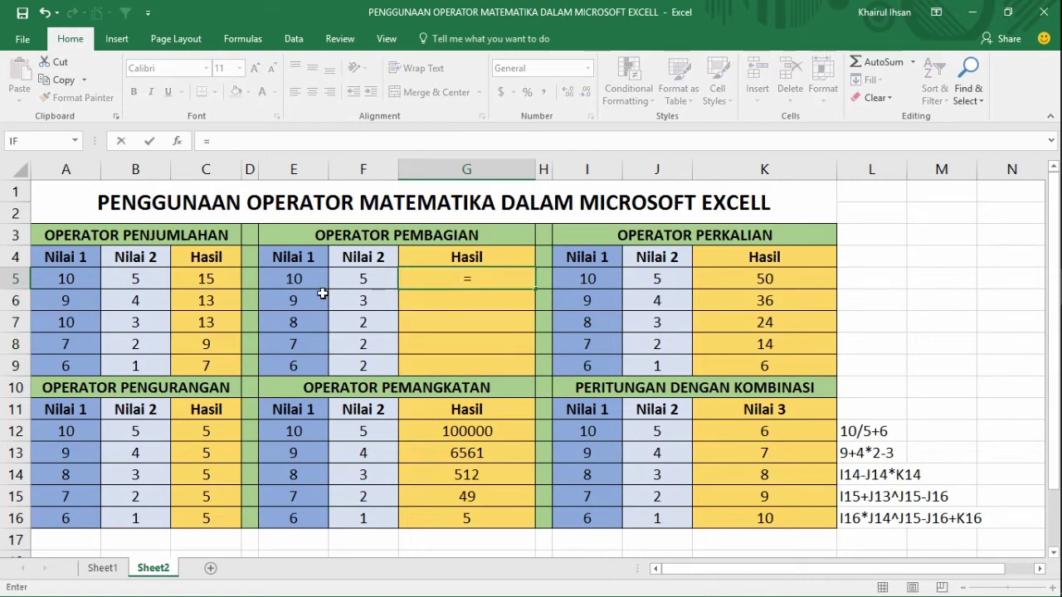
text(10)
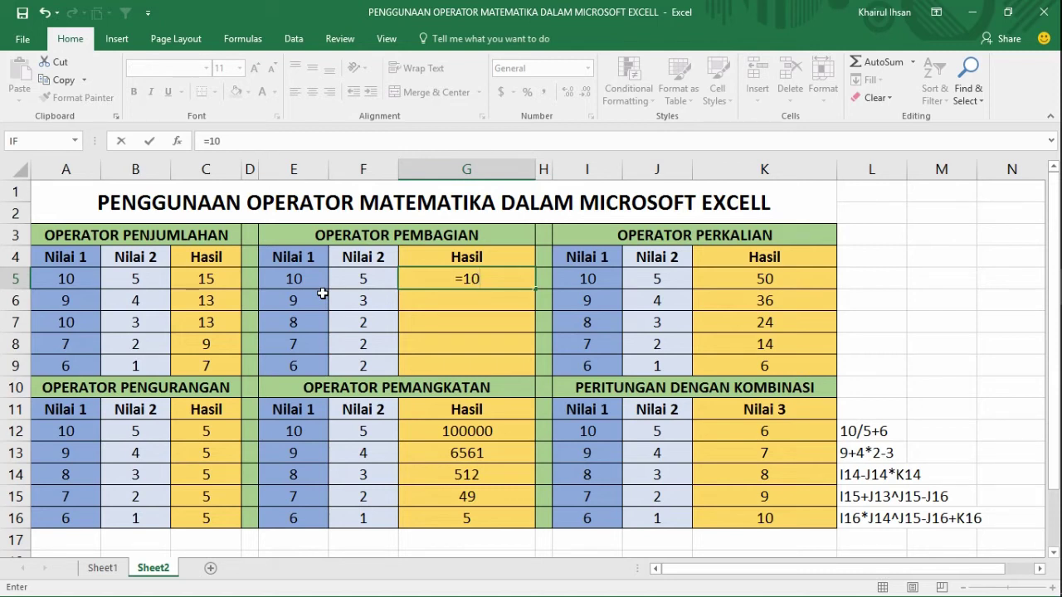
text(/)
text(5)
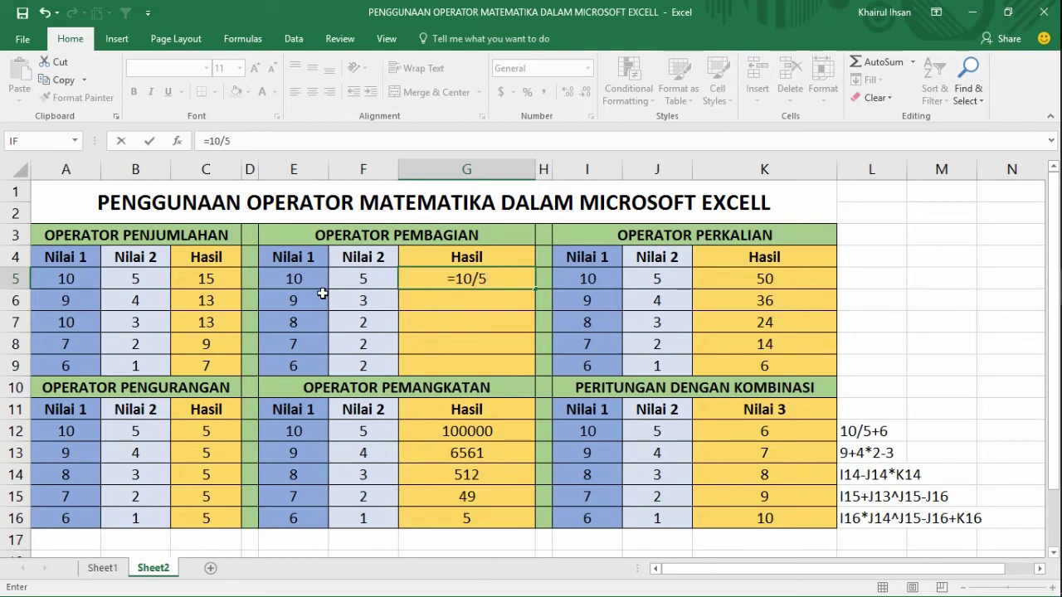
key(Return)
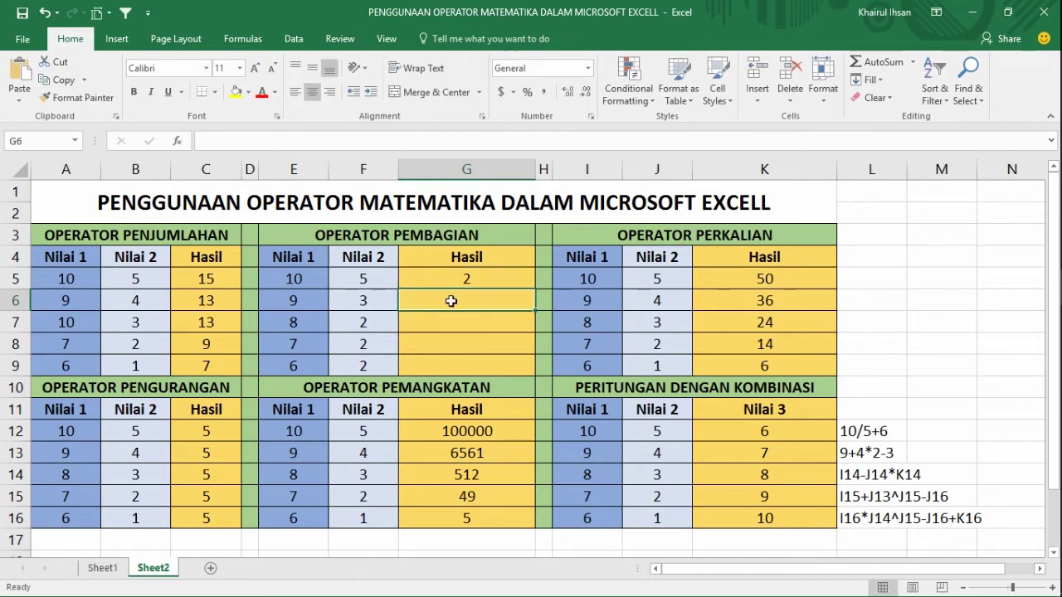
- Divide the row 6 values as typed numbers by entering =9/3 in G6
text(9)
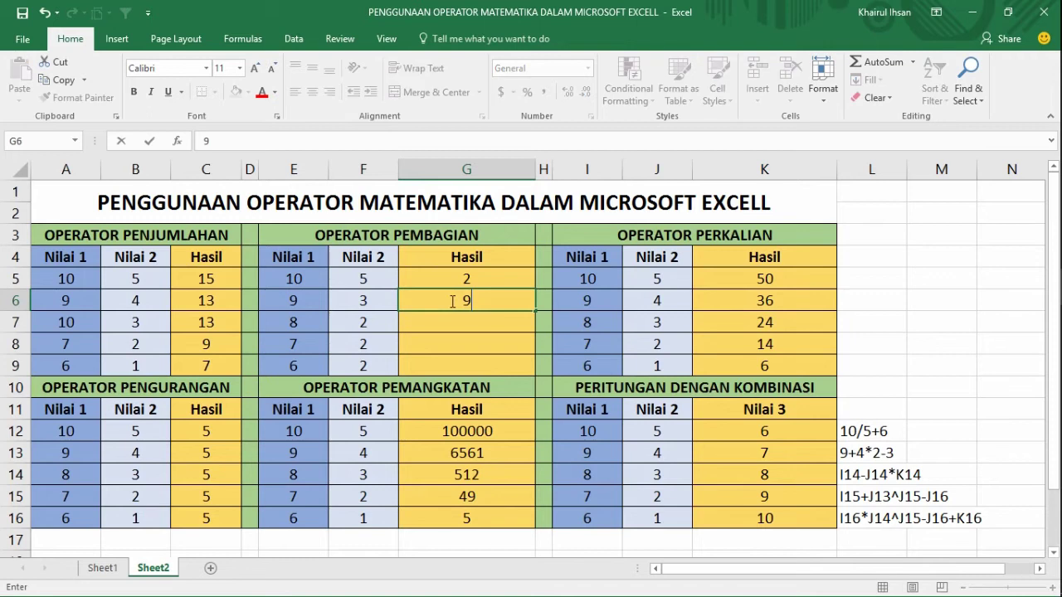
key(BackSpace)
text(=)
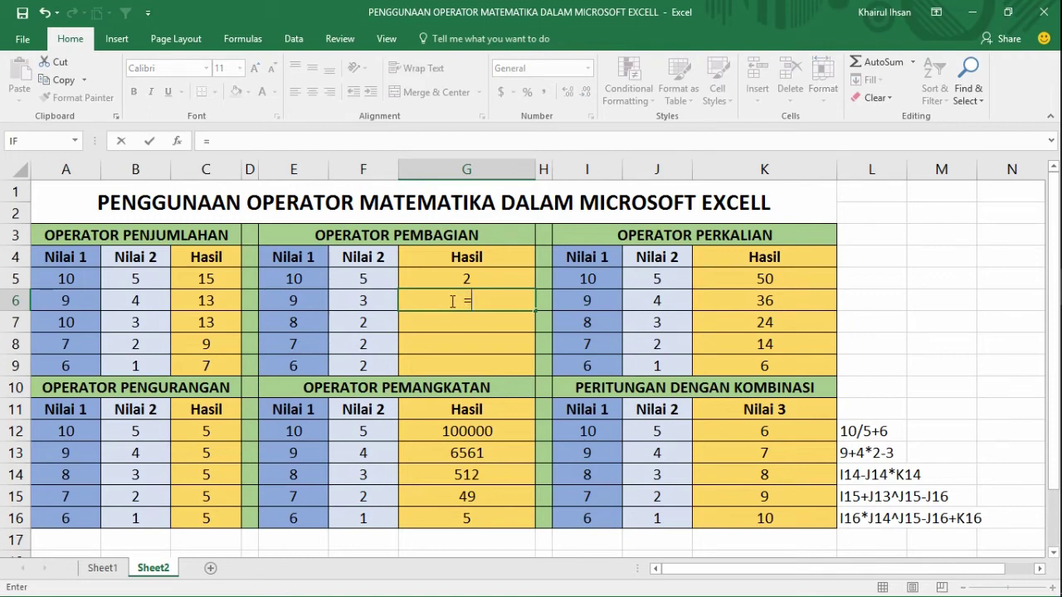
text(9/3)
key(Return)
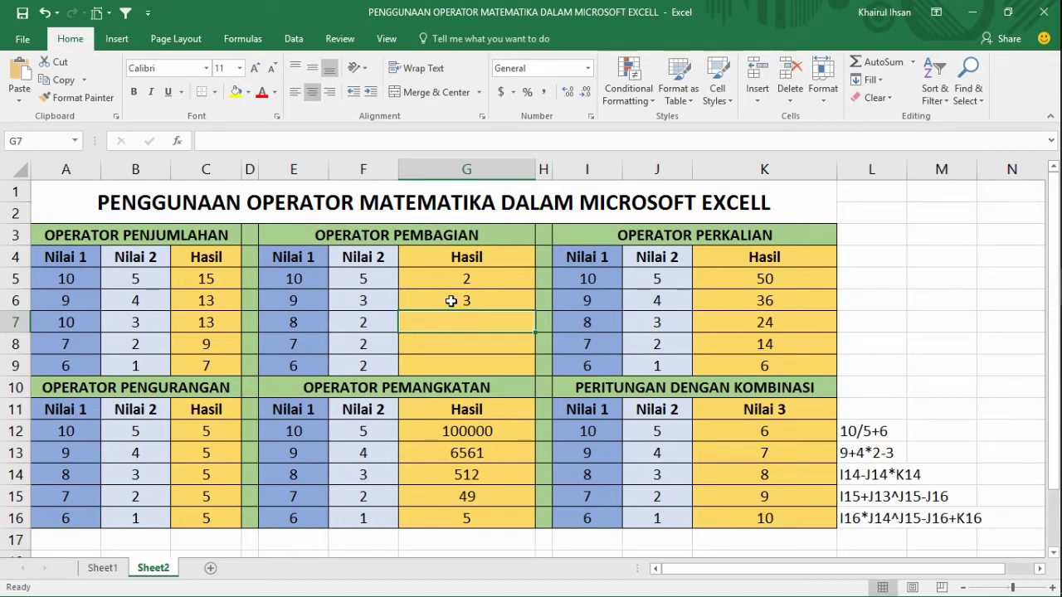
- Divide the row 7 values through cell references by entering =E7/F7 in G7
text(=)
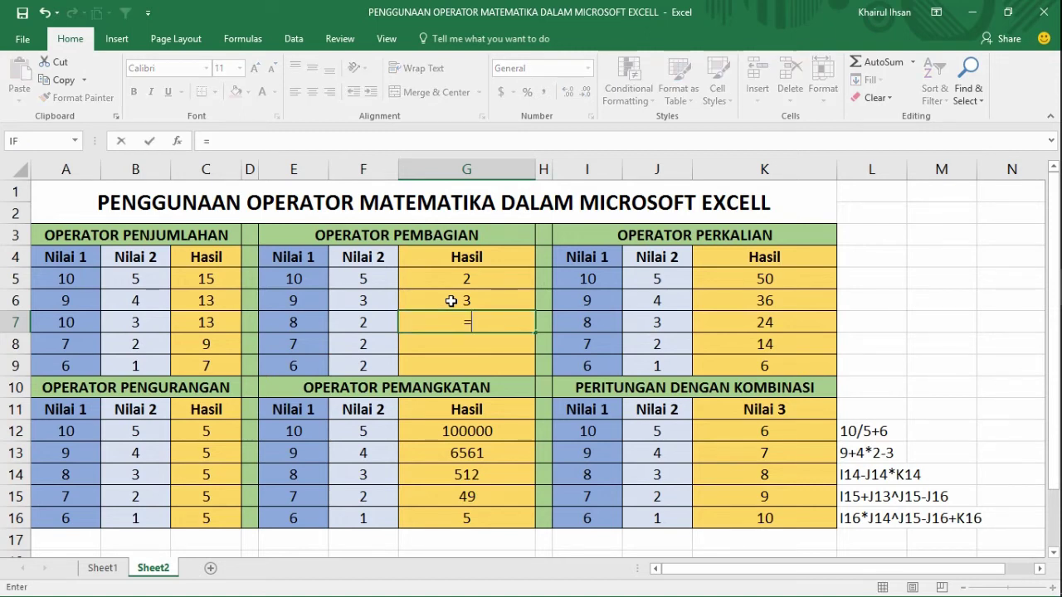
click(299, 326)
text(/)
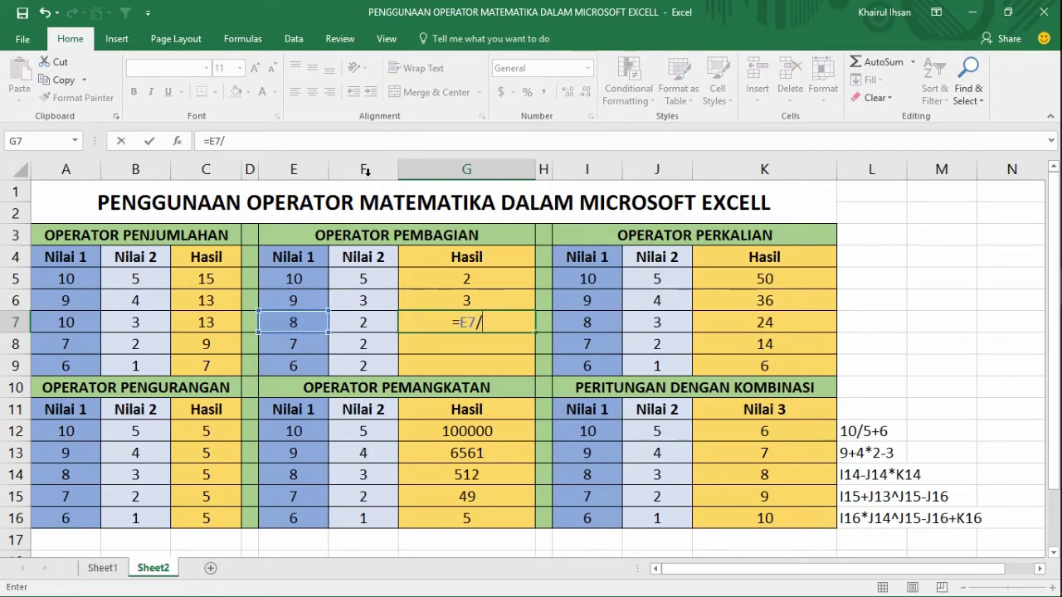
click(367, 324)
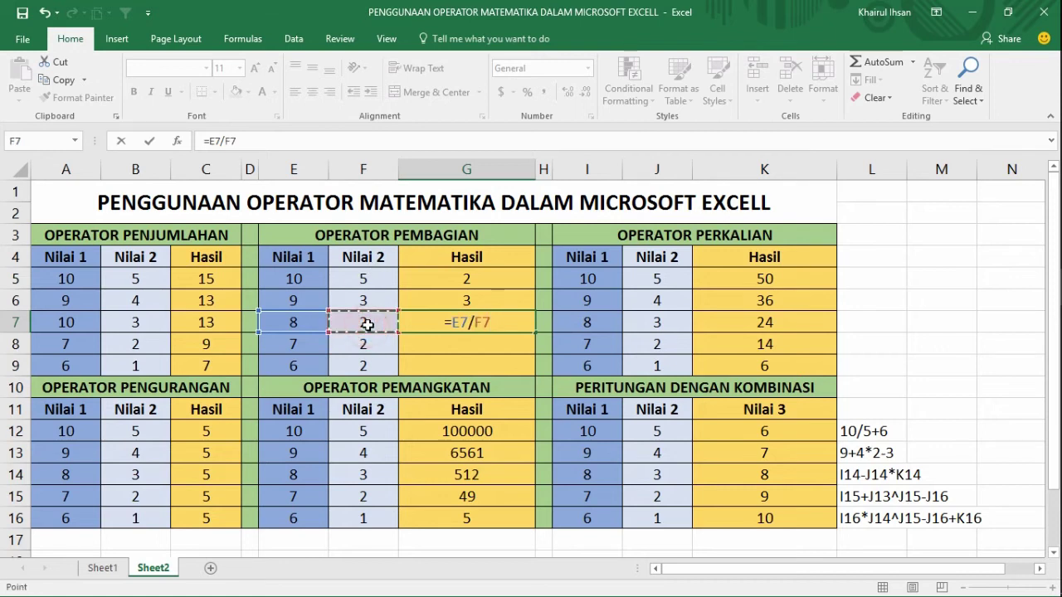
key(Return)
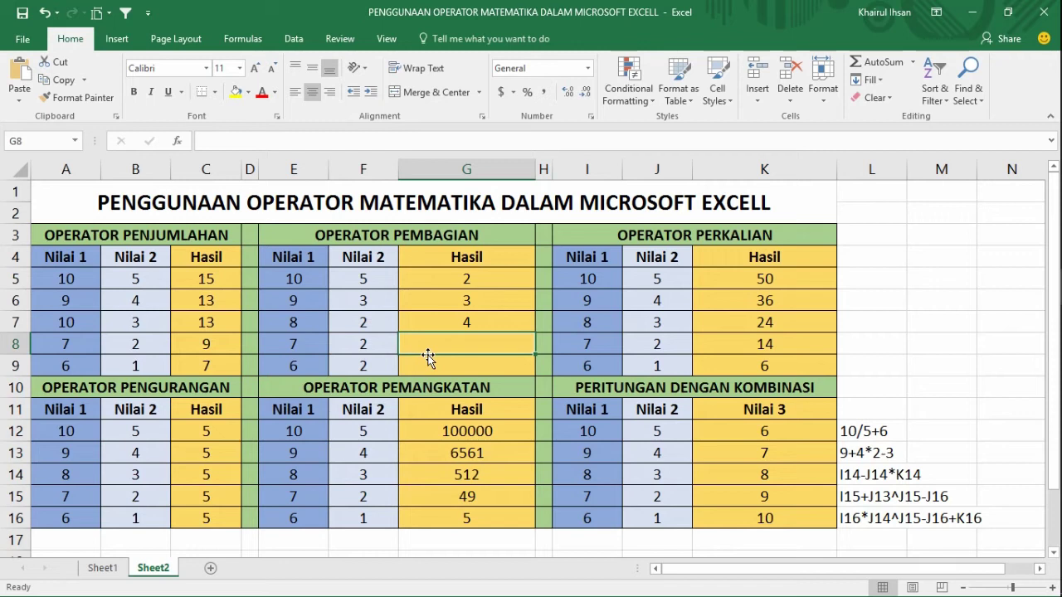
- Complete the division table with cell-reference formulas, entering =E8/F8 in G8 and =E9/F9 in G9
text(=)
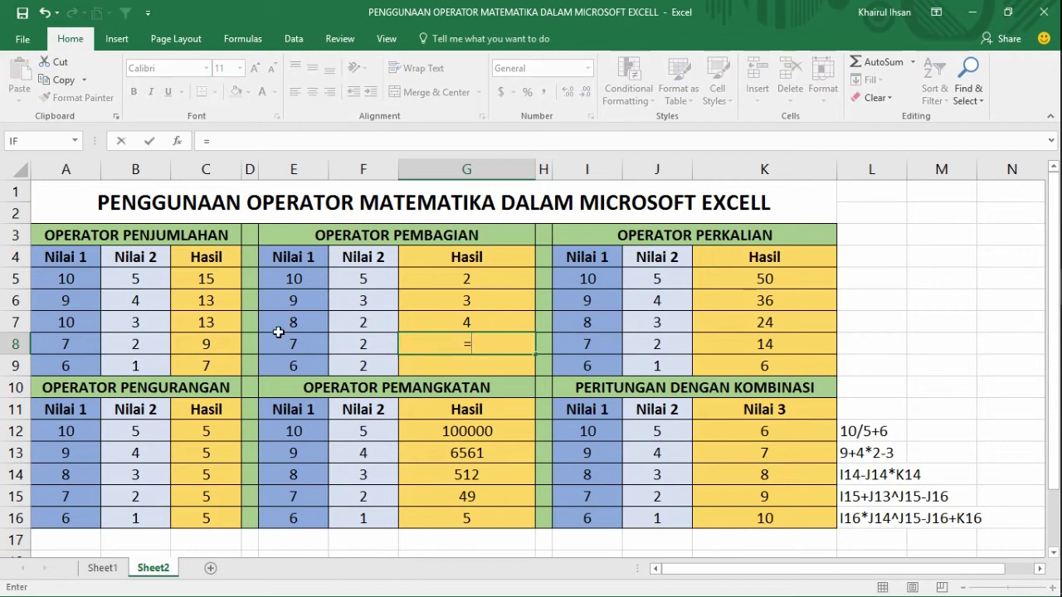
click(287, 345)
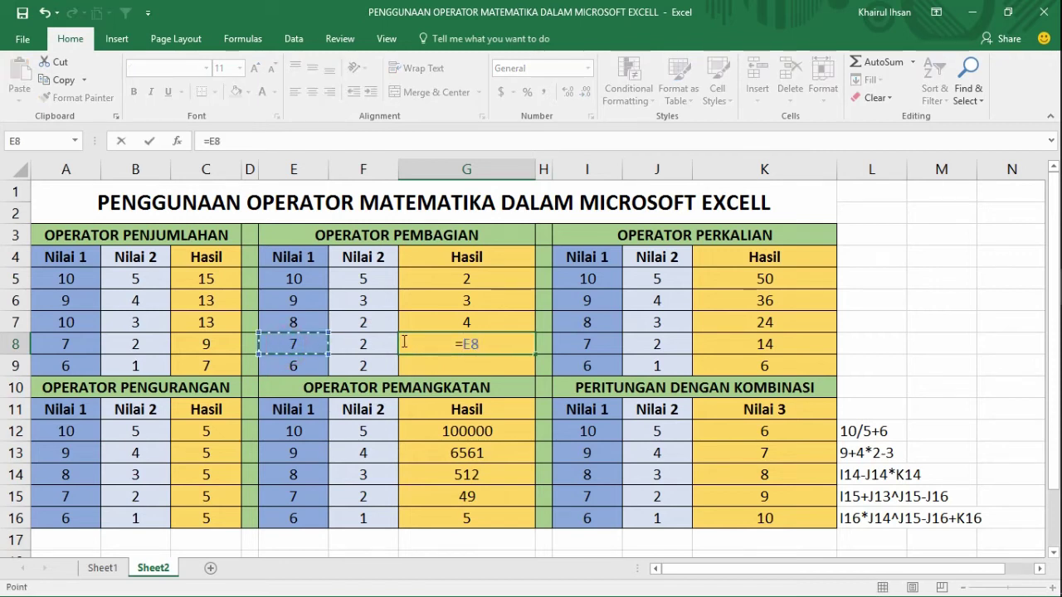
text(/)
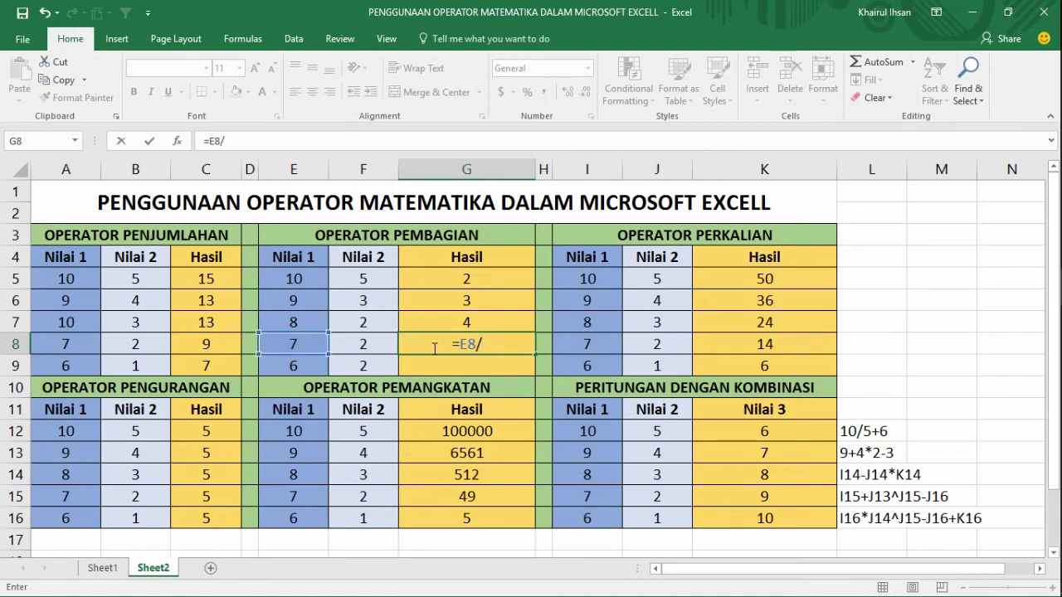
click(360, 346)
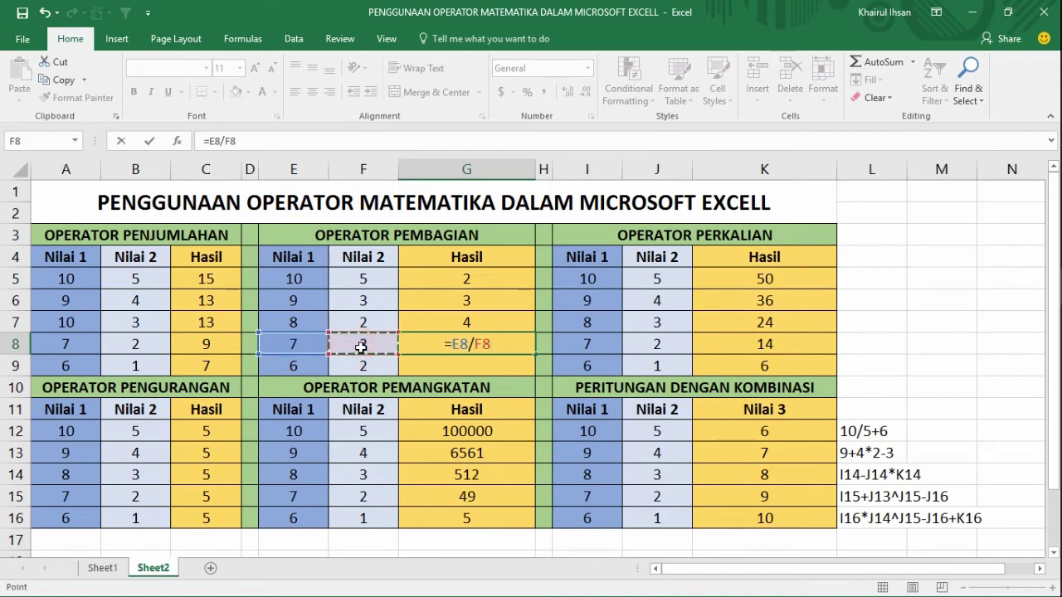
key(Return)
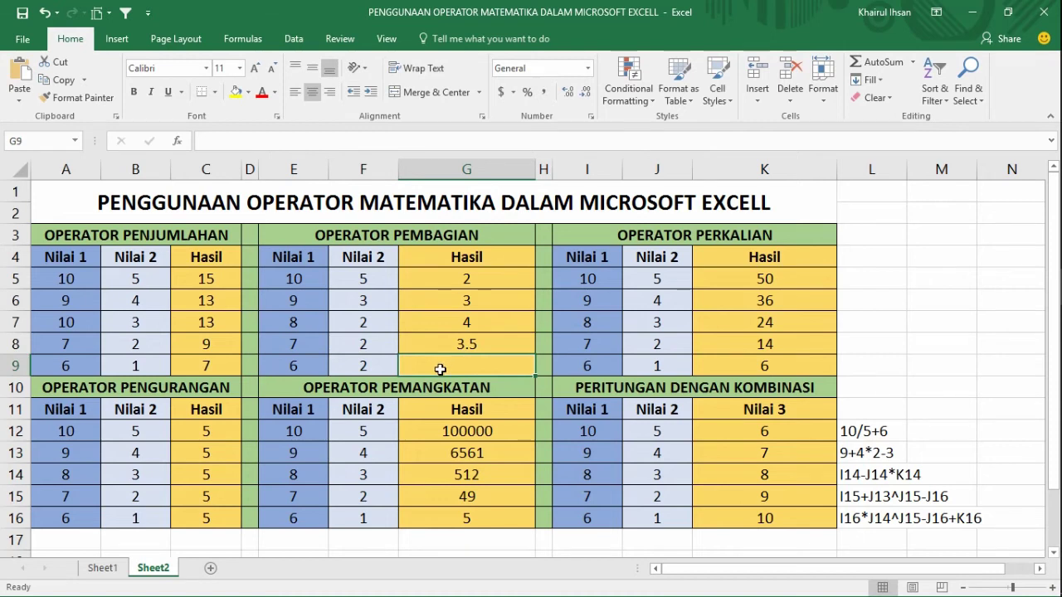
text(=)
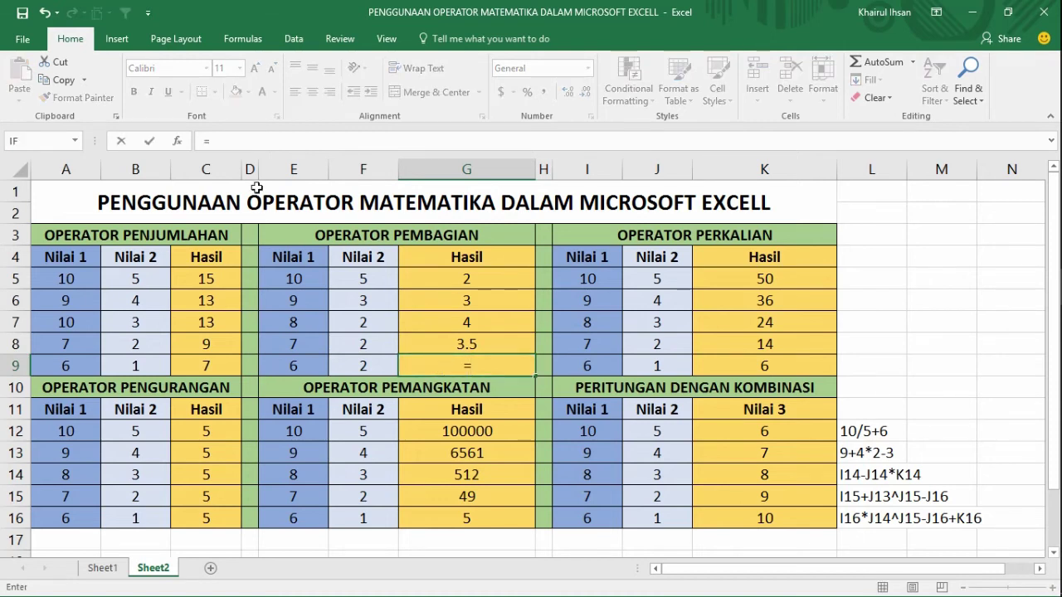
click(297, 369)
text(/)
click(352, 369)
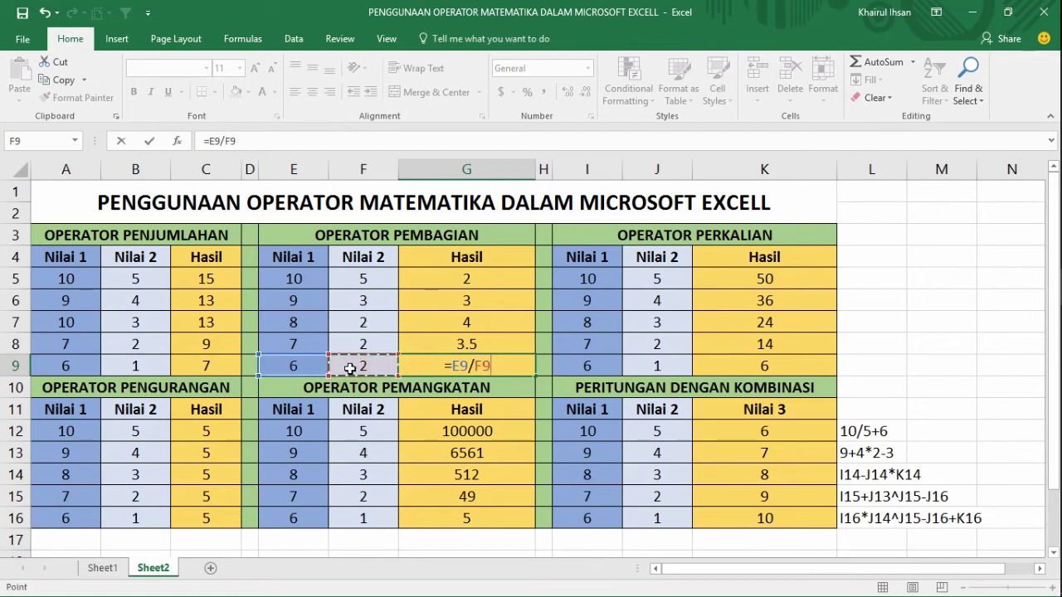
key(Return)
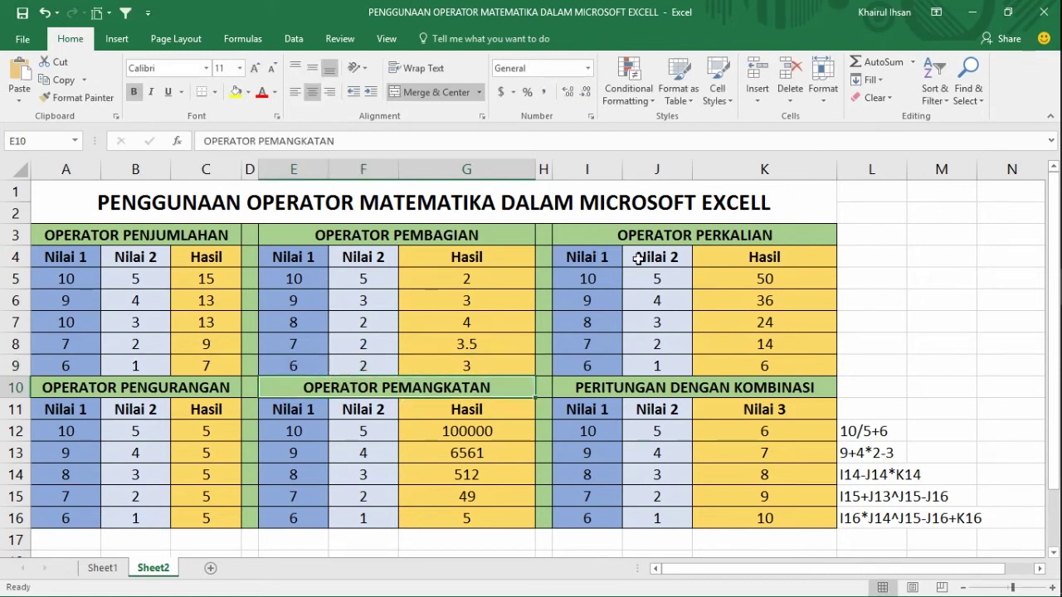
- Clear the Hasil results in K5:K9 of the OPERATOR PERKALIAN table
drag(728, 277, 742, 360)
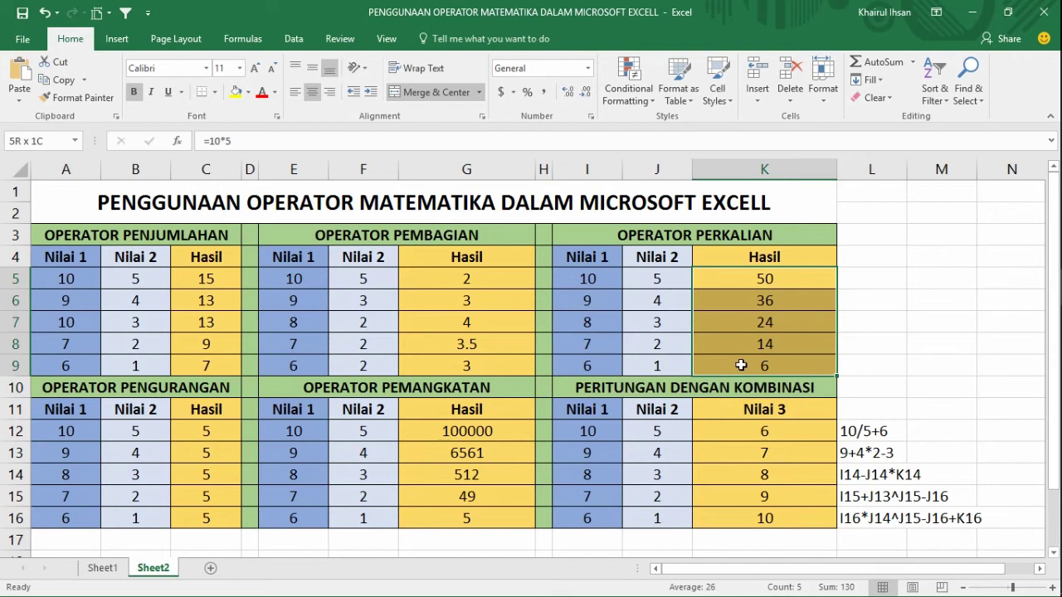
key(Delete)
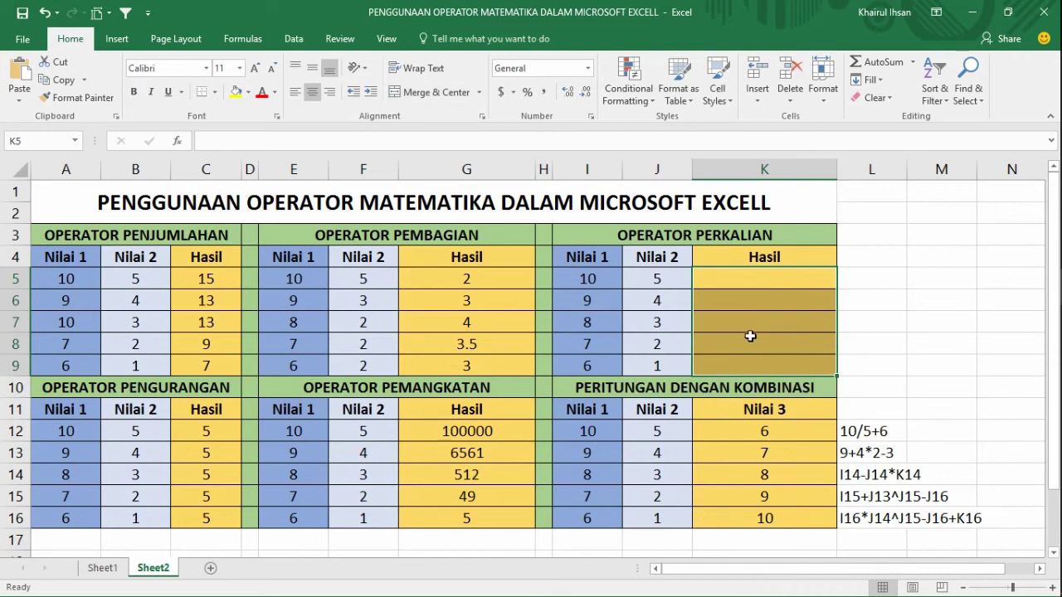
- Multiply the first two rows of the OPERATOR PERKALIAN table as typed numbers, entering =10*5 in K5 and =9*4 in K6
click(741, 277)
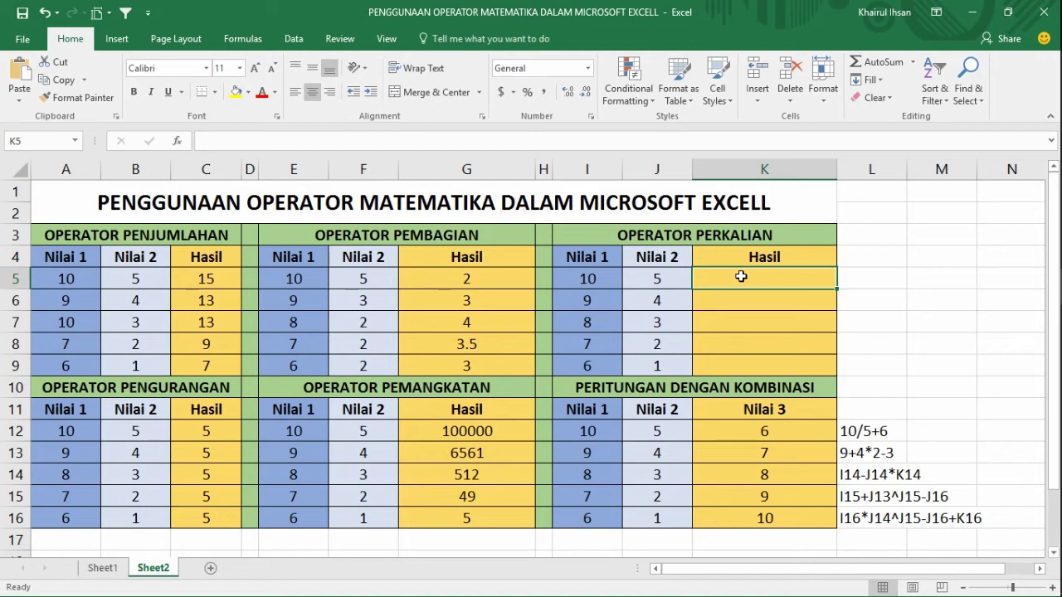
text(=10)
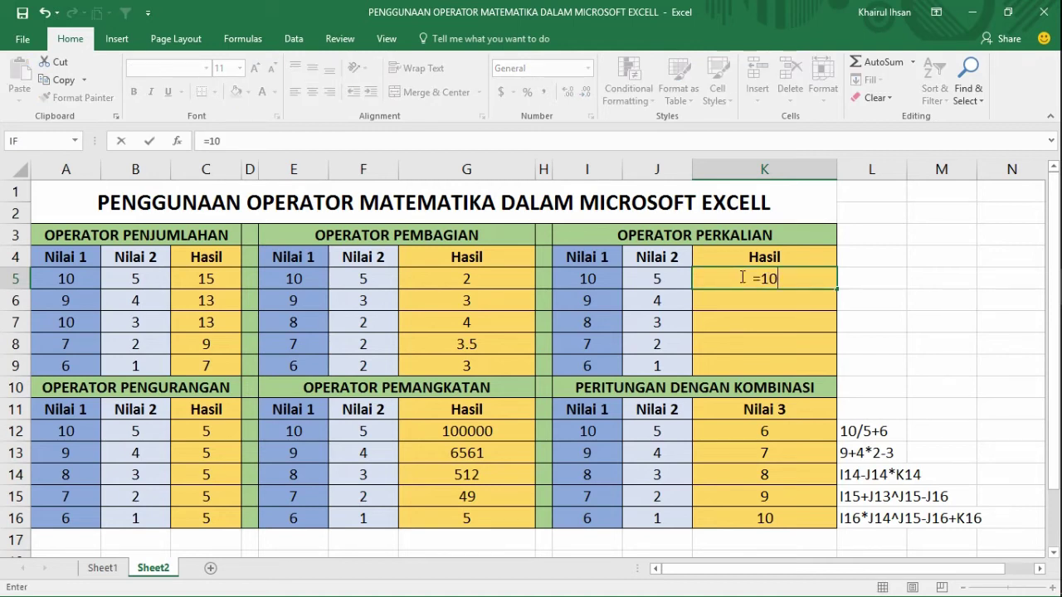
text(*5)
key(Return)
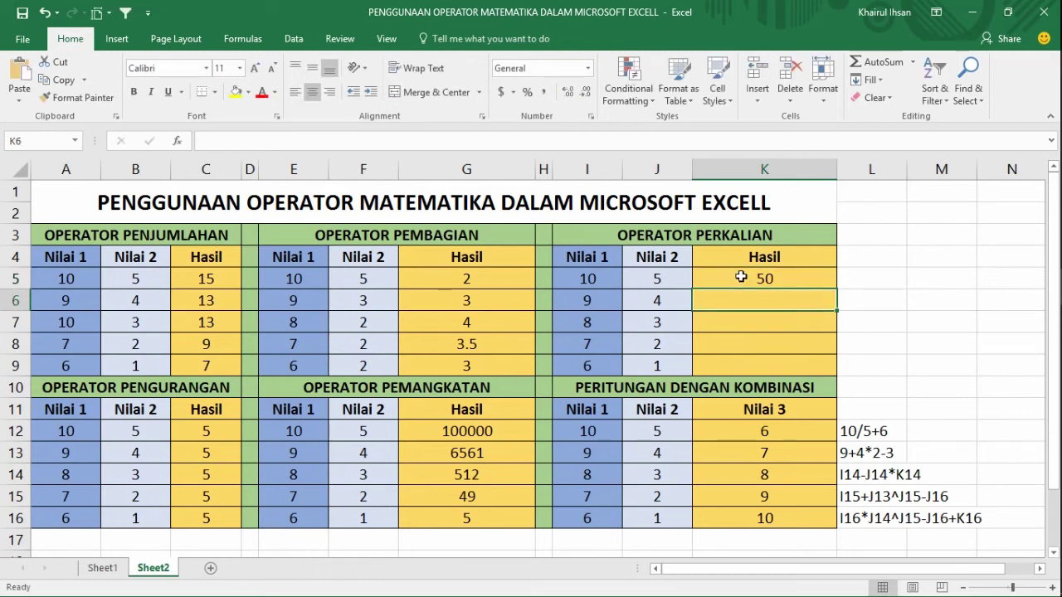
text(=9)
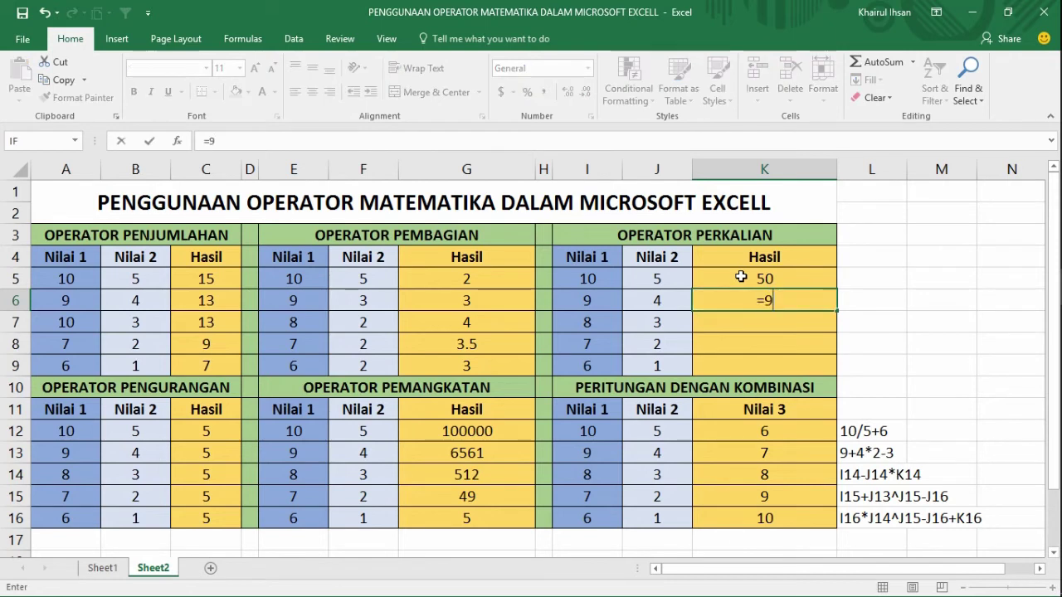
text(*4)
key(Return)
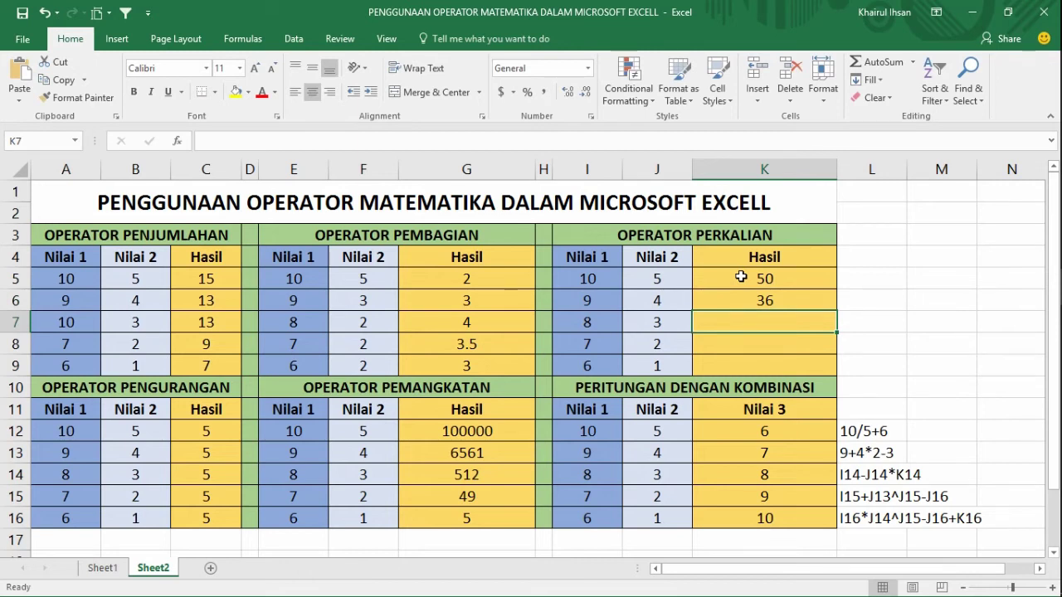
- Multiply the row 7 values through cell references by entering =I7*J7 in K7
text(=)
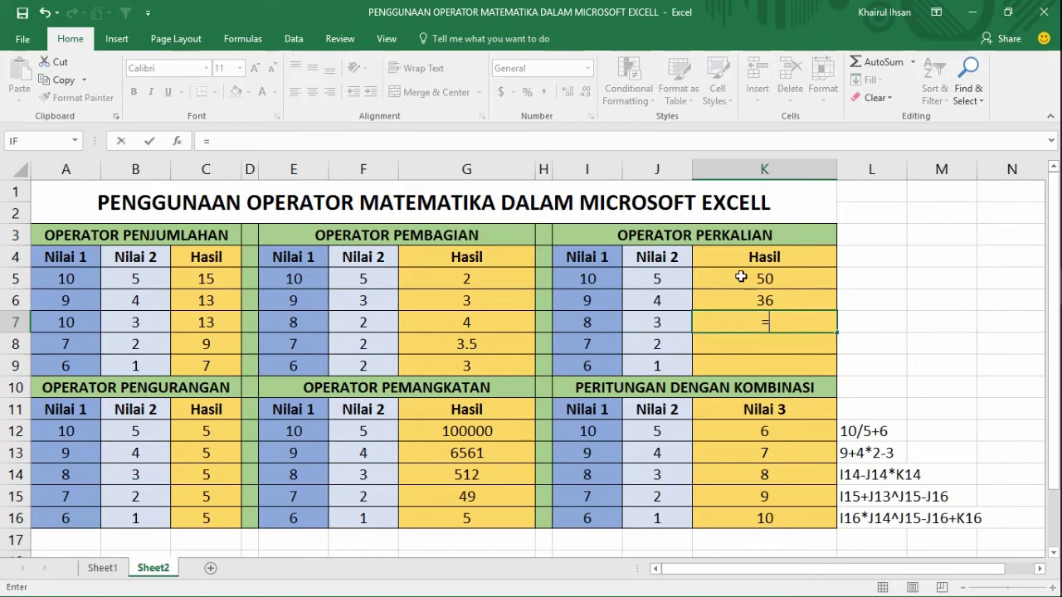
click(584, 324)
text(*)
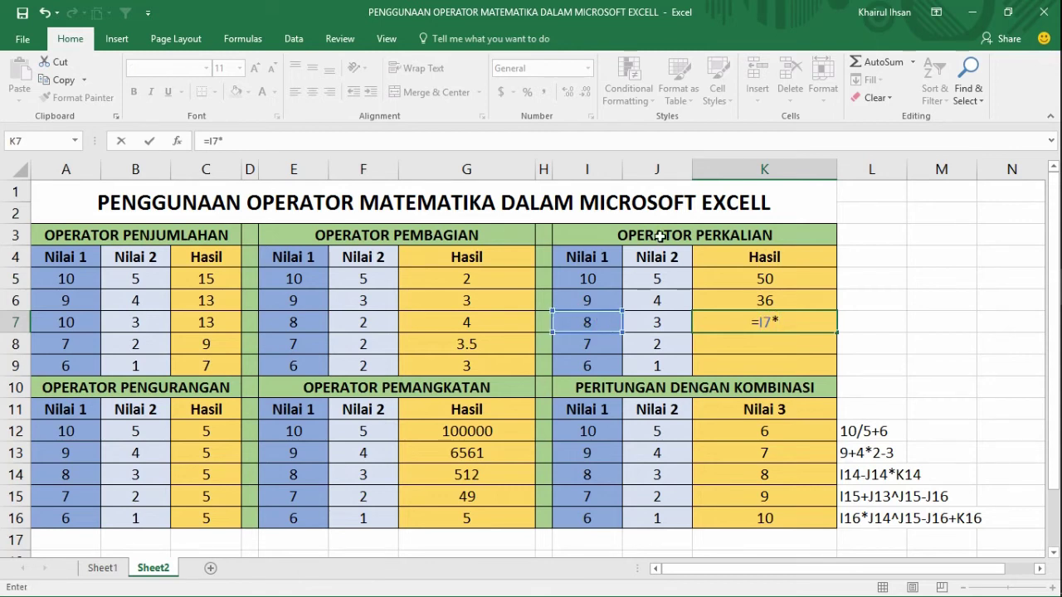
click(650, 321)
key(Return)
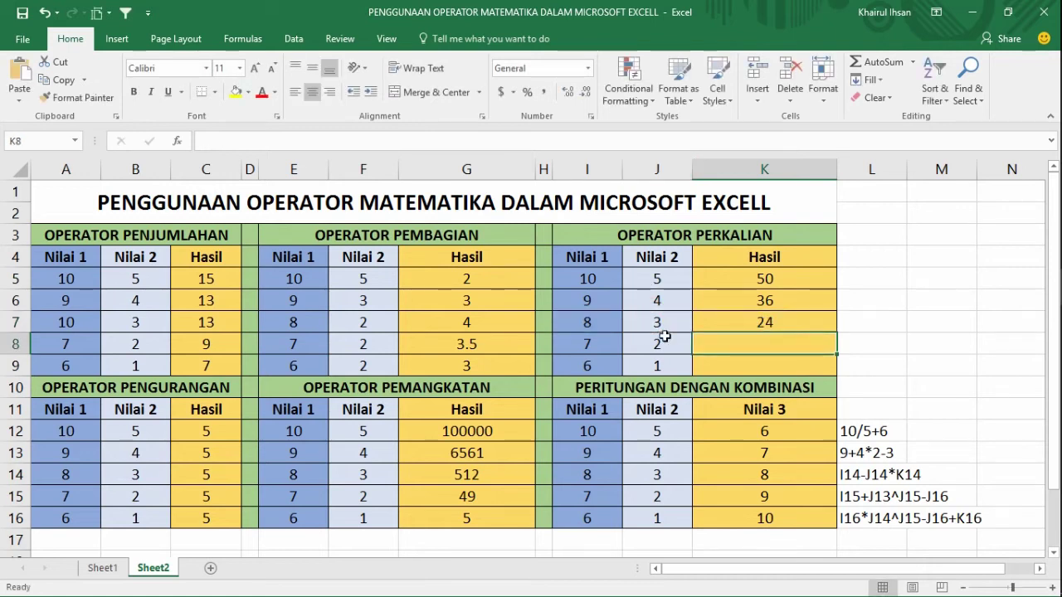
- Complete the multiplication table with cell-reference formulas, entering =I8*J8 in K8 and =I9*J9 in K9
text(=)
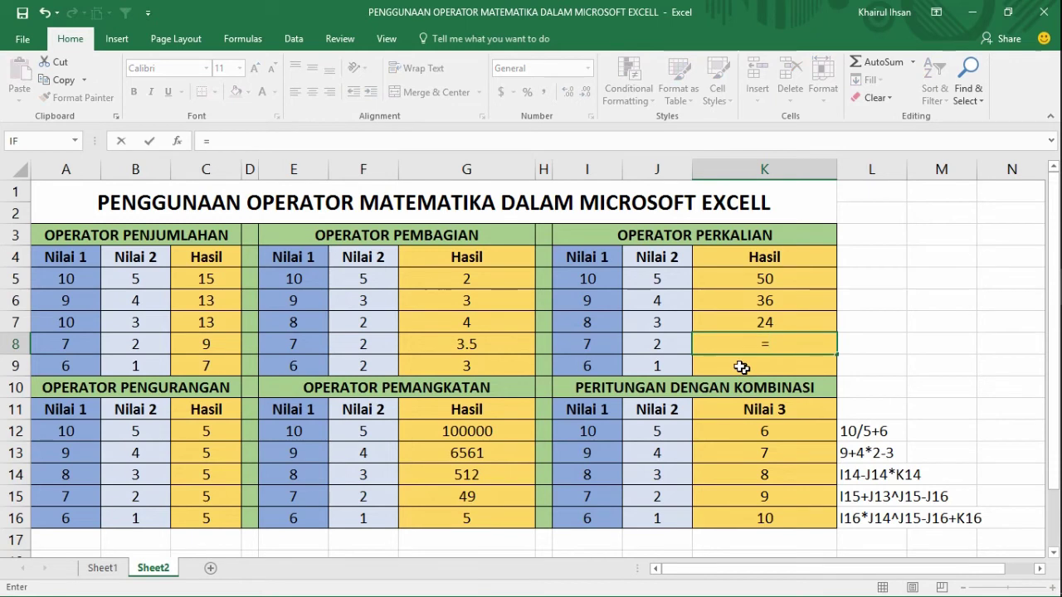
click(596, 349)
text(*)
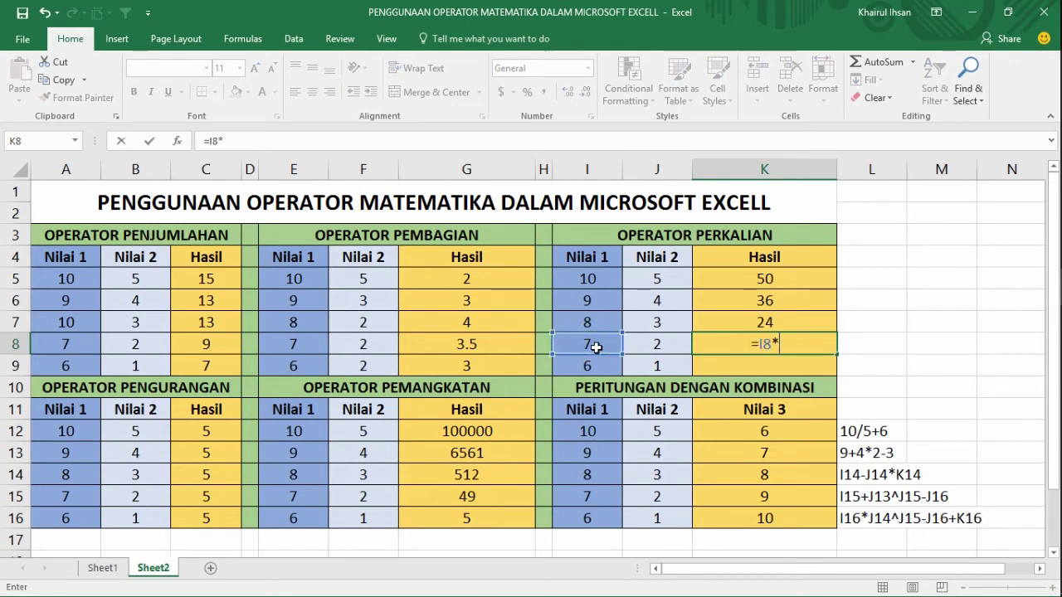
click(646, 345)
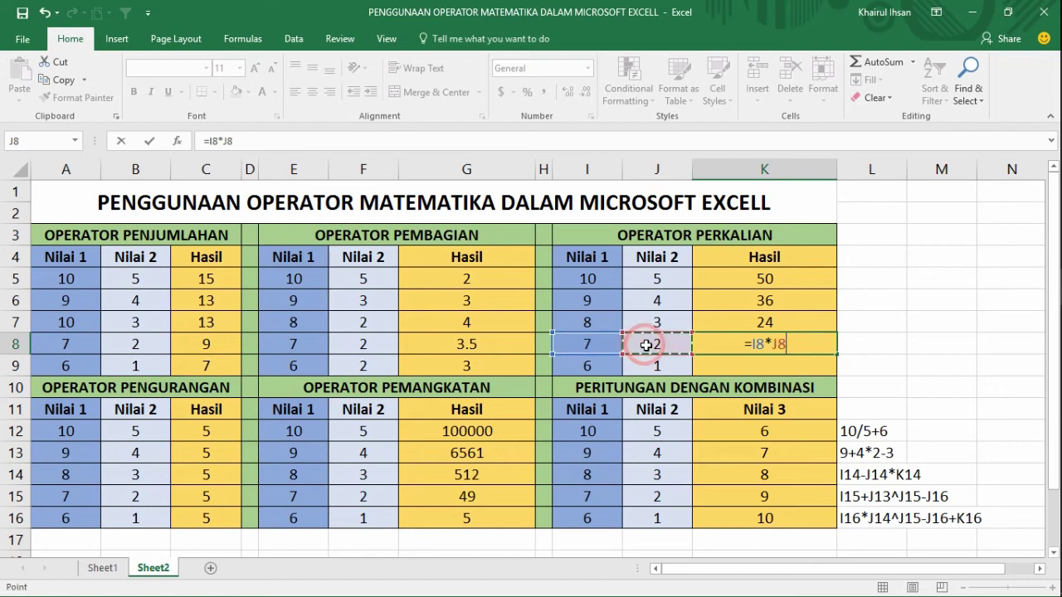
key(Return)
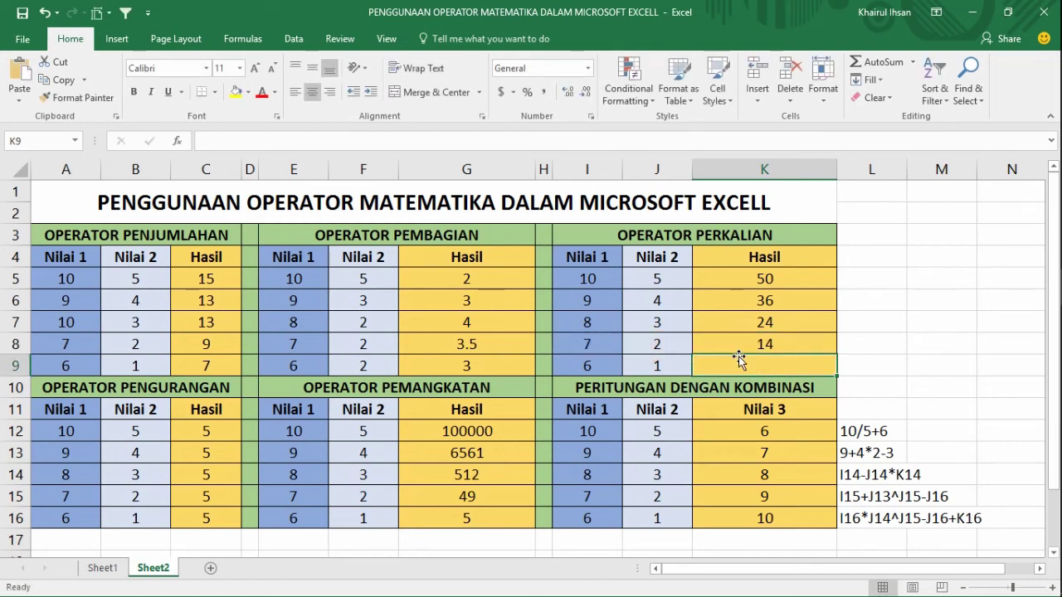
text(=)
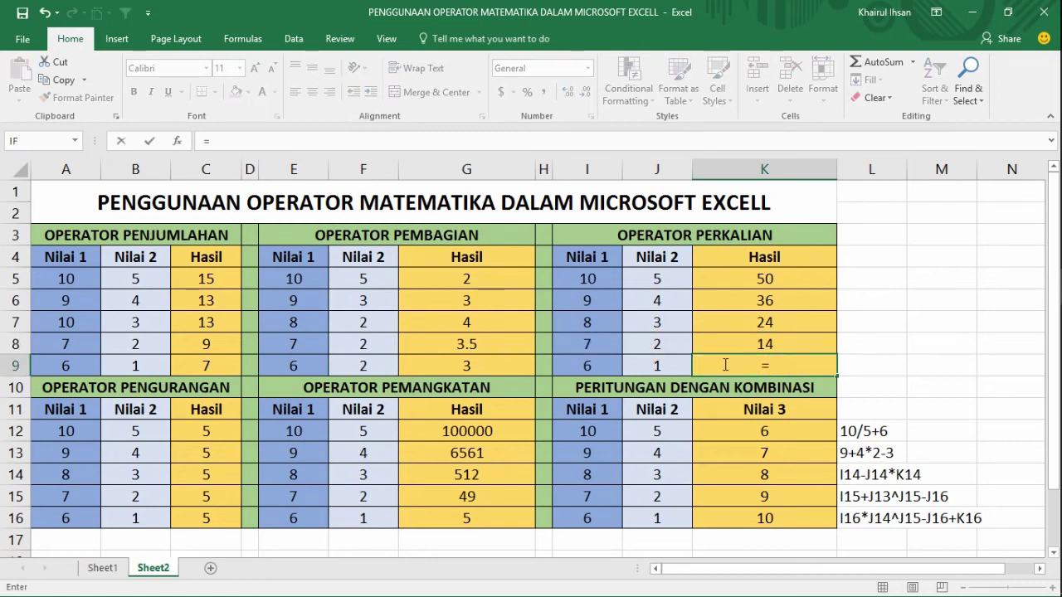
click(586, 367)
text(*)
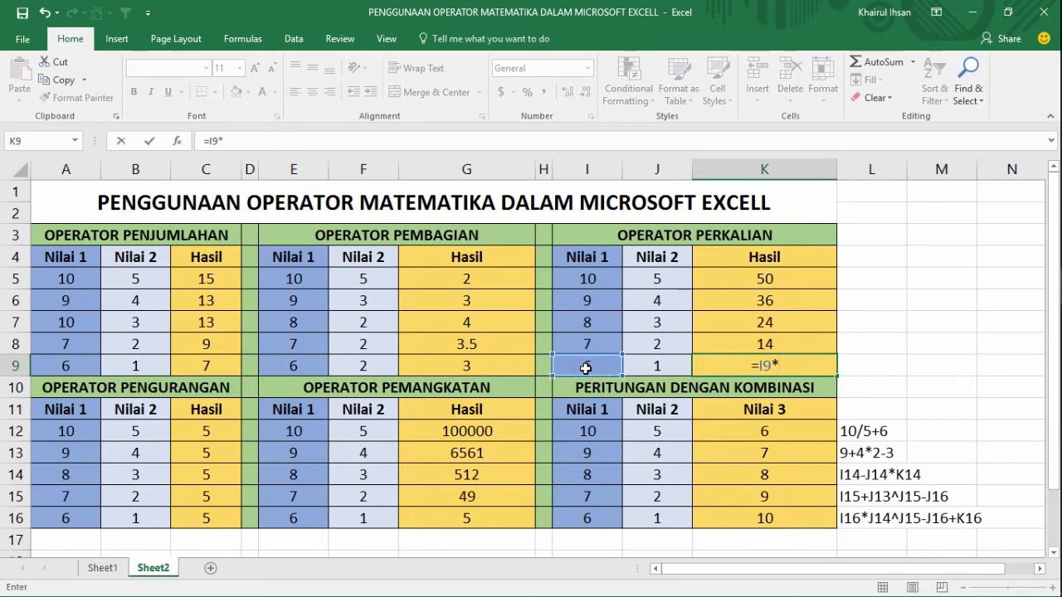
click(648, 371)
key(Return)
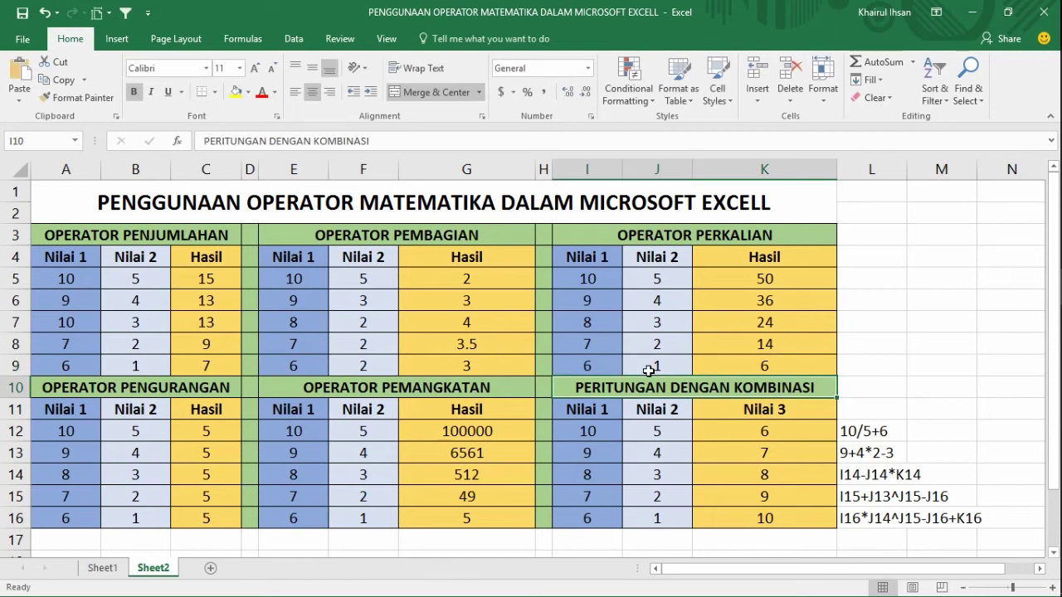
- Replace the first Hasil entry of the OPERATOR PENGURANGAN table by entering =10-5 in C12
click(188, 432)
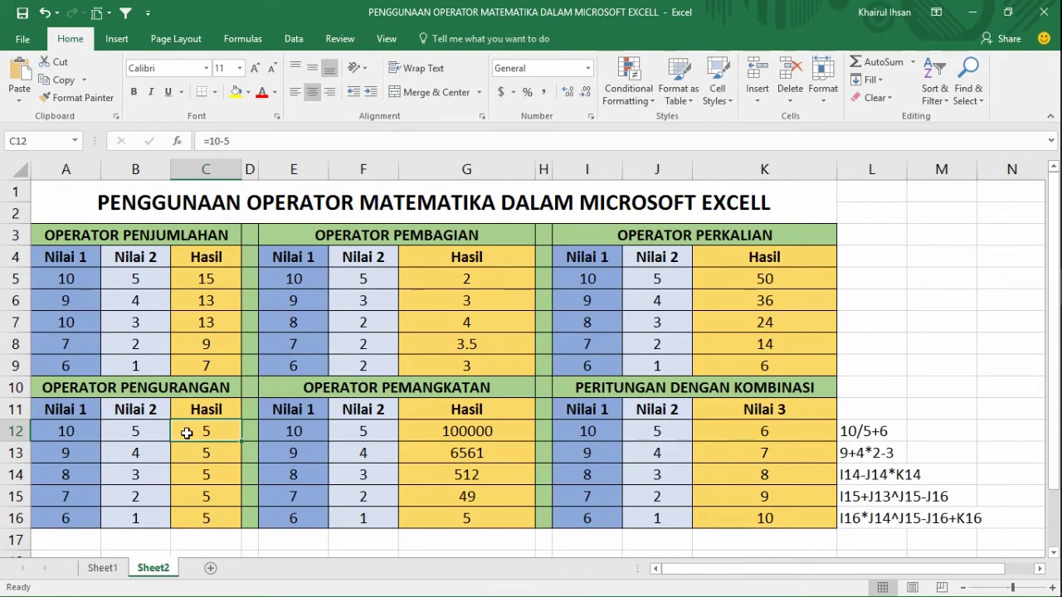
double_click(188, 432)
key(Escape)
text(=)
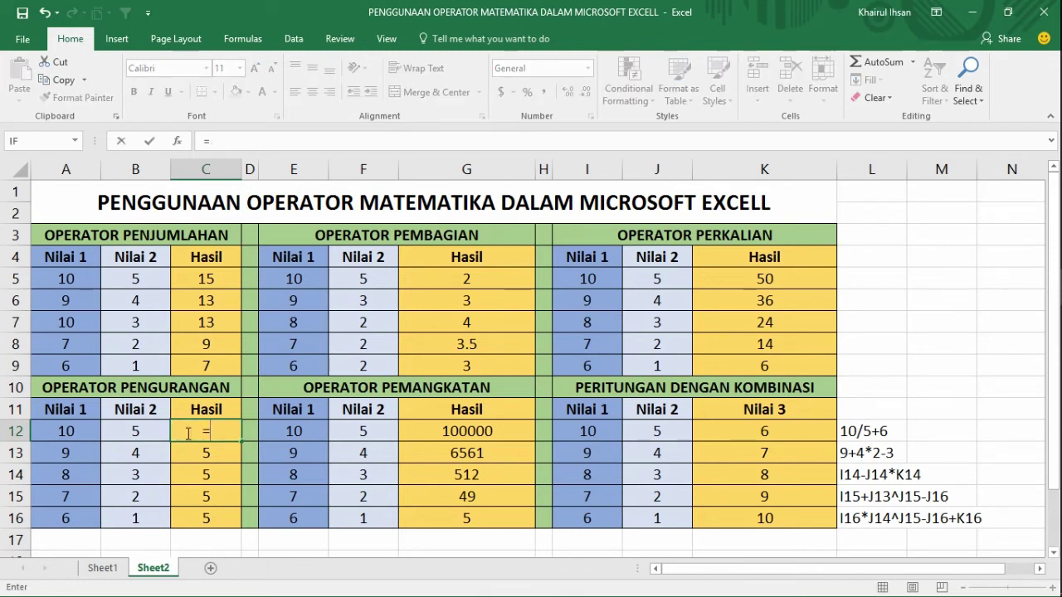
text(10)
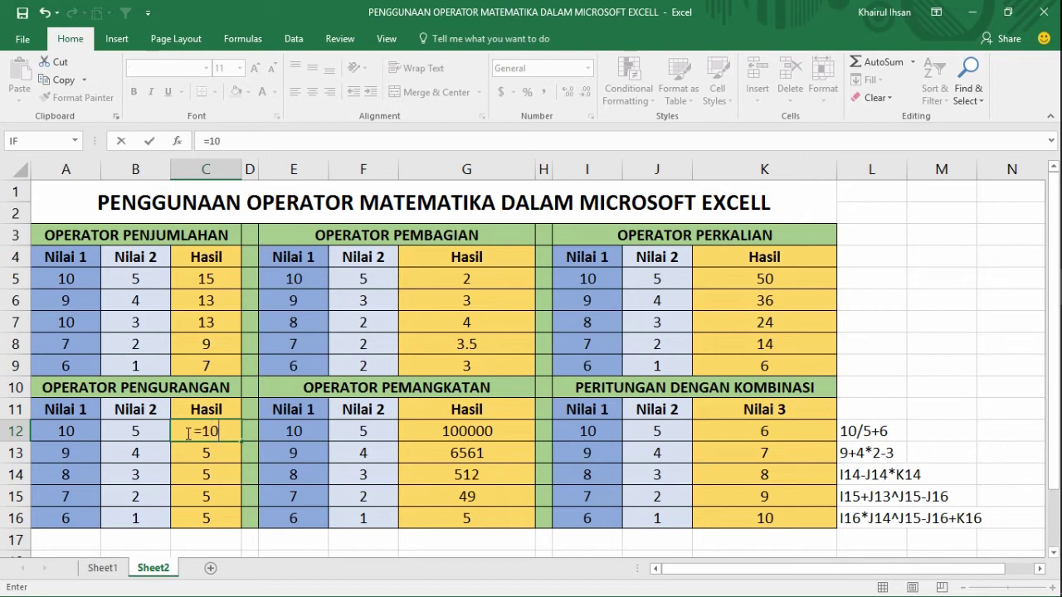
text(-5)
key(Return)
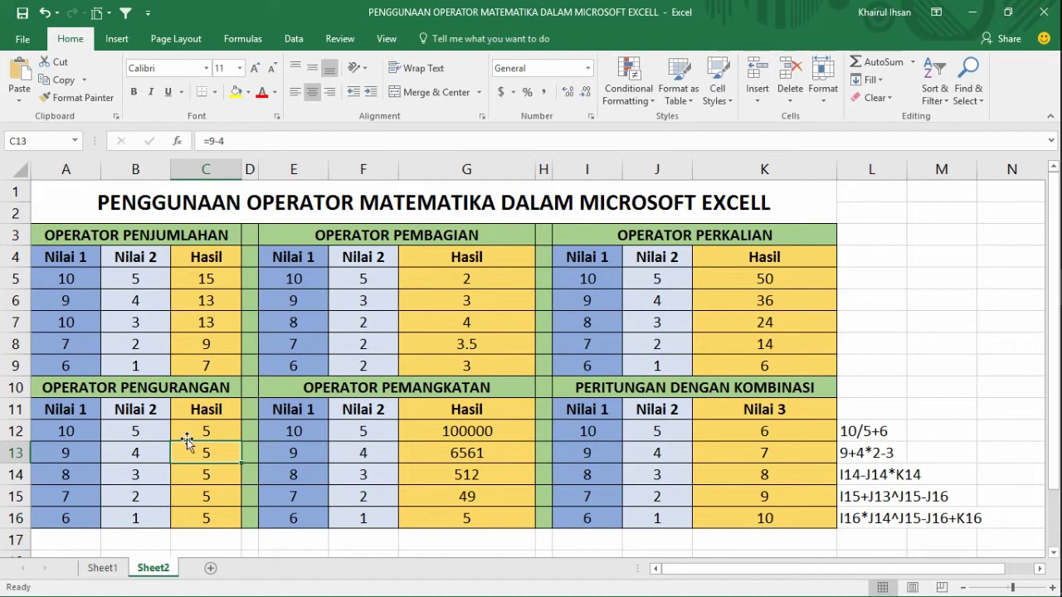
- Clear the remaining subtraction results in C13:C16 and enter =9-4 in C13
drag(191, 457, 196, 512)
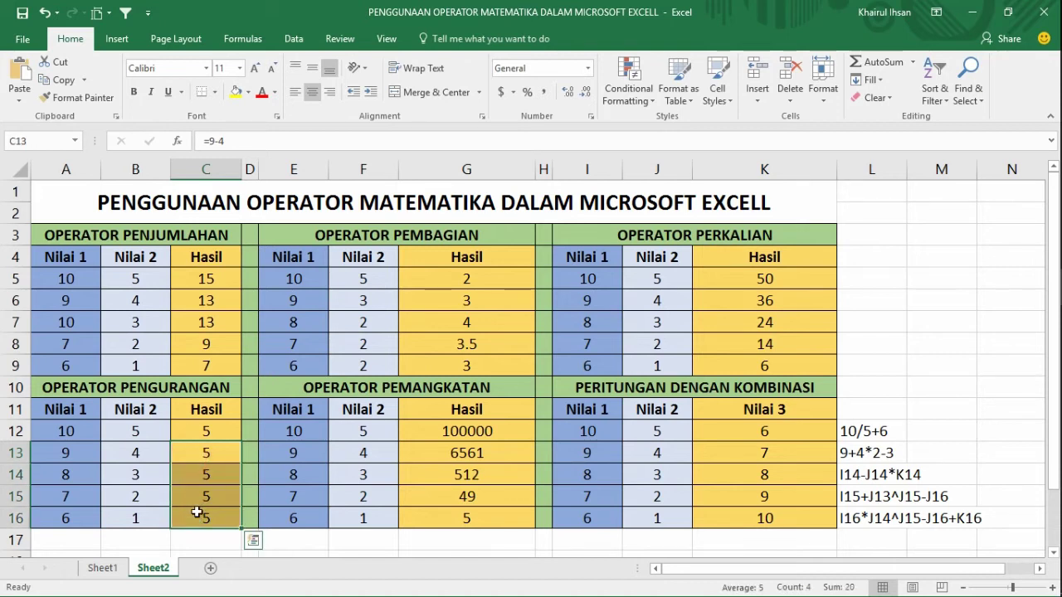
key(Delete)
click(204, 451)
text(=)
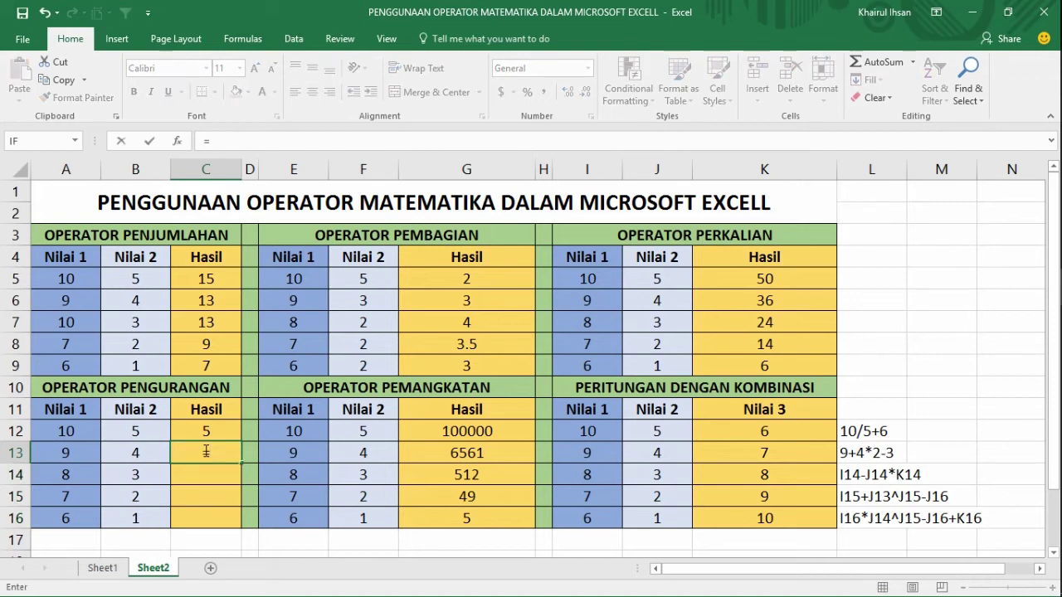
text(9-4)
key(Return)
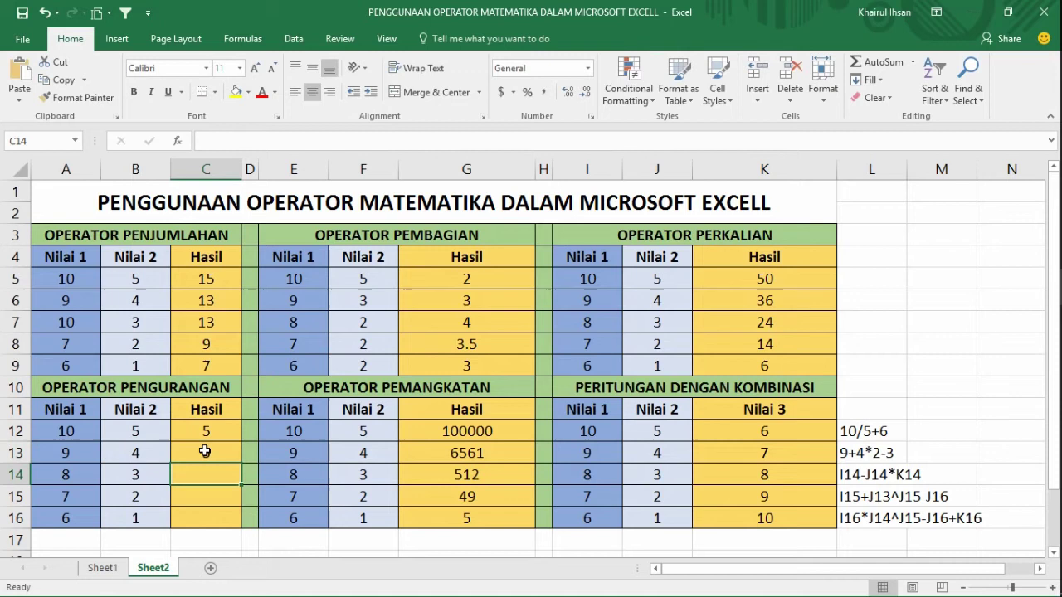
- Subtract the row 14 values through cell references by entering =A14-B14 in C14
text(=)
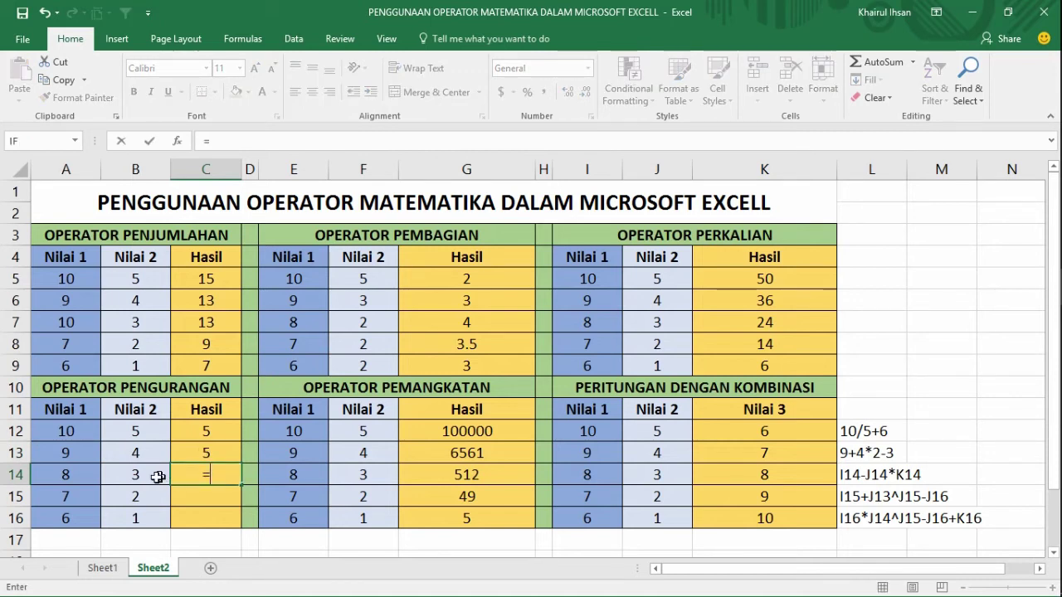
click(79, 478)
text(-)
click(121, 483)
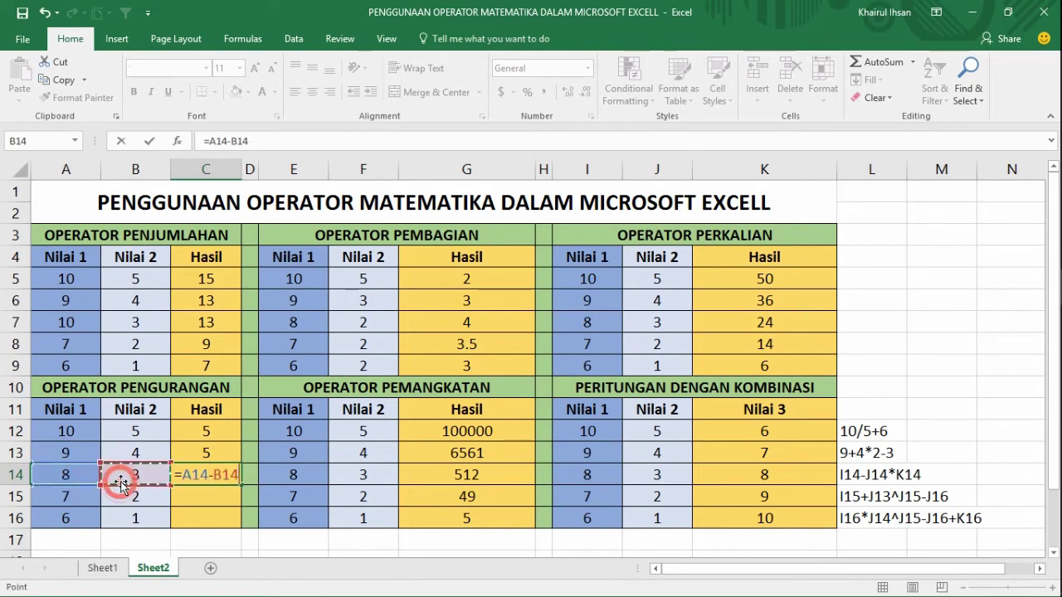
key(Return)
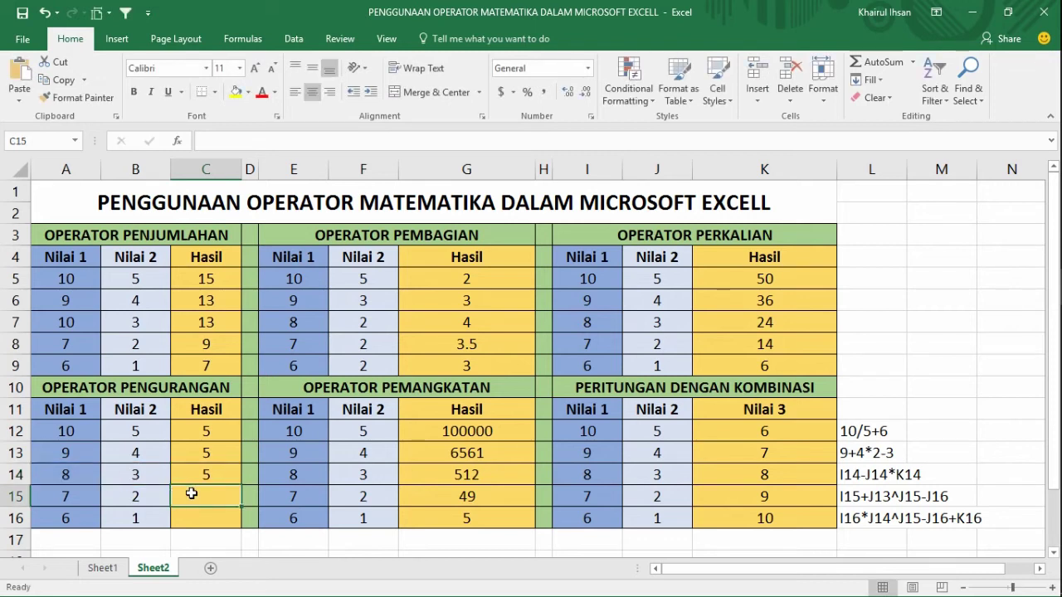
- Complete the subtraction table with cell-reference formulas, entering =A15-B15 in C15 and =A16-B16 in C16
text(=)
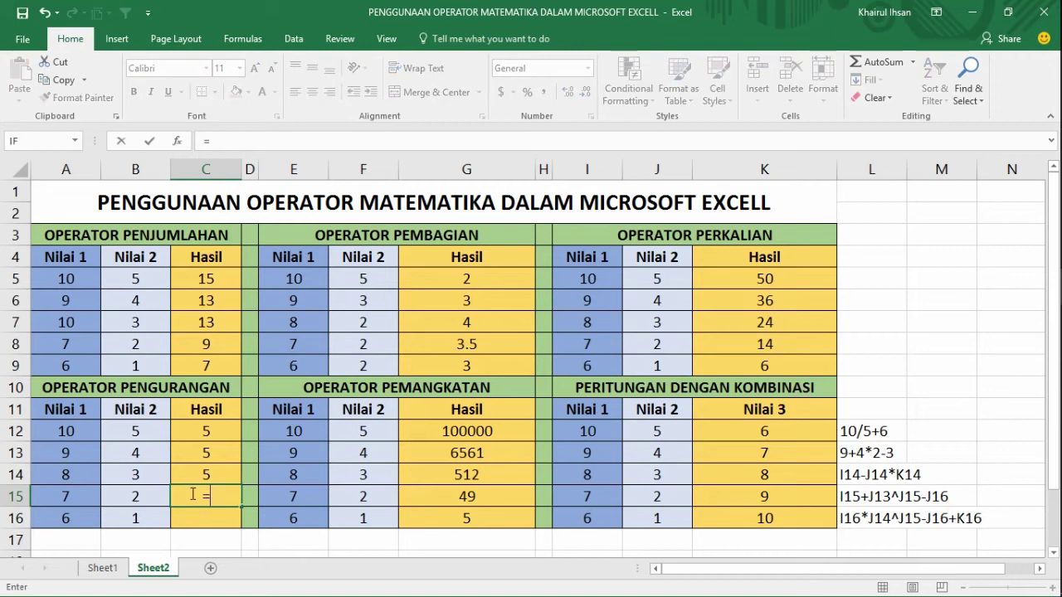
click(64, 495)
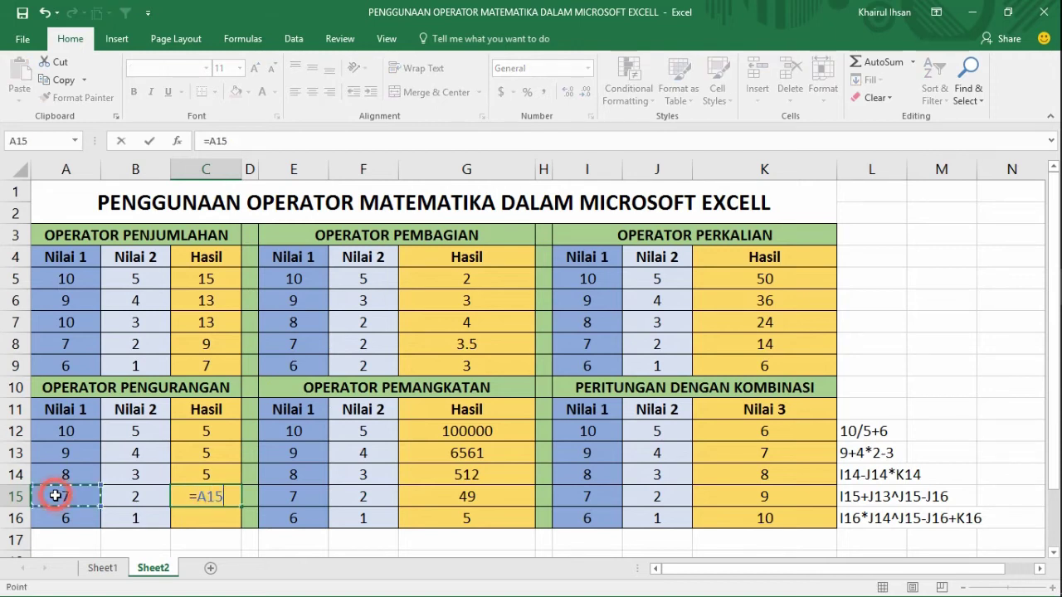
text(-)
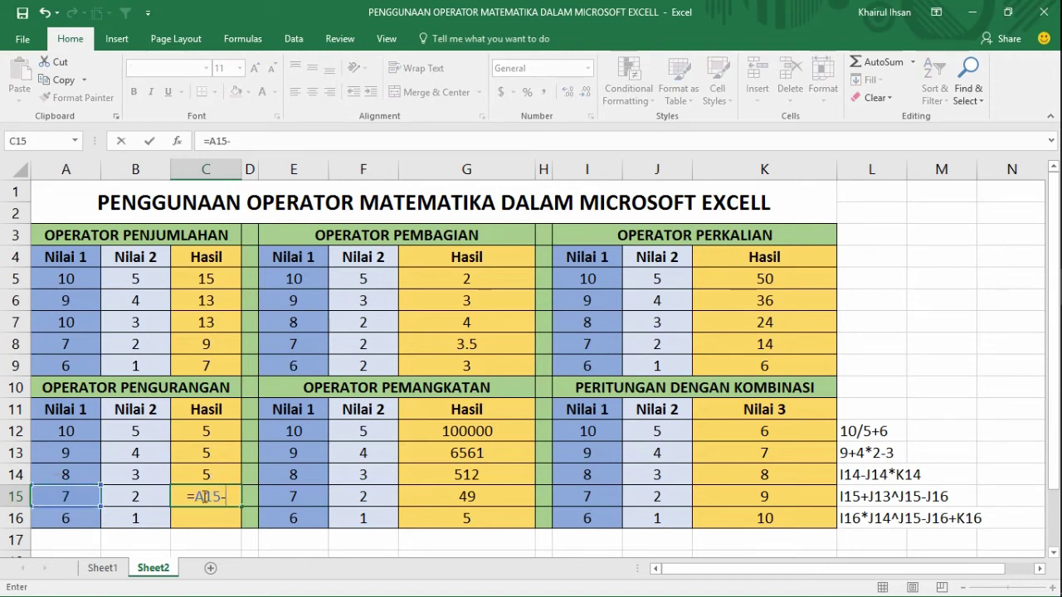
click(137, 497)
key(Return)
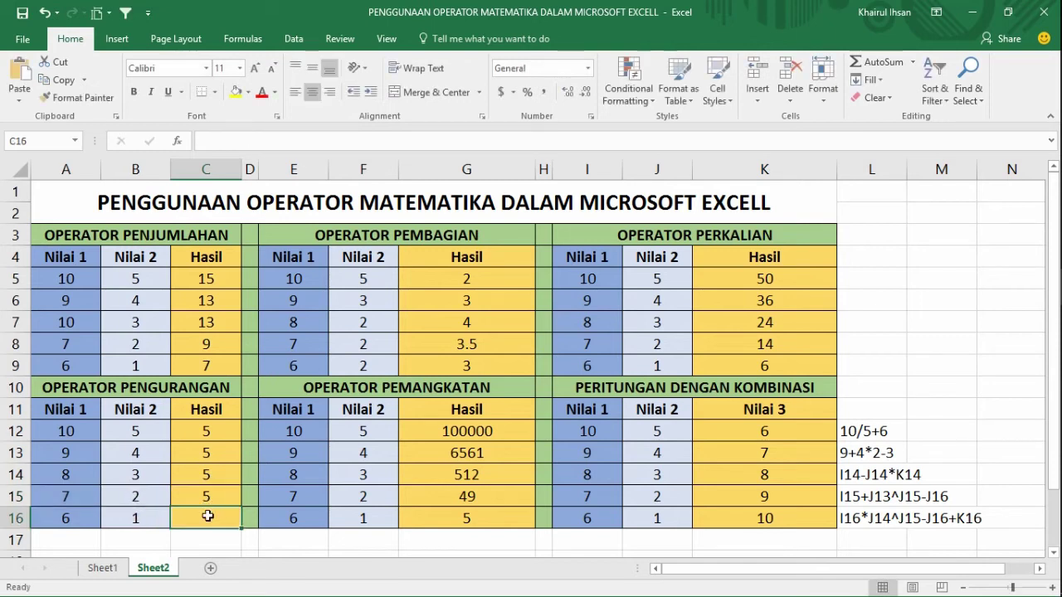
text(=)
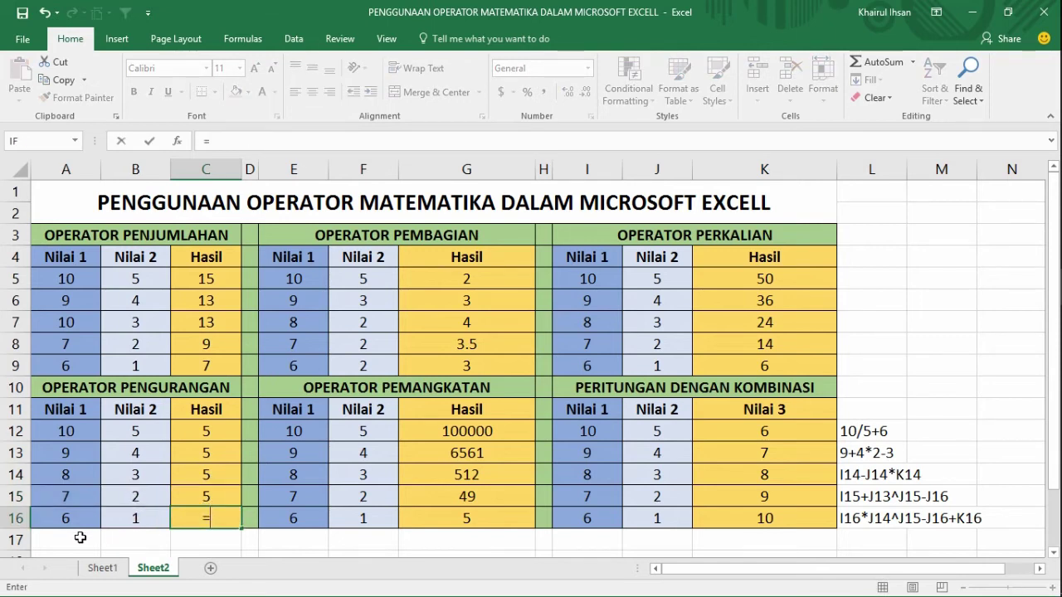
click(78, 522)
text(-)
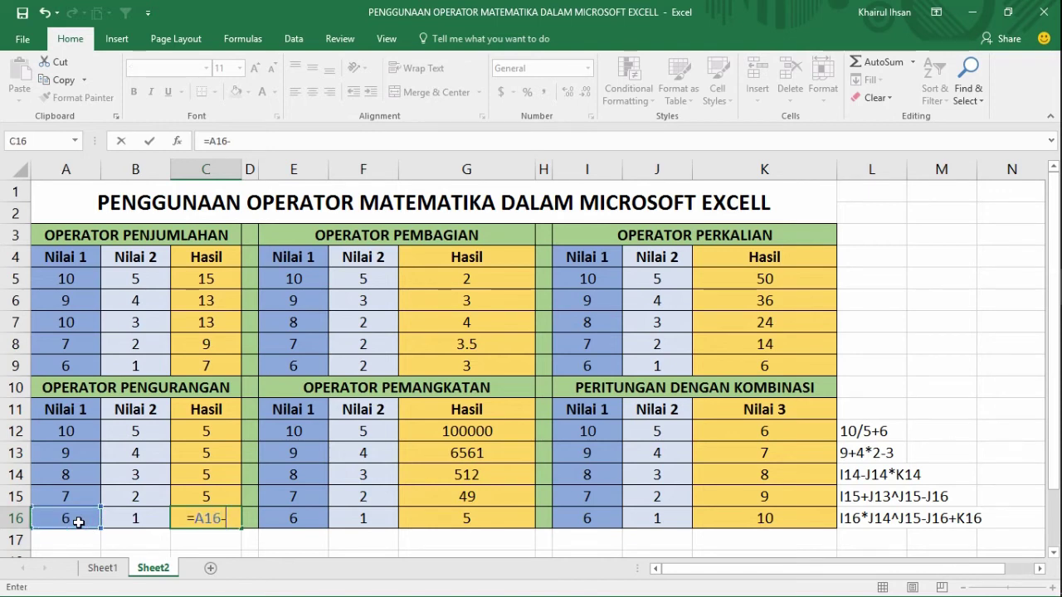
click(131, 520)
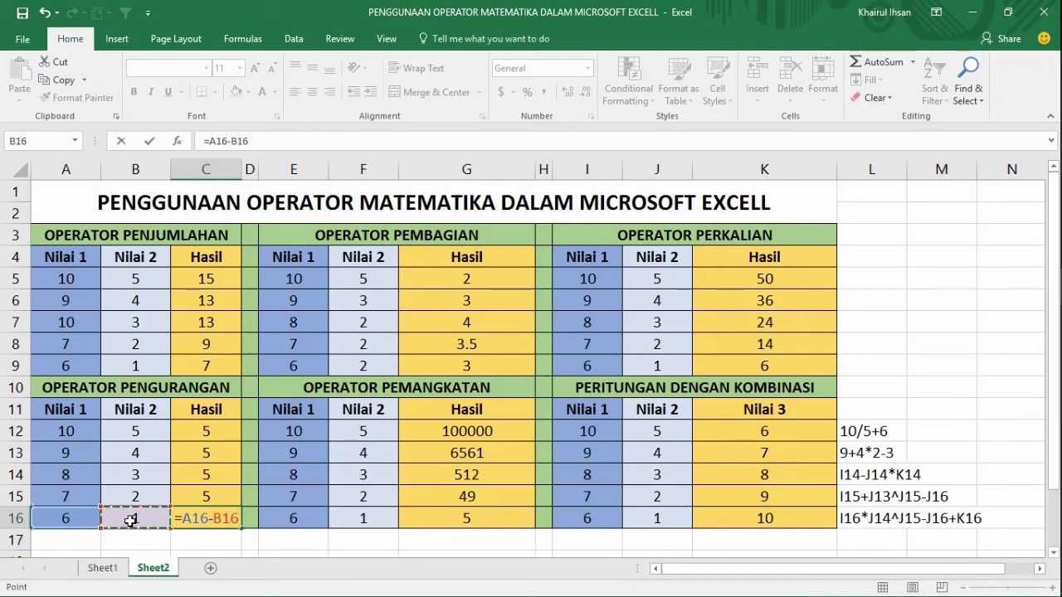
key(Return)
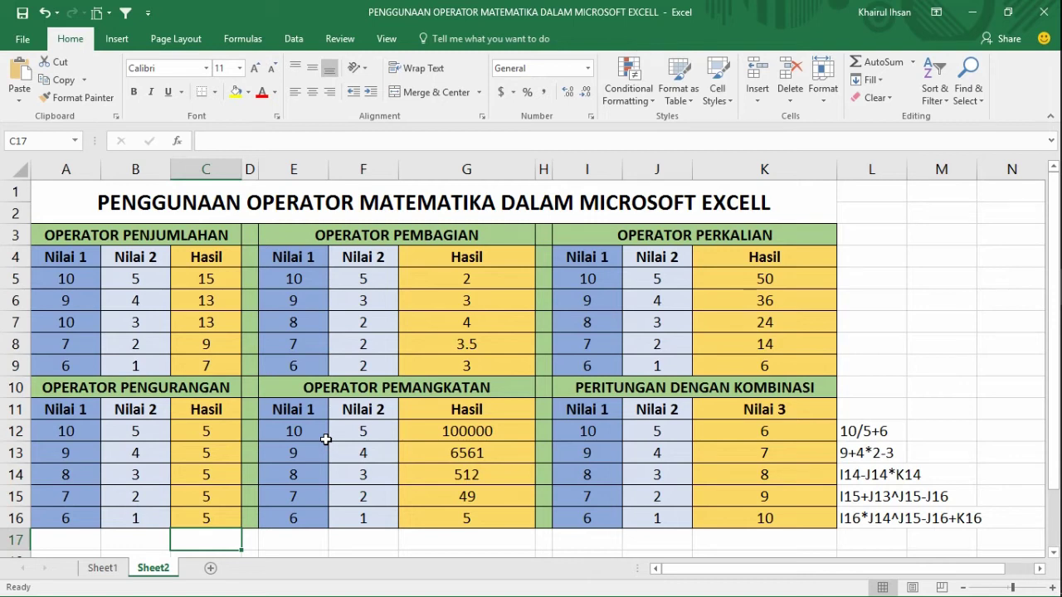
- Clear all existing Hasil entries of the OPERATOR PEMANGKATAN table in G12:G16
click(445, 440)
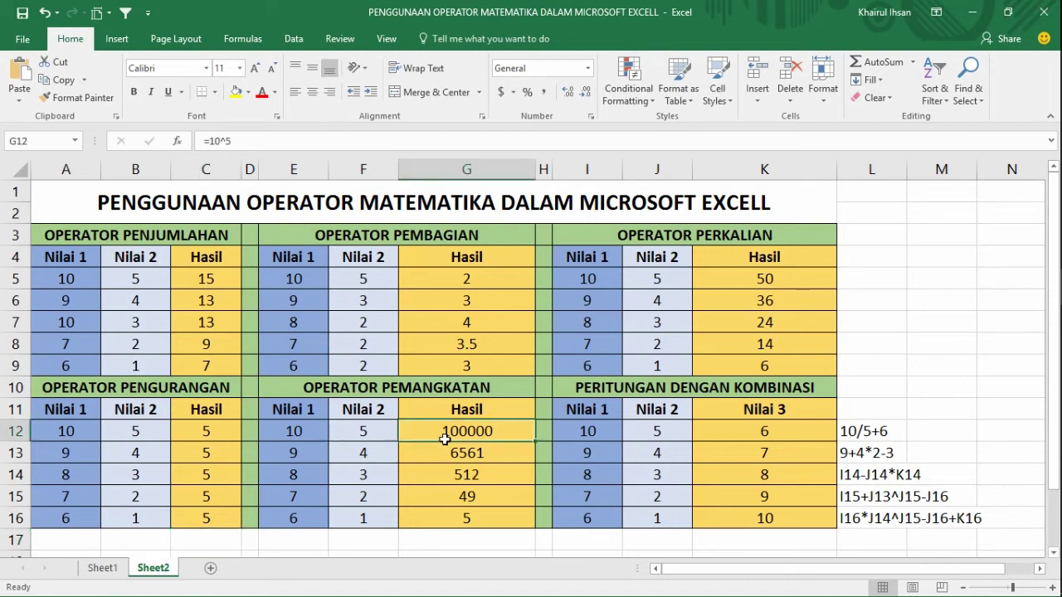
key(Delete)
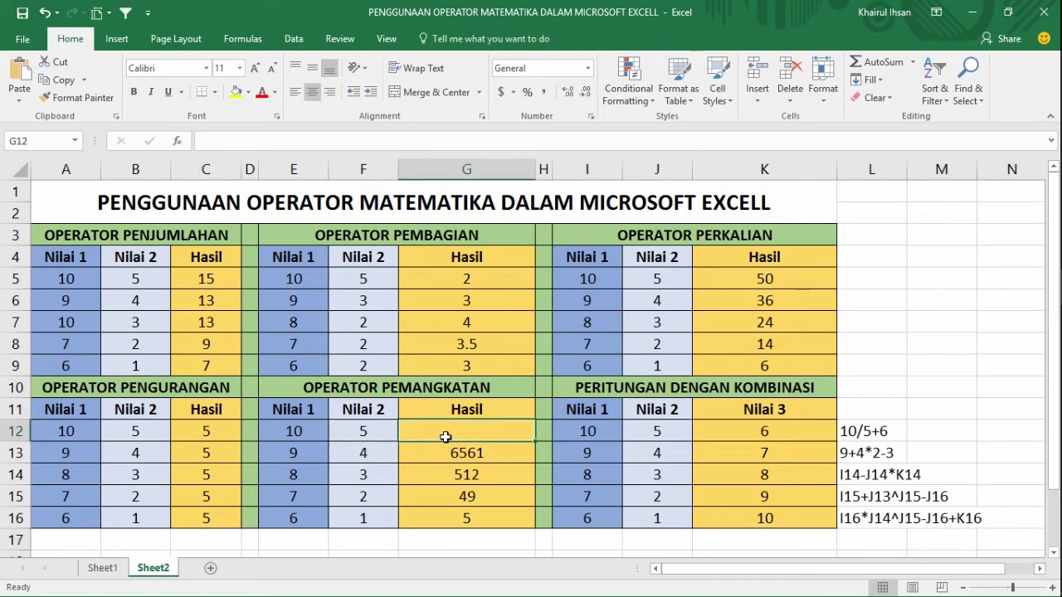
click(444, 453)
key(Delete)
drag(451, 474, 452, 509)
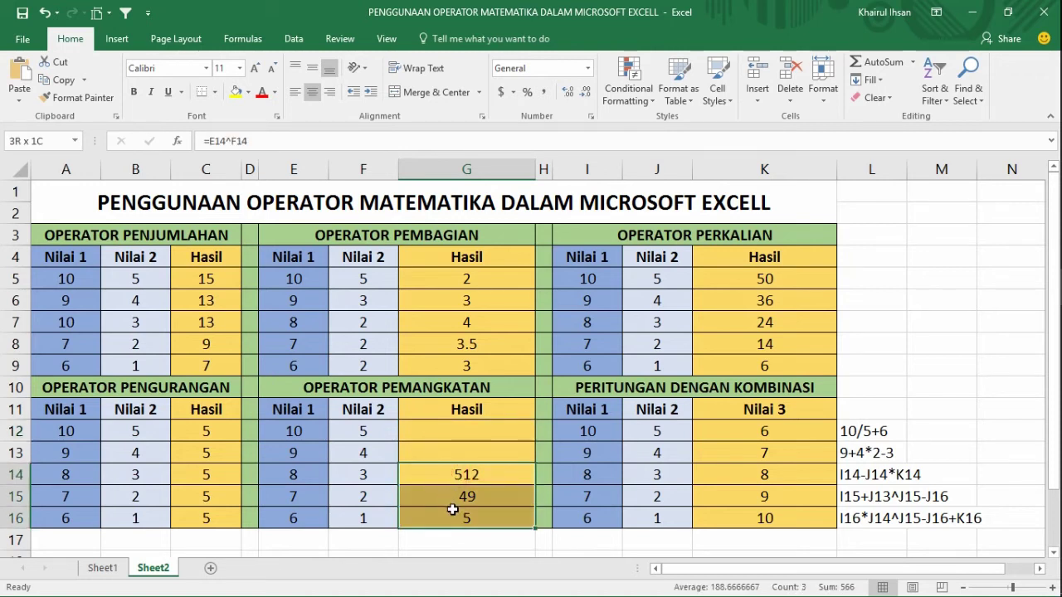
key(Delete)
- Calculate the first power result with typed numbers by entering =10^5 in G12
click(451, 435)
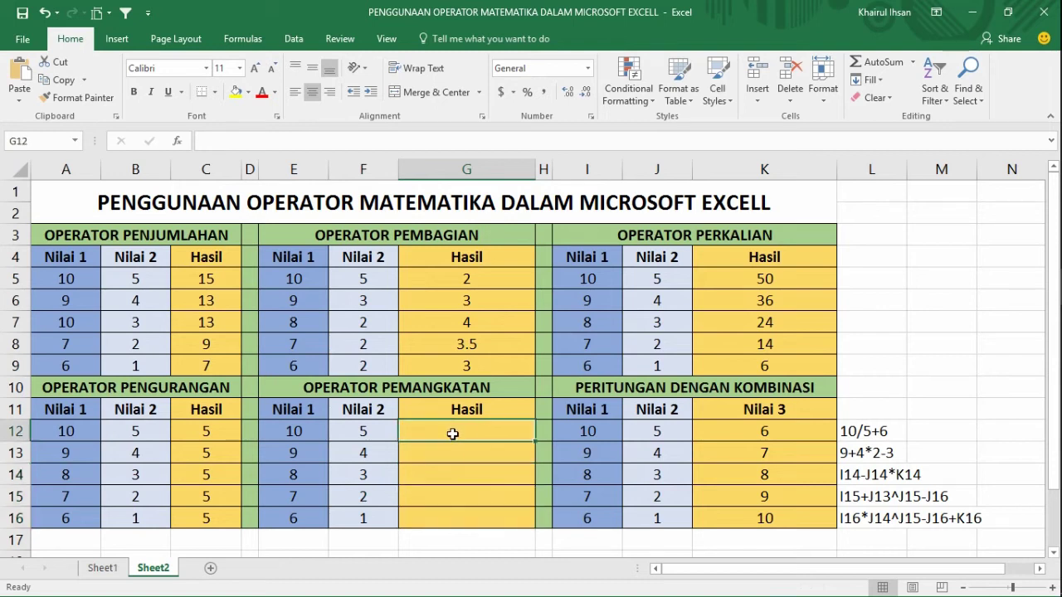
double_click(453, 434)
text(=10)
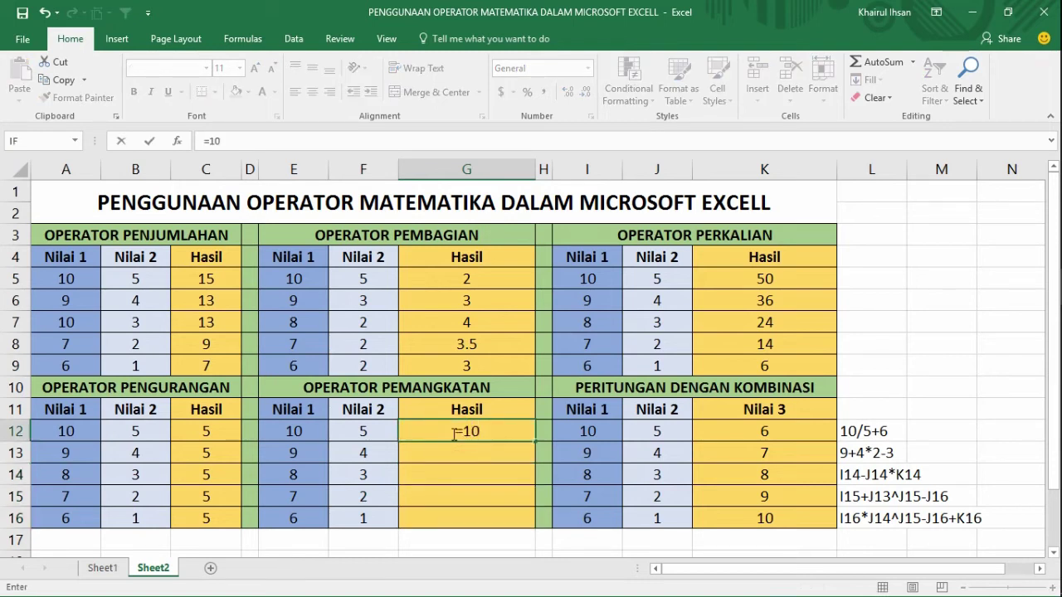
text(^)
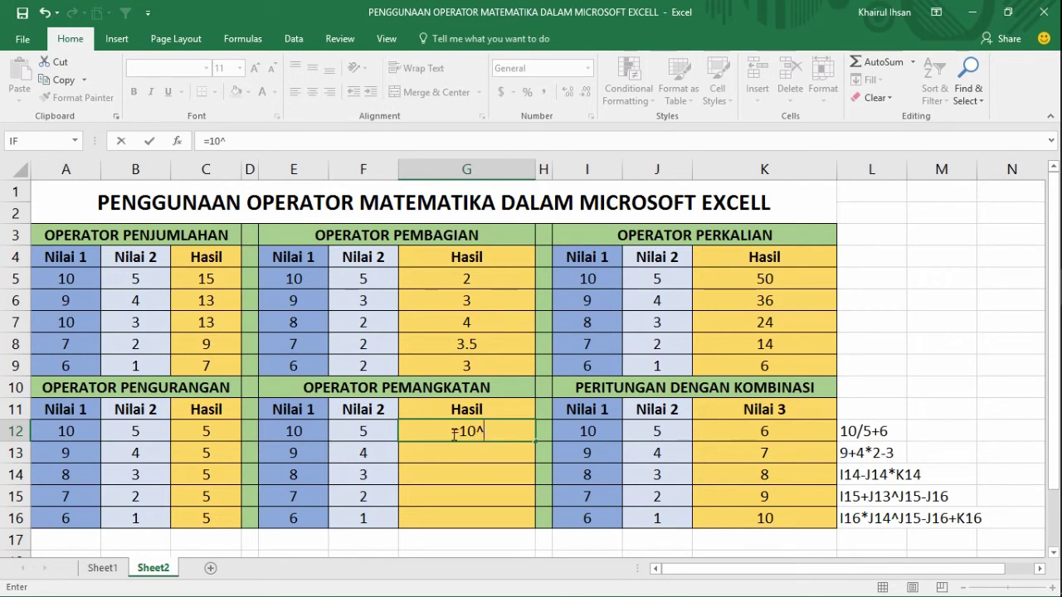
text(5)
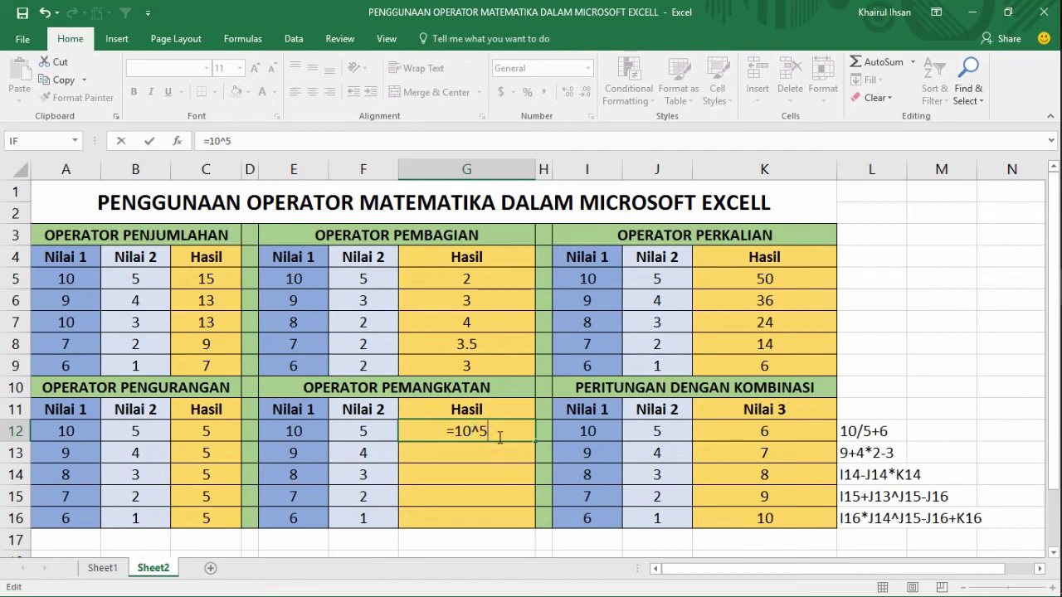
key(Return)
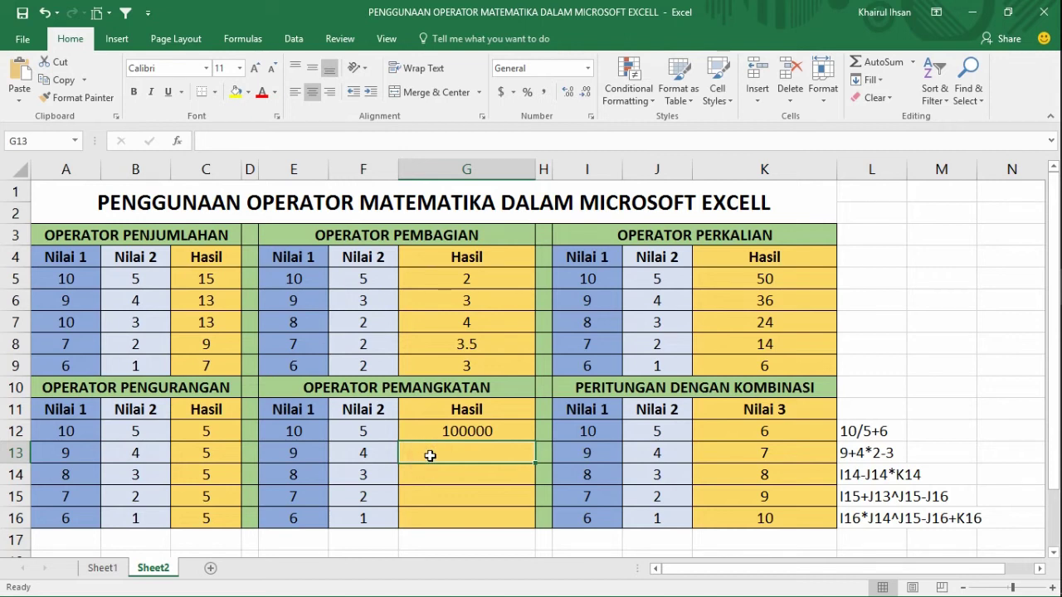
- Calculate the row 13 power by mixing a typed number and a cell reference, entering =9^F13 in G13
text(=)
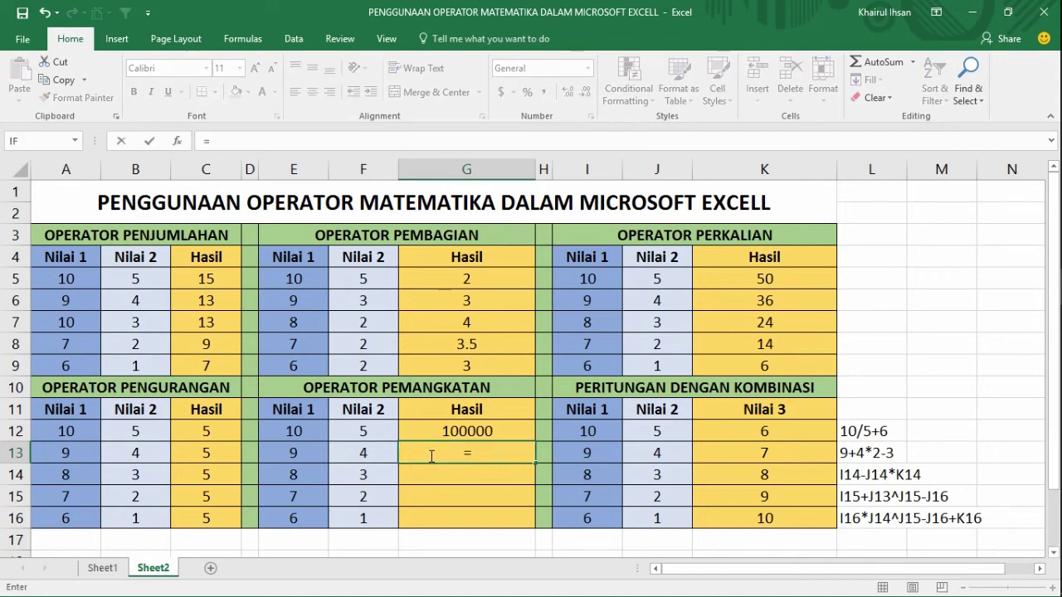
click(319, 453)
key(BackSpace)
key(BackSpace)
key(BackSpace)
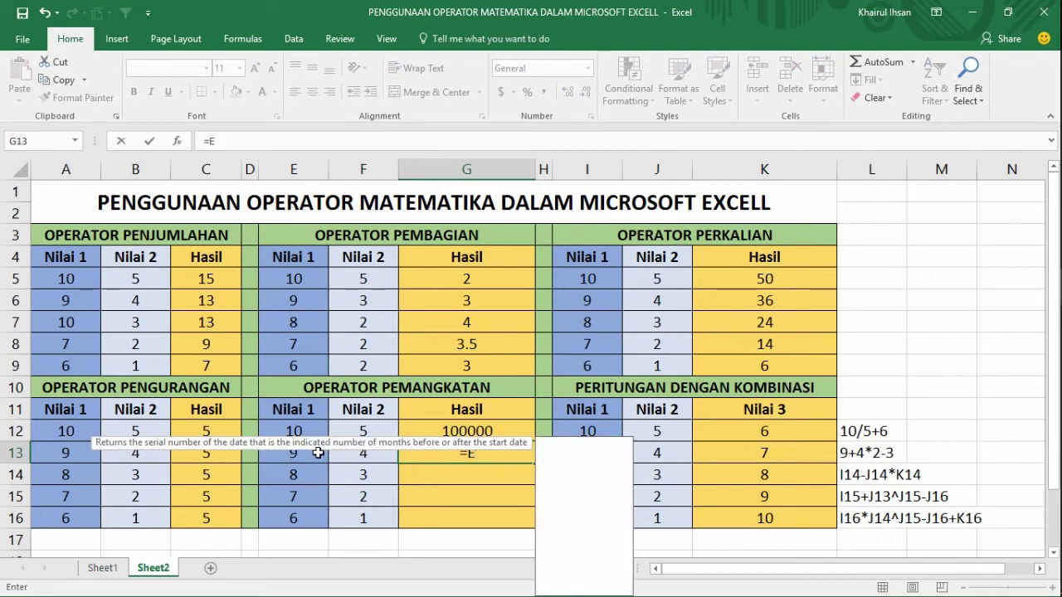
text(9)
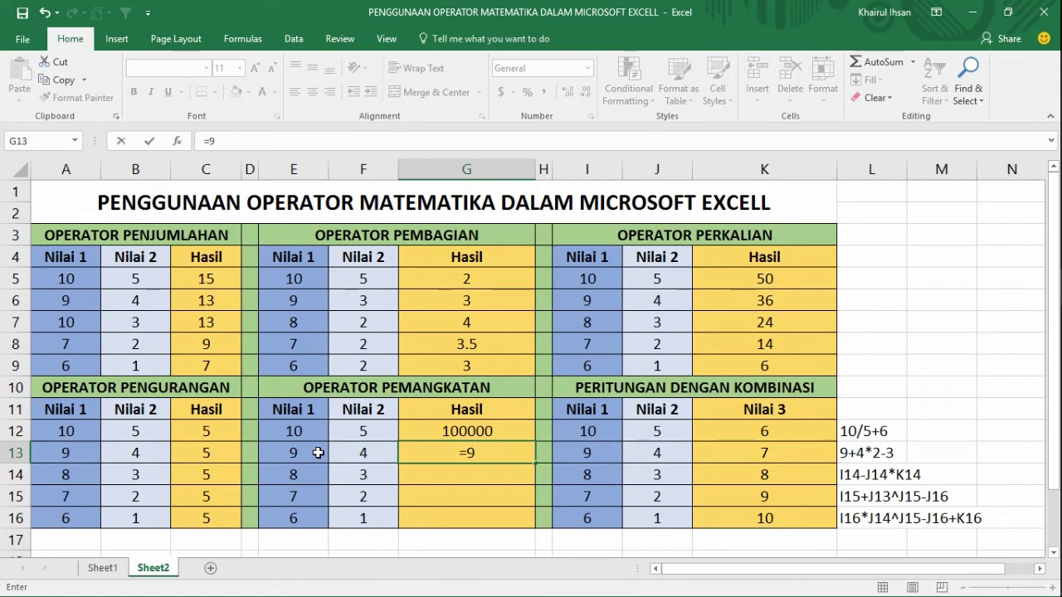
text(^)
click(363, 456)
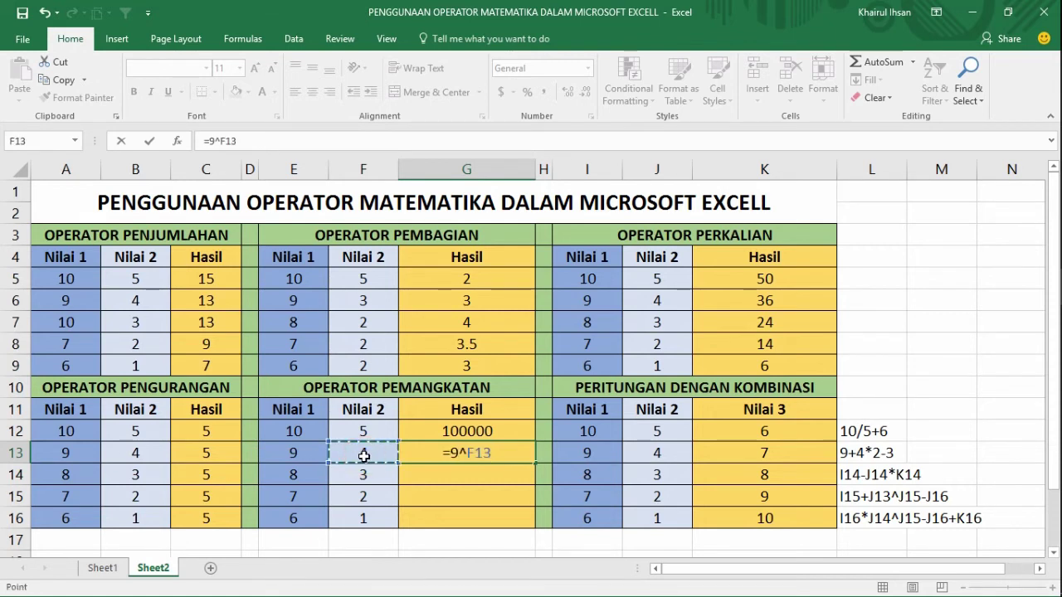
key(Return)
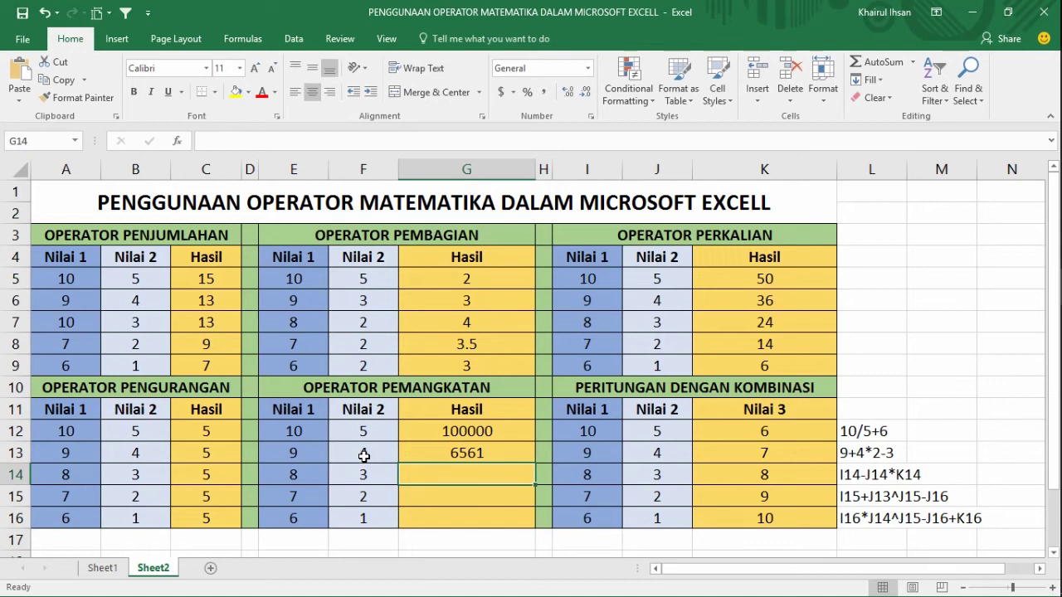
- Raise the row 14 Nilai 1 to its Nilai 2 through cell references by entering =E14^F14 in G14
click(455, 473)
text(=)
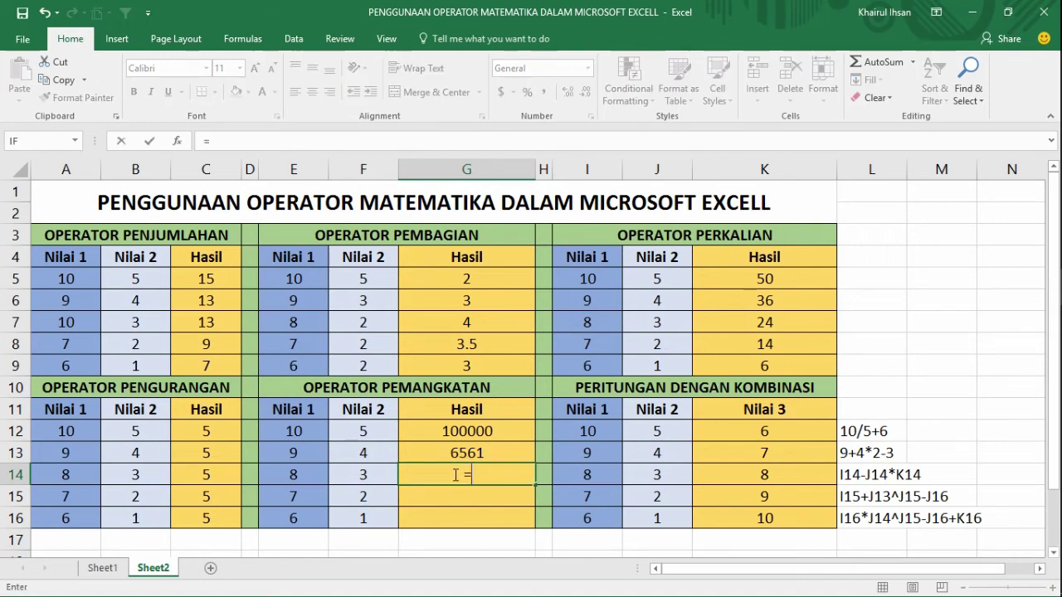
click(312, 477)
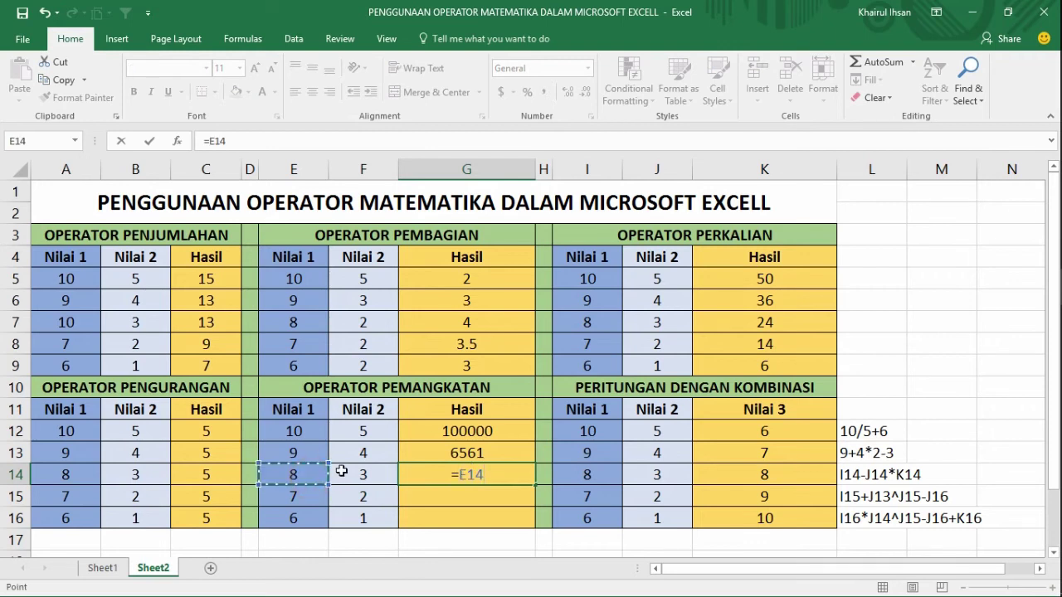
text(^)
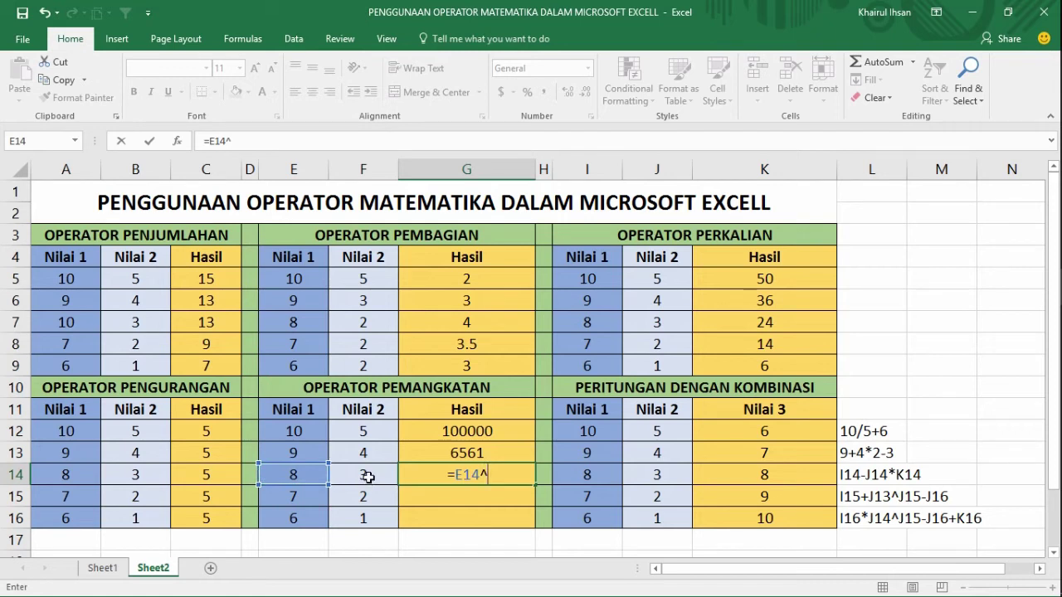
click(368, 478)
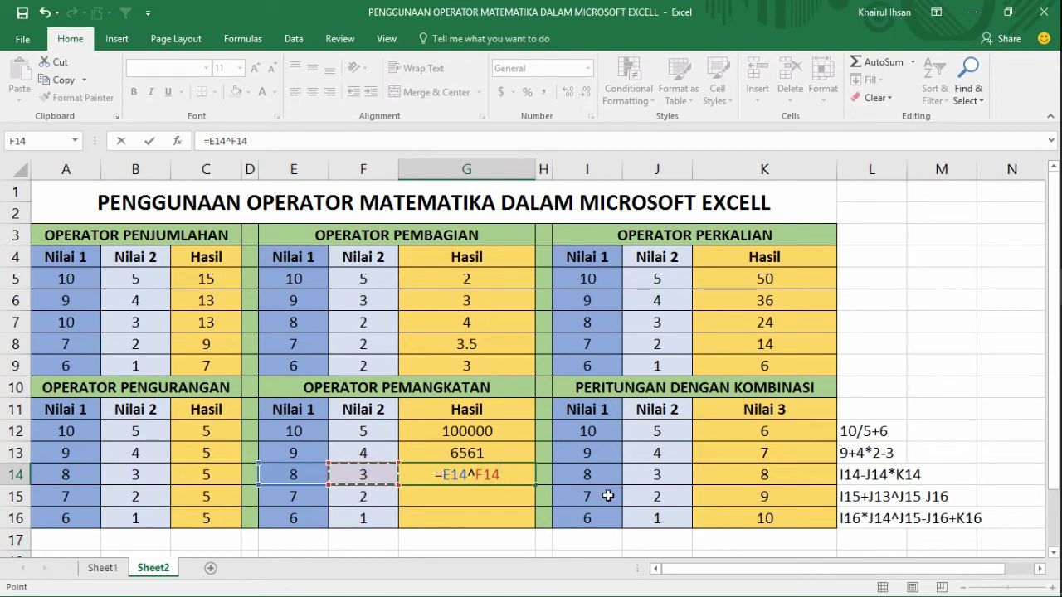
key(Return)
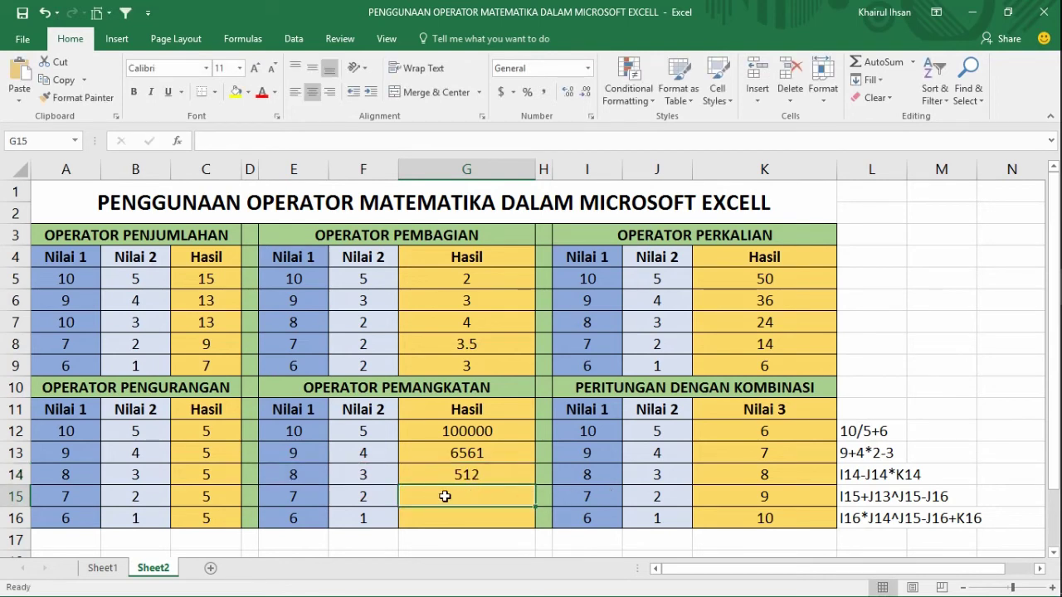
- Calculate the row 15 power through cell references by entering =E15^F15 in G15
text(=)
click(305, 495)
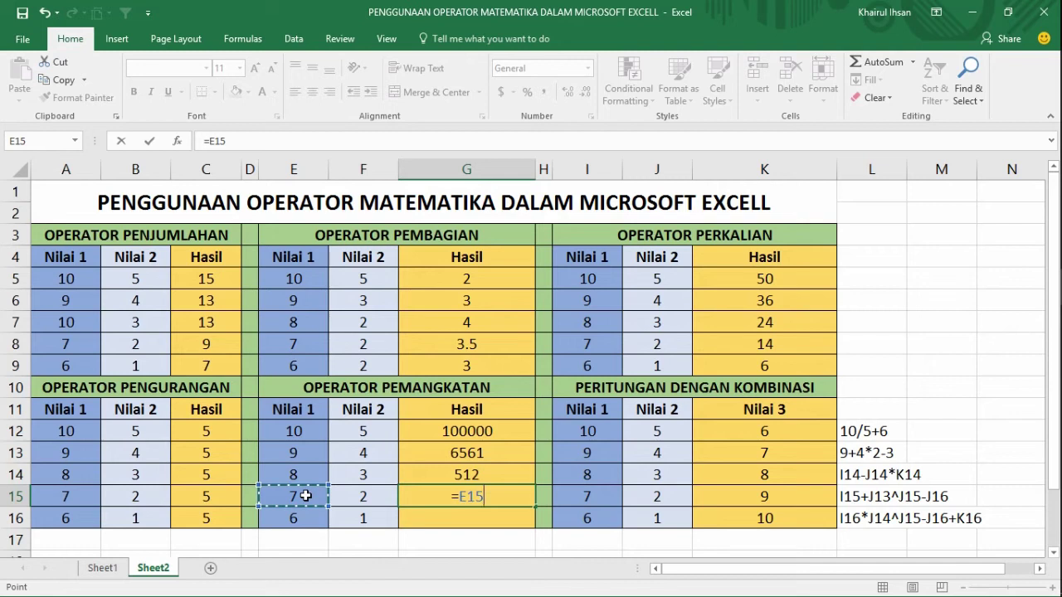
text(^)
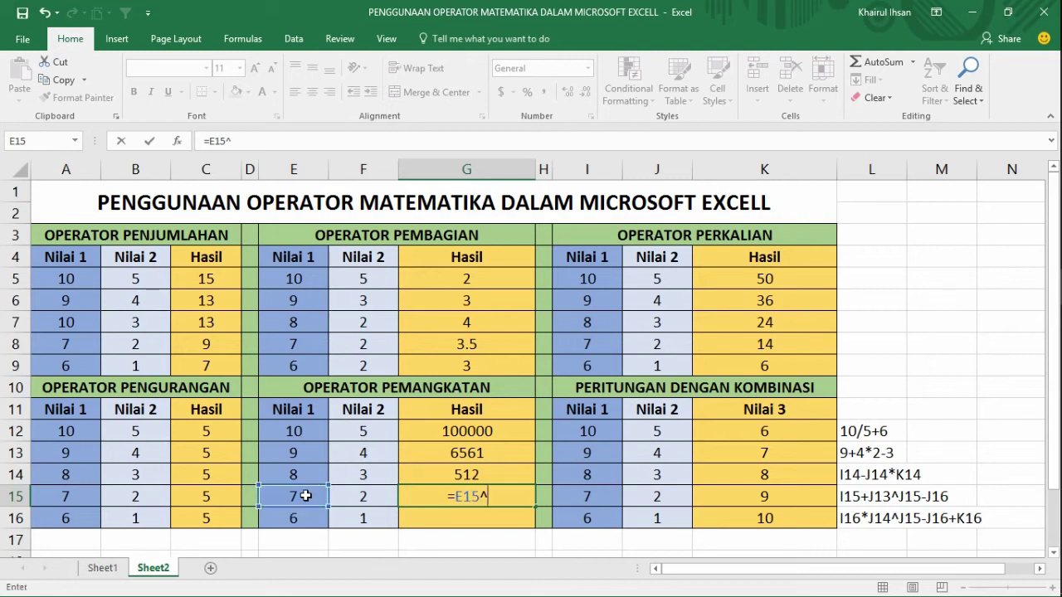
click(362, 498)
key(Return)
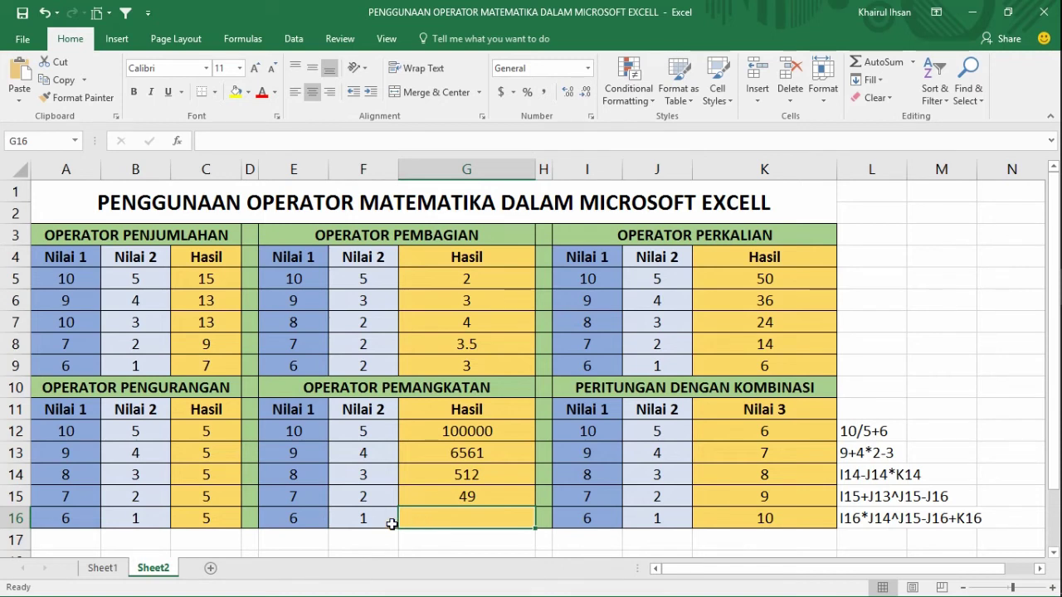
- Complete the power table by entering the cell-reference formula =E16^F16 in G16
text(=)
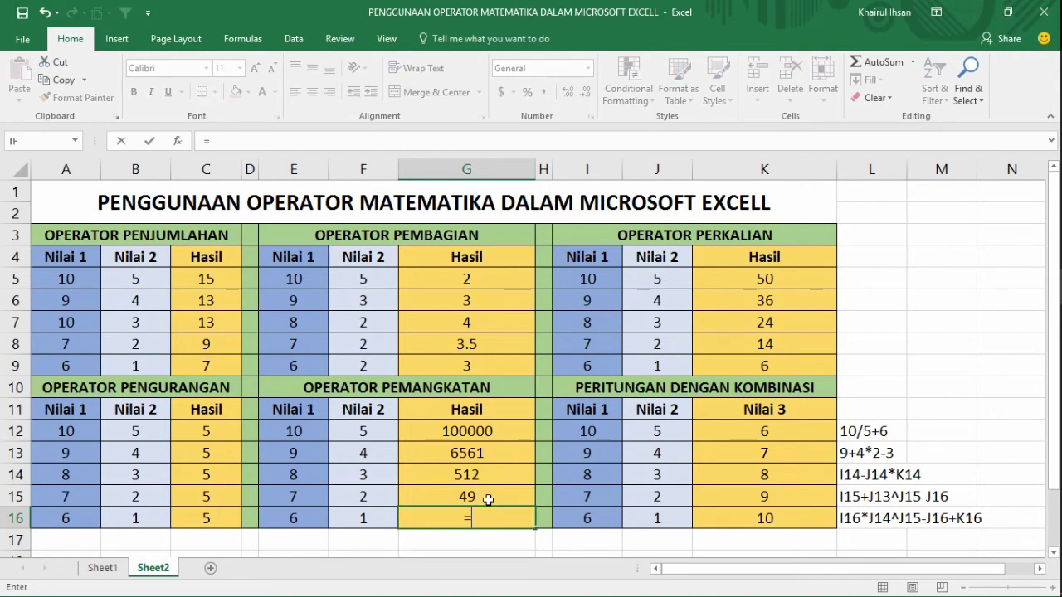
click(287, 521)
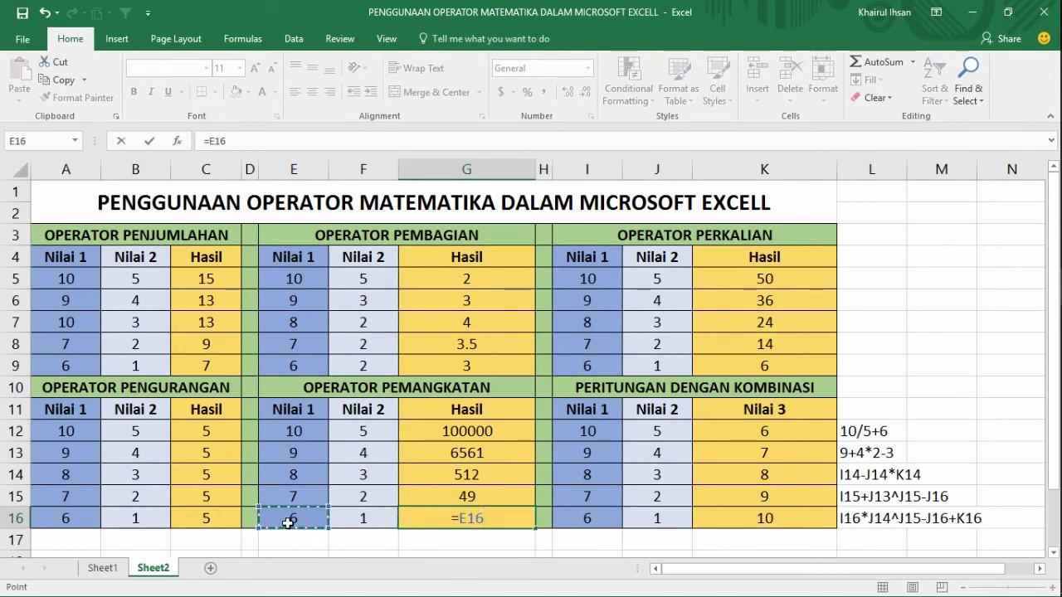
text(^)
drag(287, 521, 321, 523)
key(BackSpace)
key(BackSpace)
key(BackSpace)
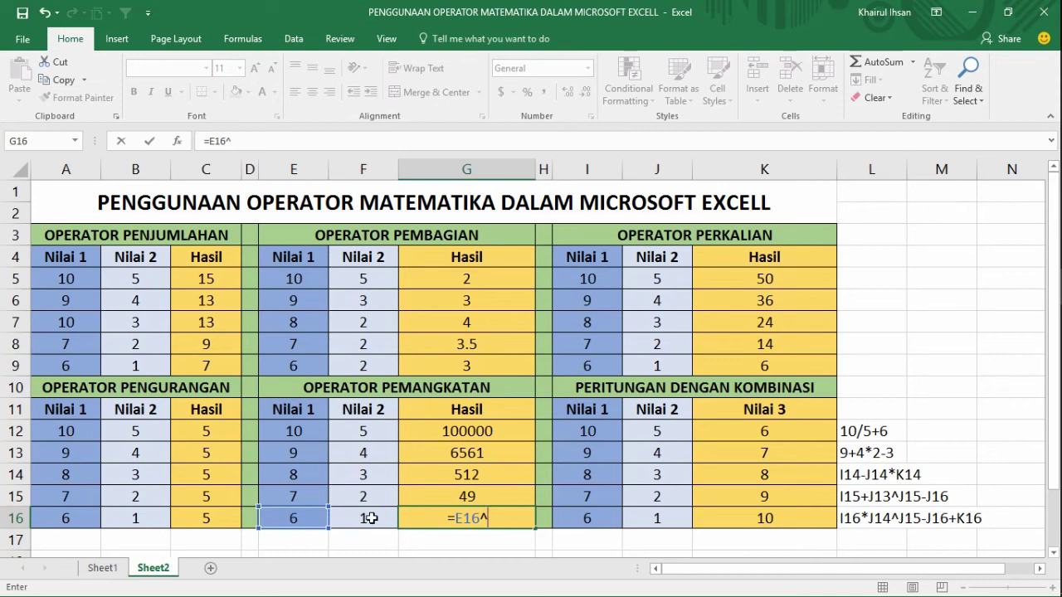
click(371, 518)
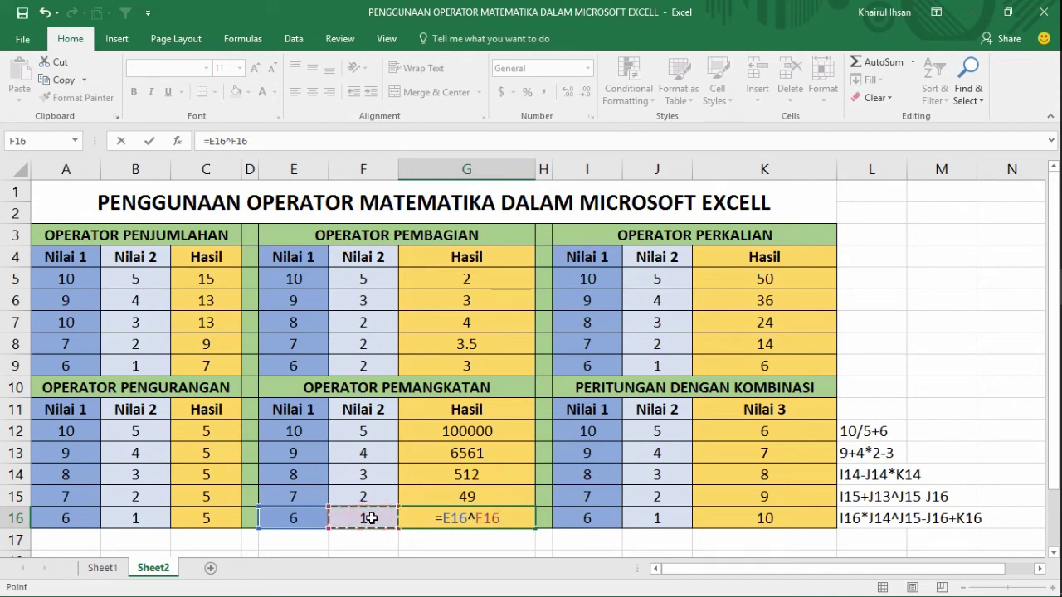
key(Return)
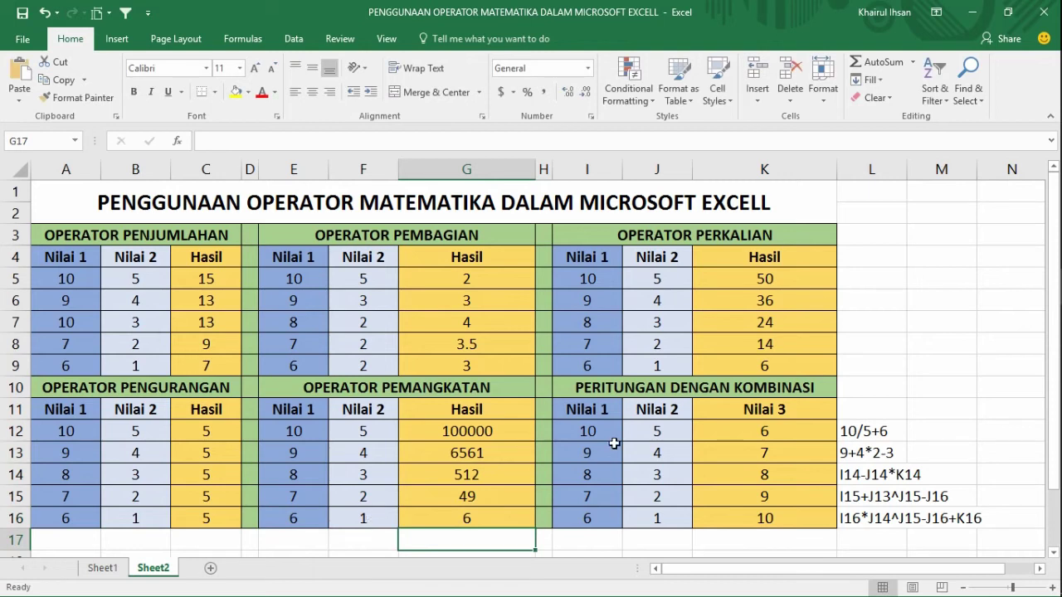
- Examine the Nilai 1, Nilai 2 and Nilai 3 columns of the PERITUNGAN DENGAN KOMBINASI table and the expressions listed beside it
drag(744, 425, 738, 507)
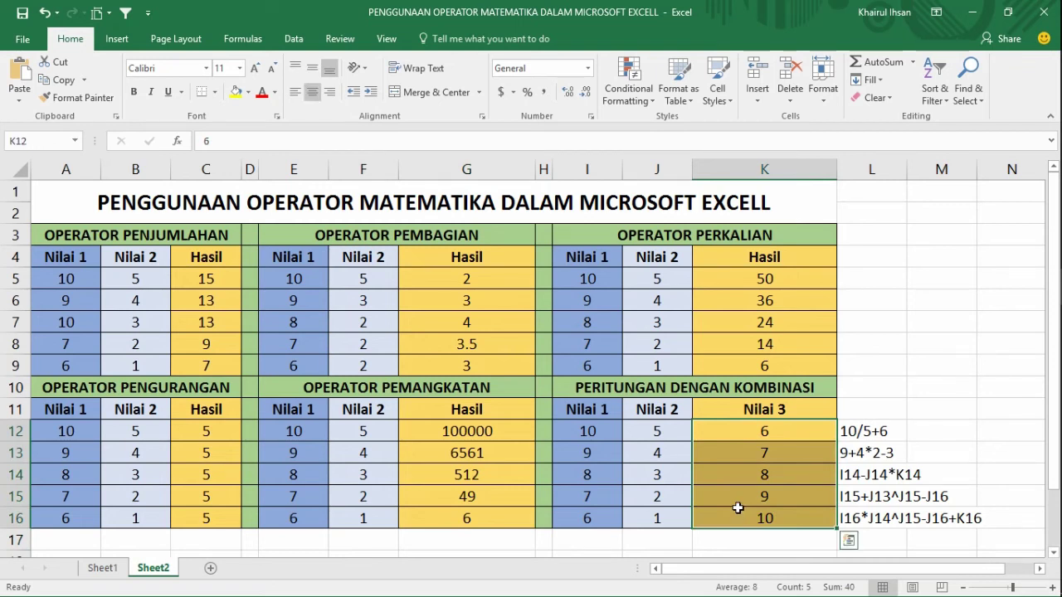
click(995, 435)
drag(798, 570, 858, 569)
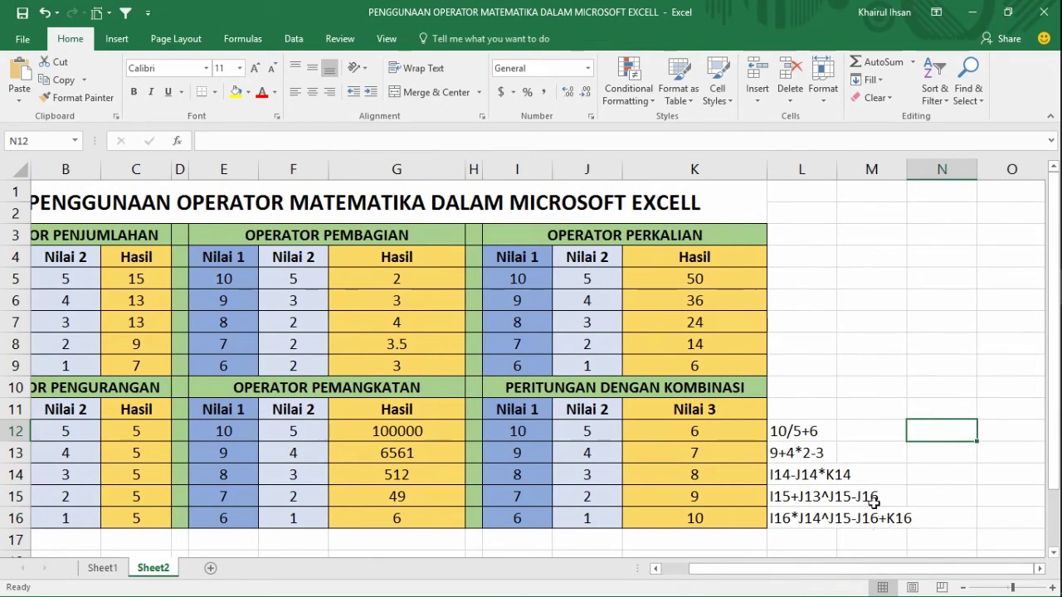
click(515, 409)
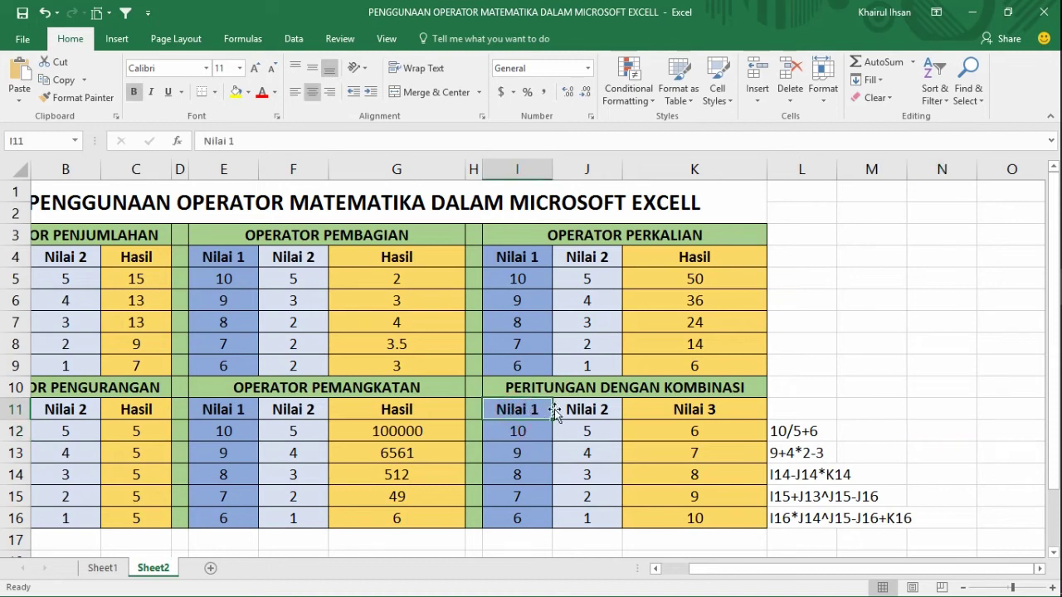
click(544, 409)
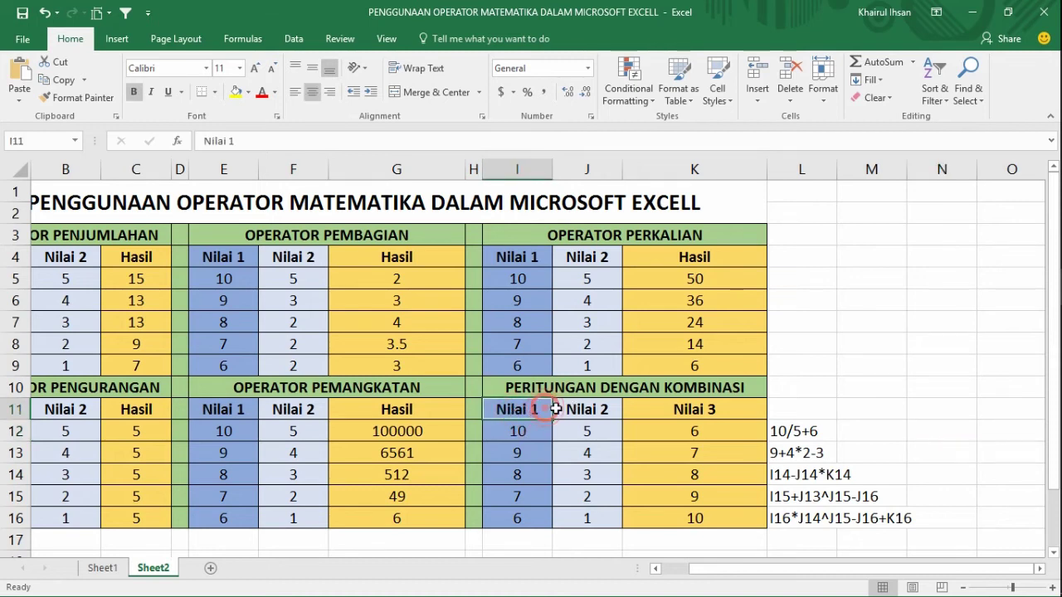
click(684, 406)
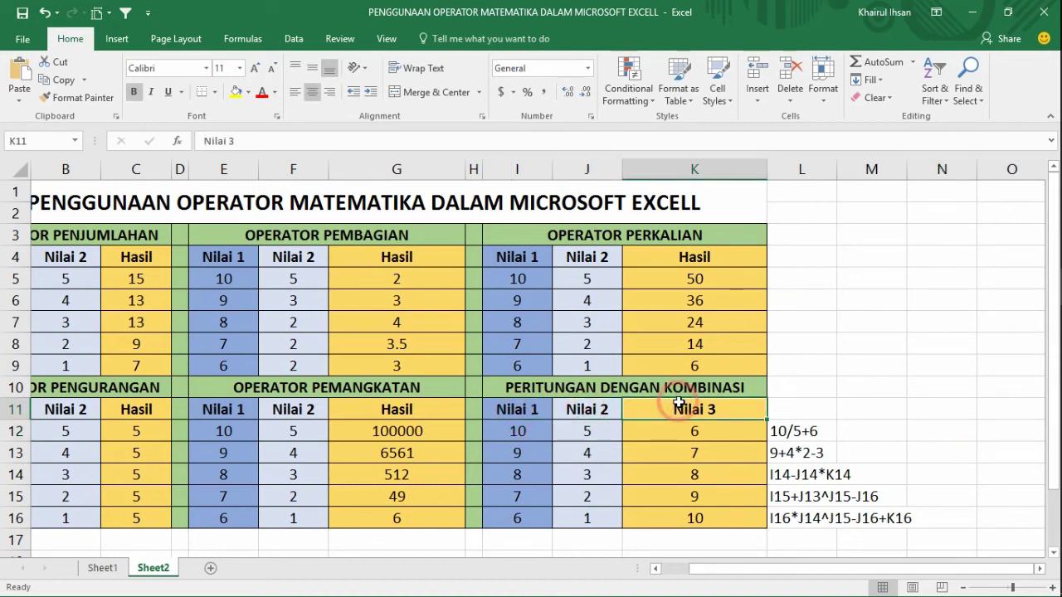
click(516, 417)
drag(516, 431, 519, 513)
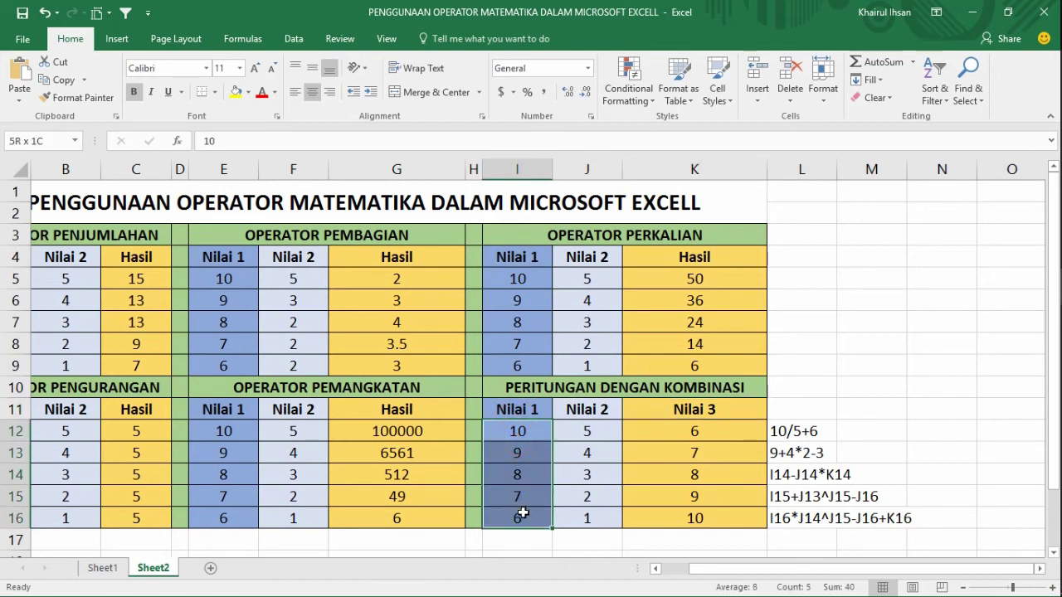
drag(583, 433, 585, 516)
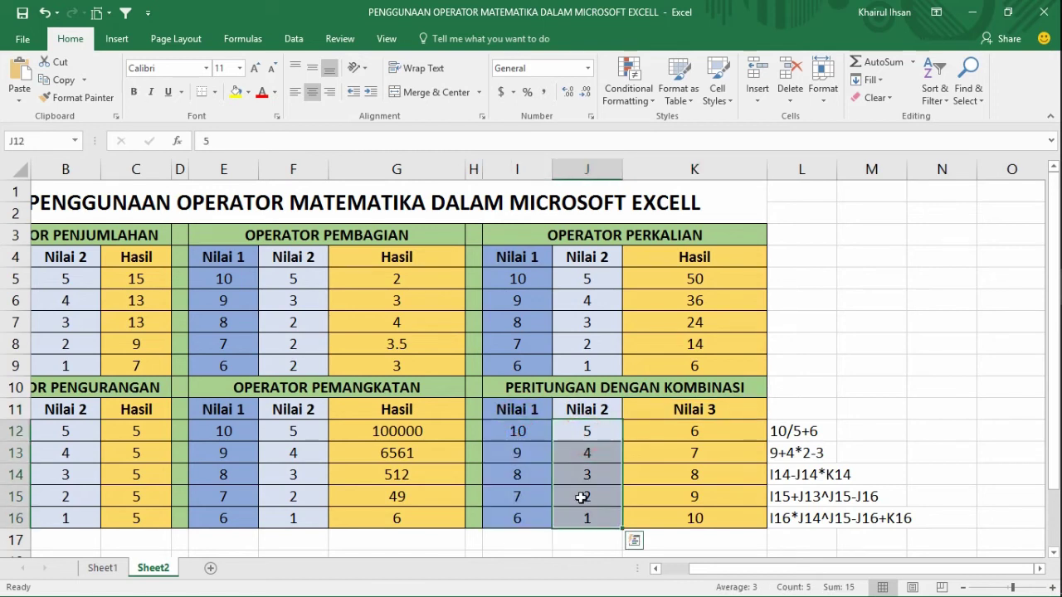
click(514, 452)
click(518, 477)
click(519, 498)
click(518, 515)
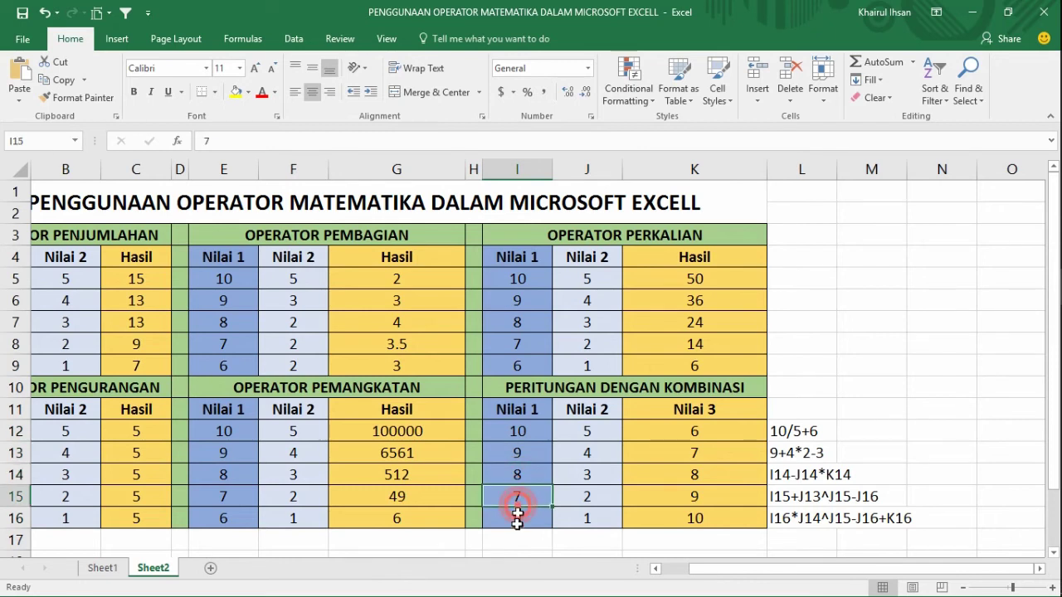
click(517, 532)
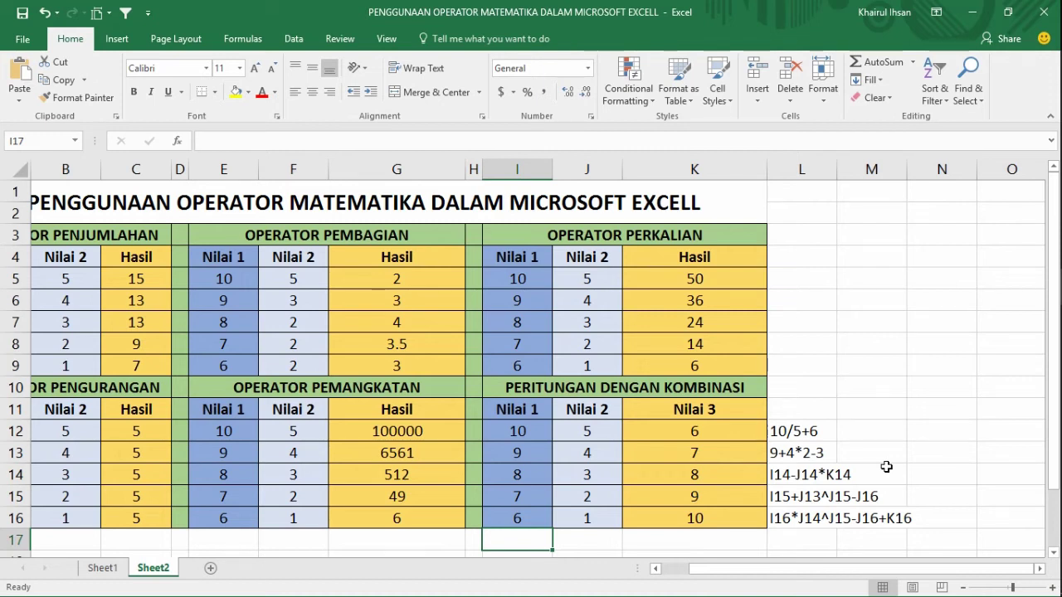
- Calculate the first combined expression beside the PERITUNGAN DENGAN KOMBINASI table by entering =10/5+6 in N12
click(932, 433)
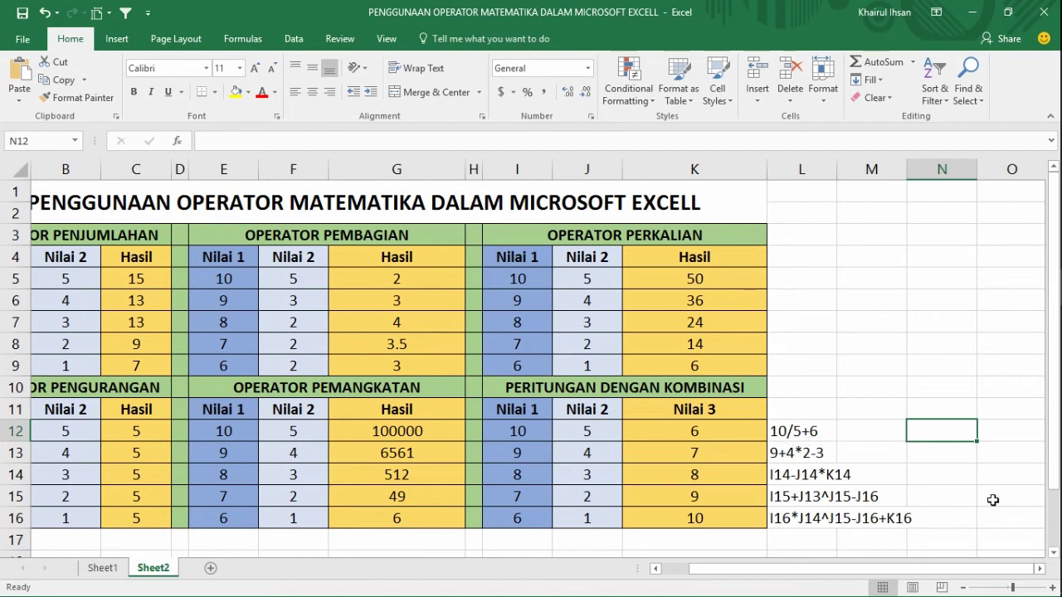
text(=)
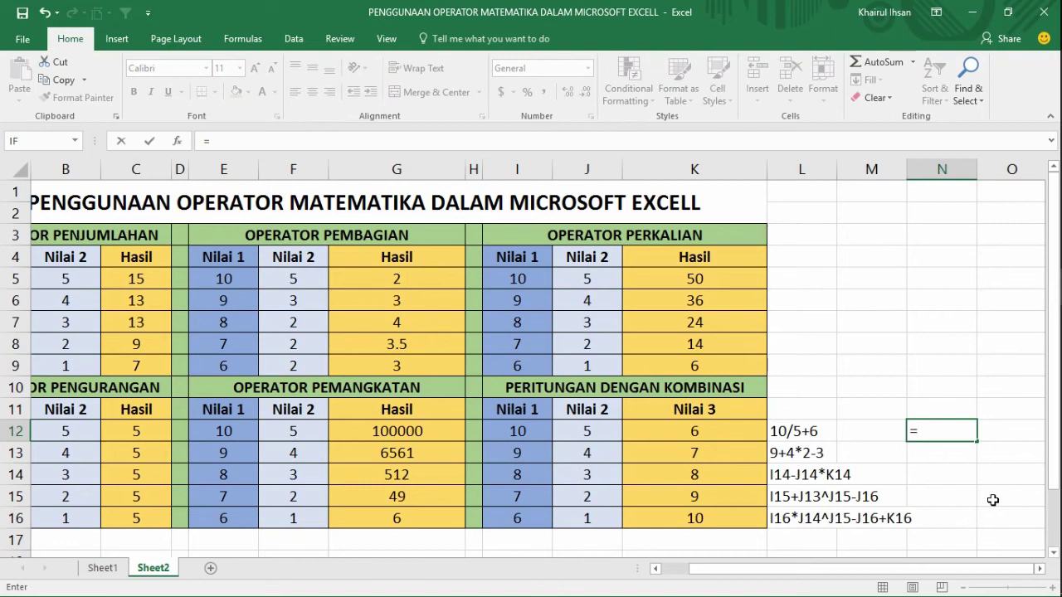
text(10/5+6)
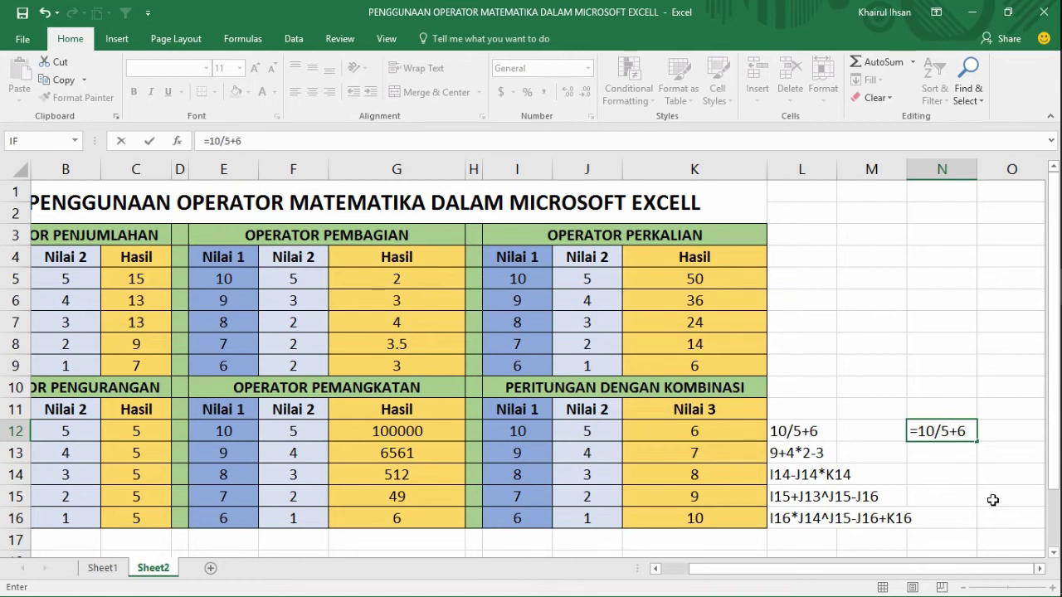
key(Left)
key(Left)
key(F2)
double_click(953, 430)
key(Return)
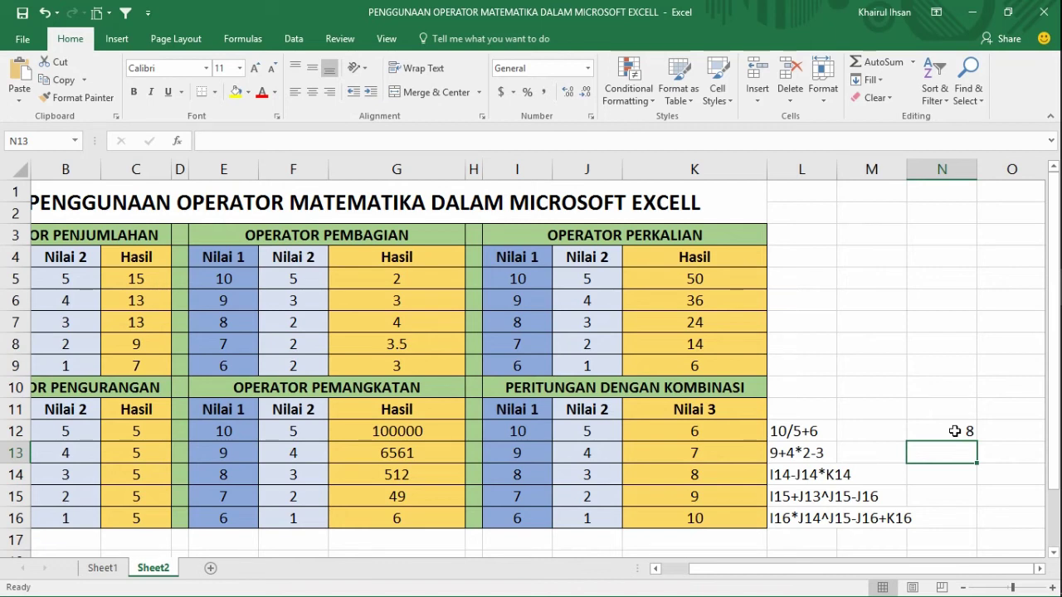
- Calculate the row 13 combination with typed numbers by entering =9+4*2-3 in N13
text(=9)
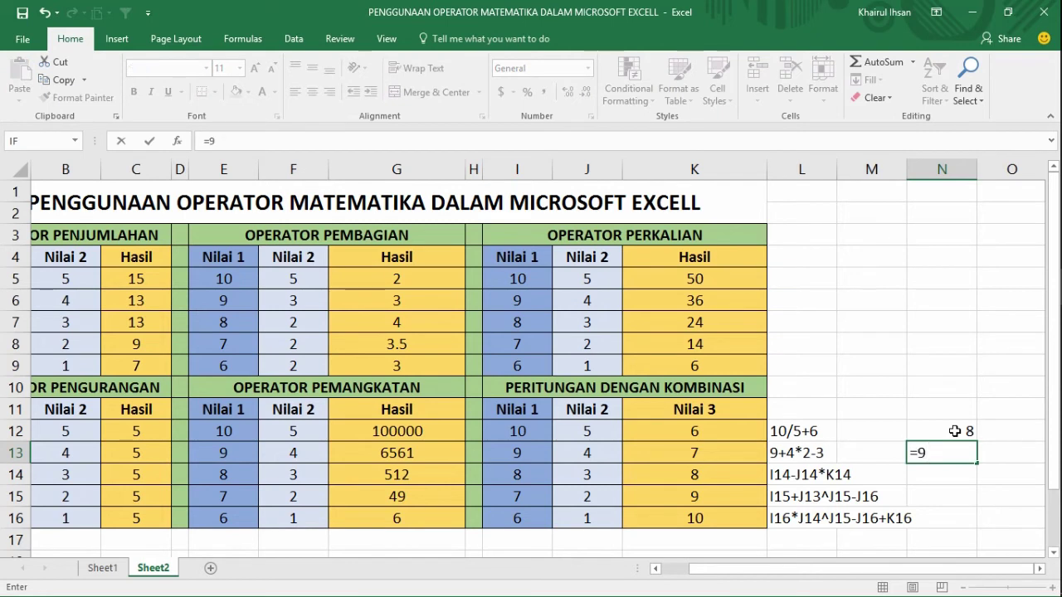
text(+4*2)
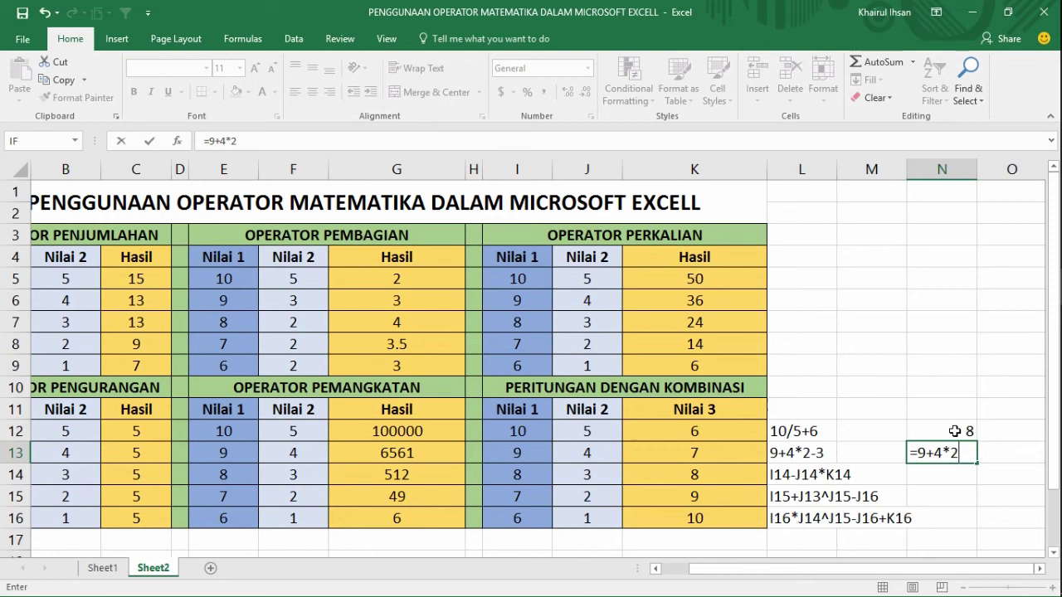
text(-3)
click(938, 456)
drag(938, 456, 952, 455)
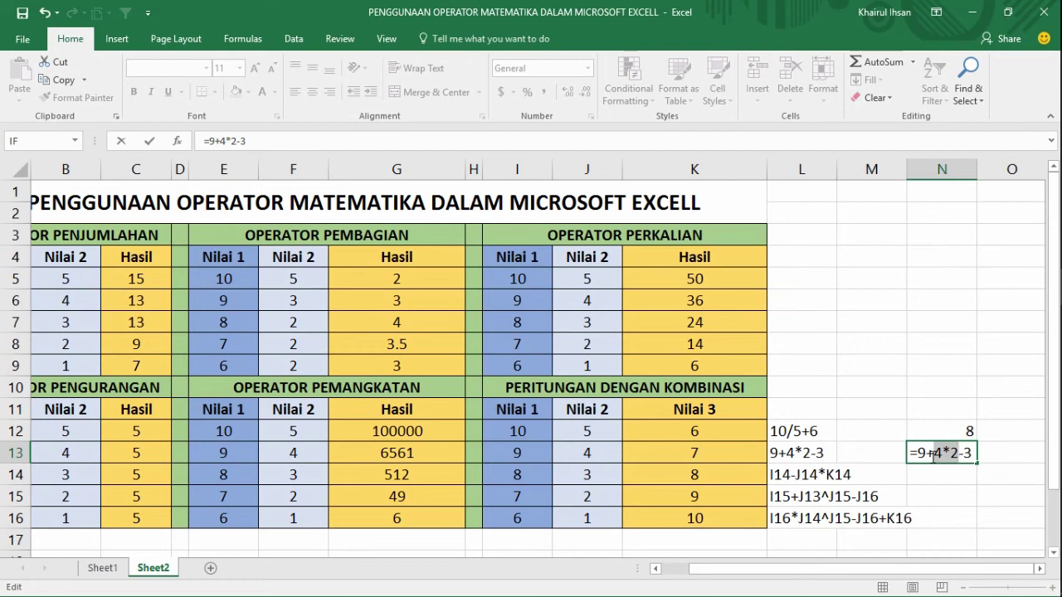
key(Return)
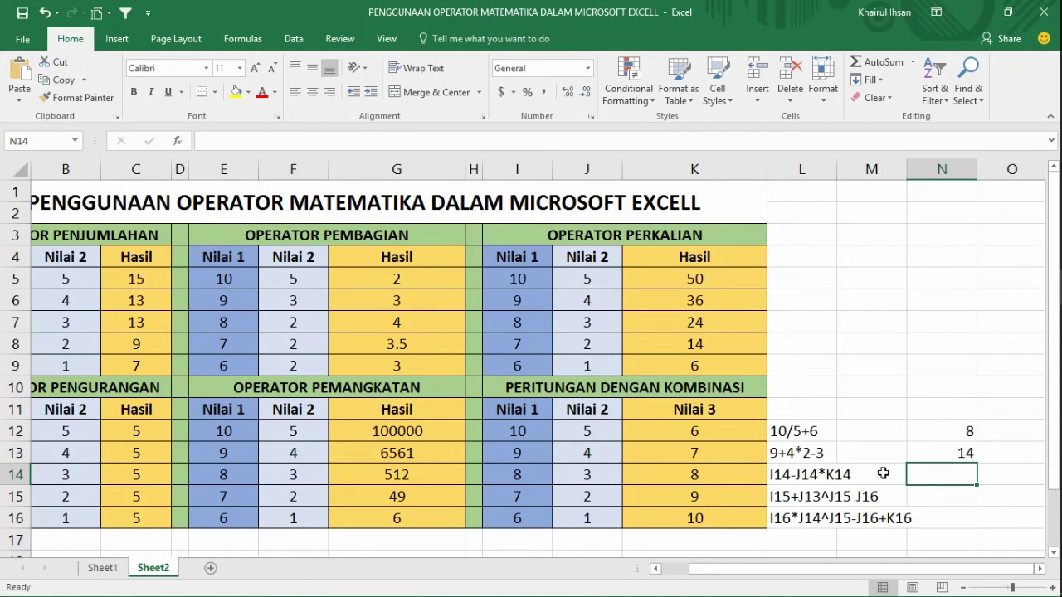
- Calculate the row 14 combination through cell references by entering =I14-J14*K14 in N14
text(=)
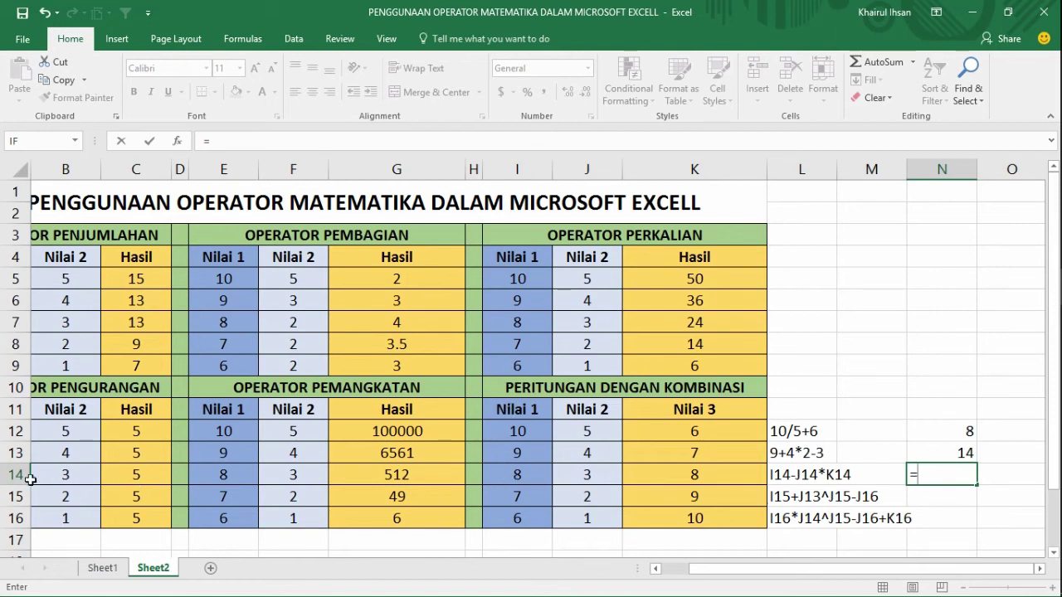
click(527, 475)
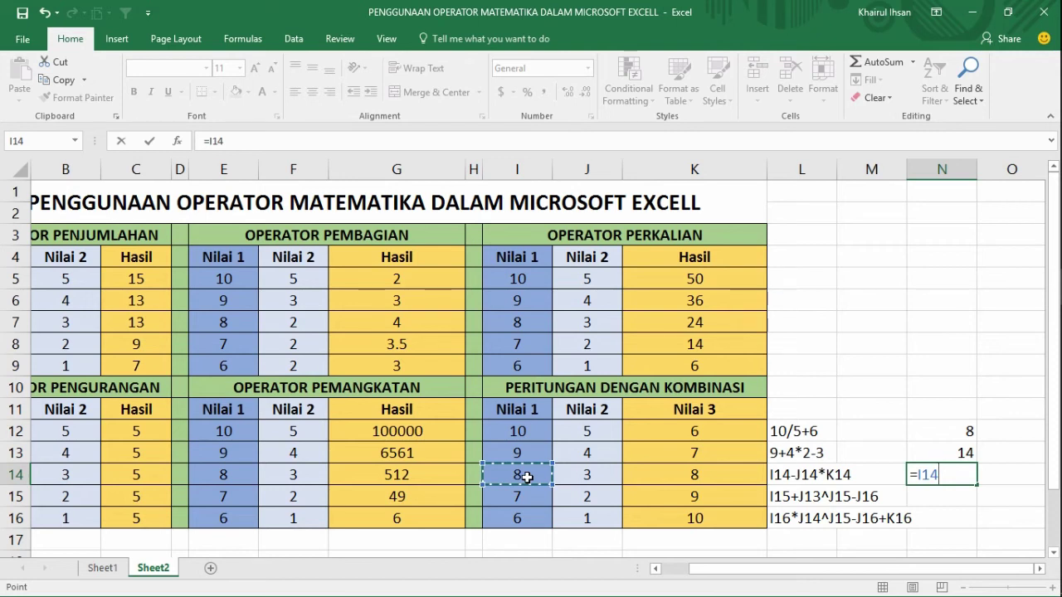
text(-)
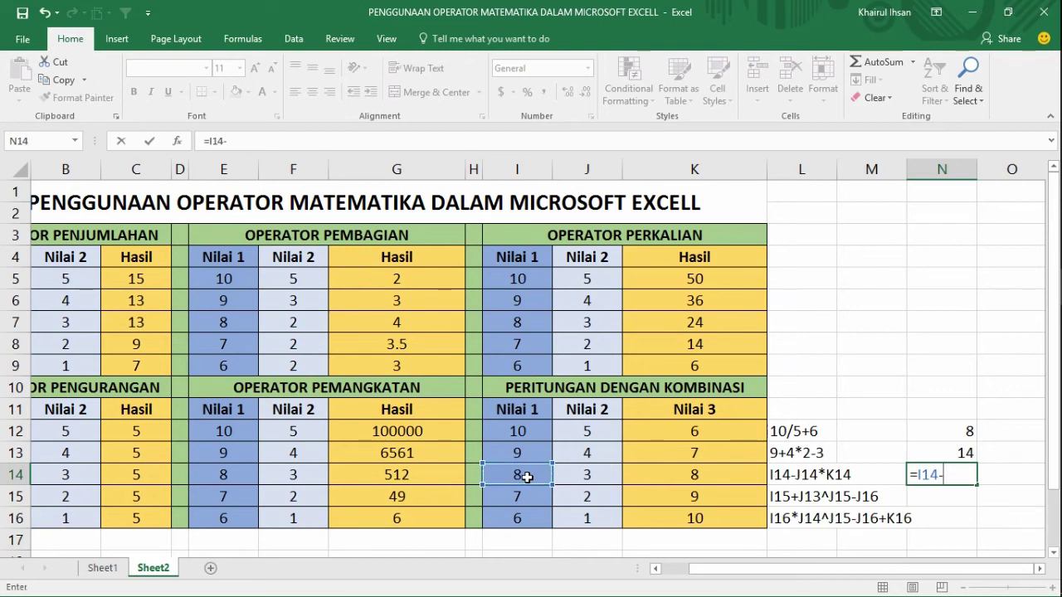
click(580, 476)
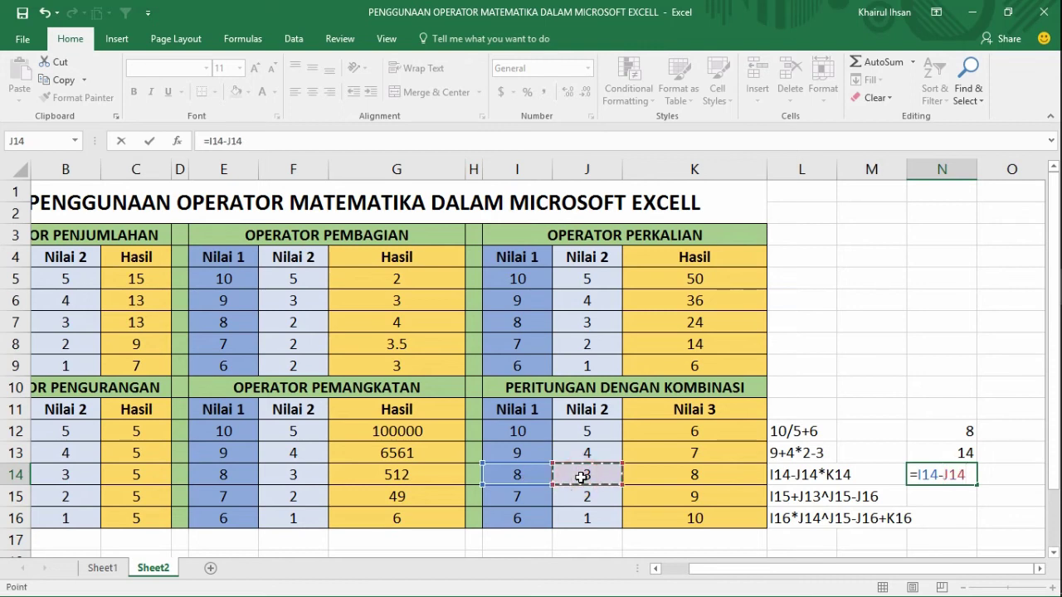
text(*)
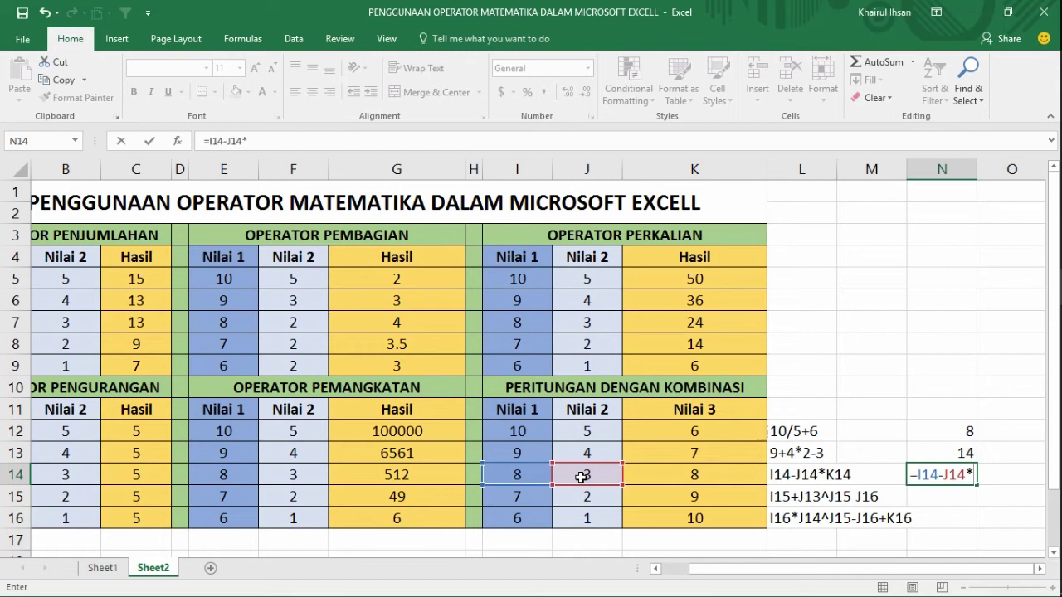
drag(654, 482, 663, 476)
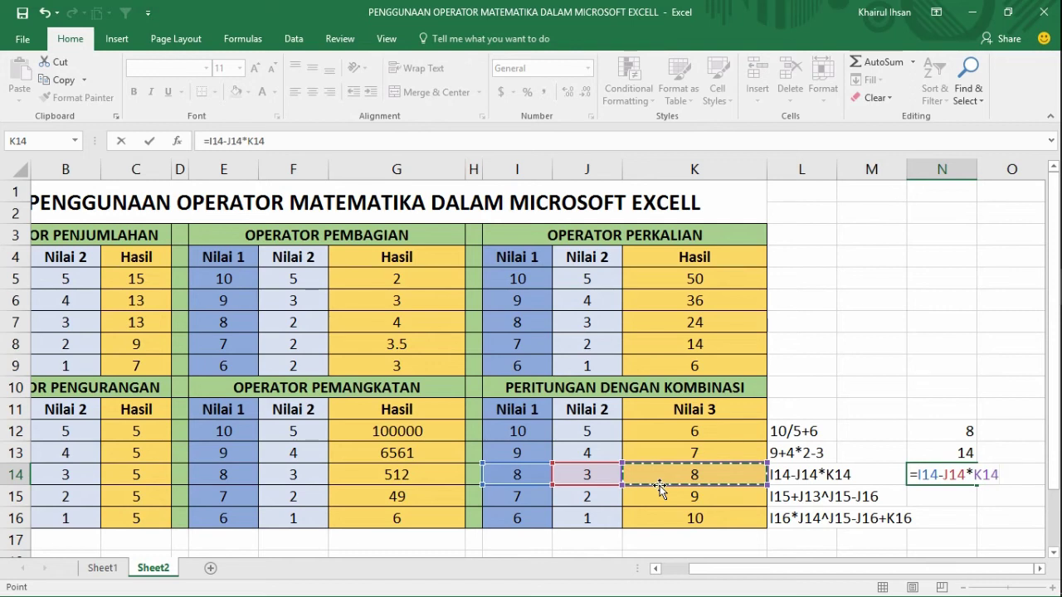
key(Return)
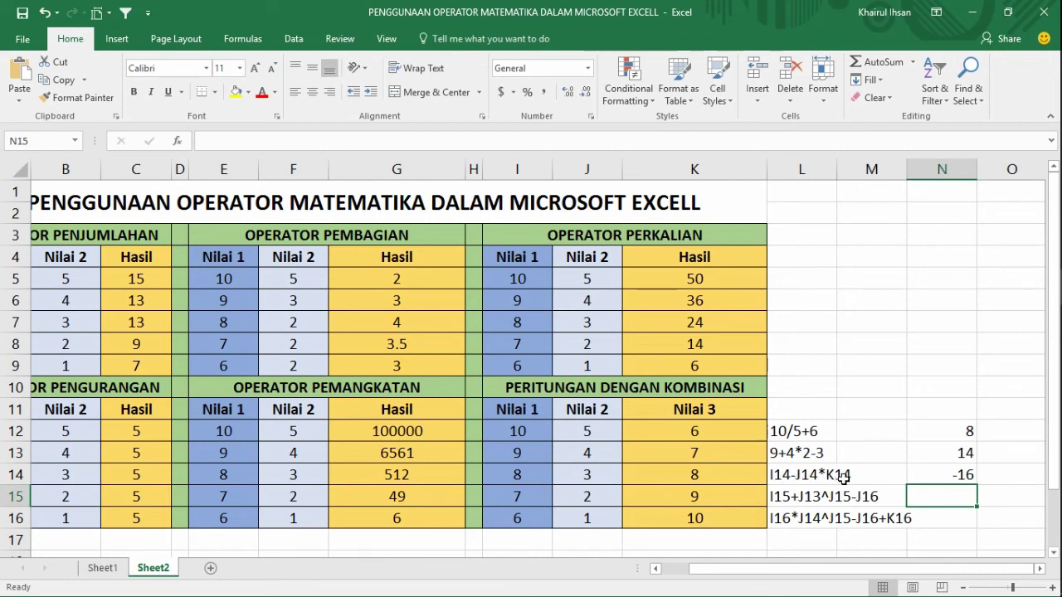
click(802, 475)
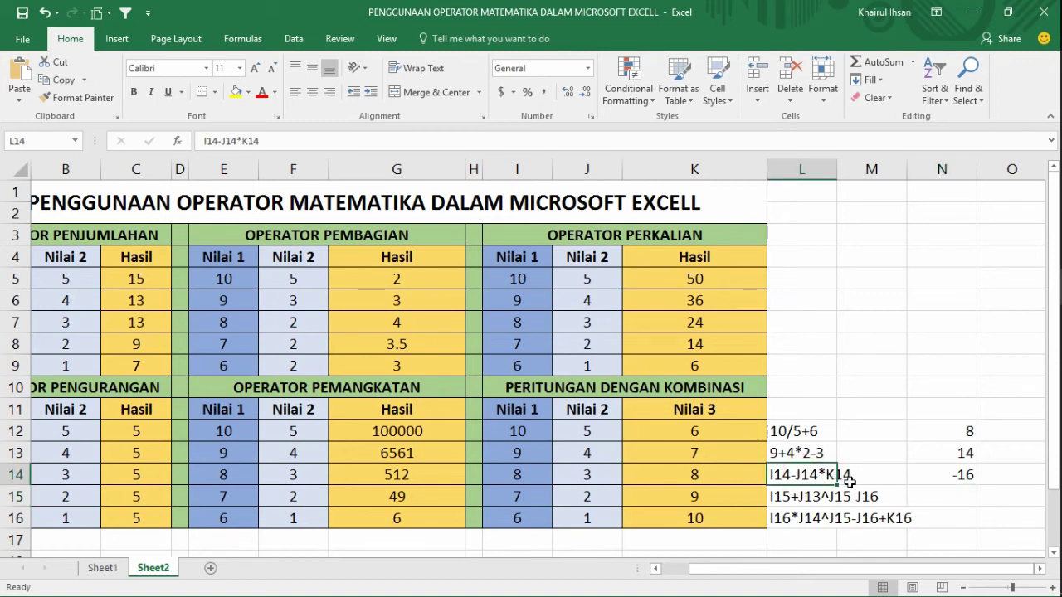
- Combine addition, power and subtraction through cell references by entering =I15+J13^J15-J16 in N15
click(965, 503)
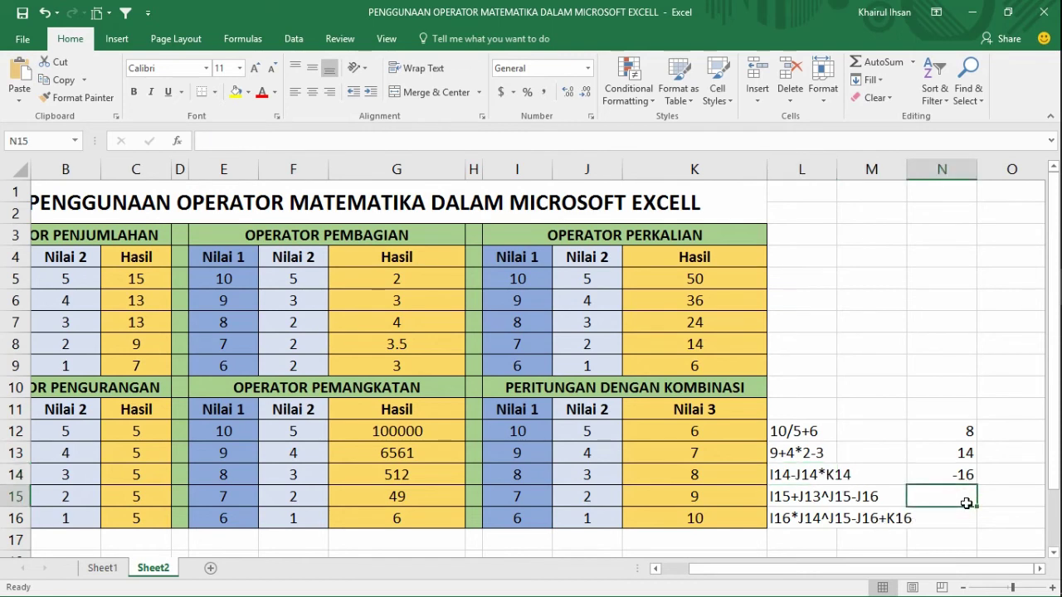
text(=)
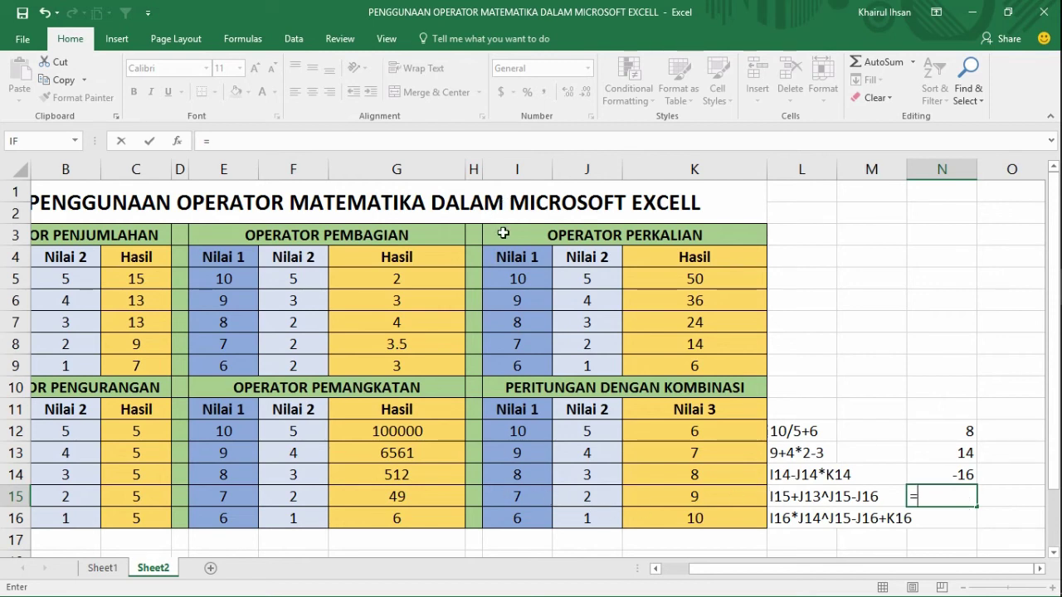
click(513, 494)
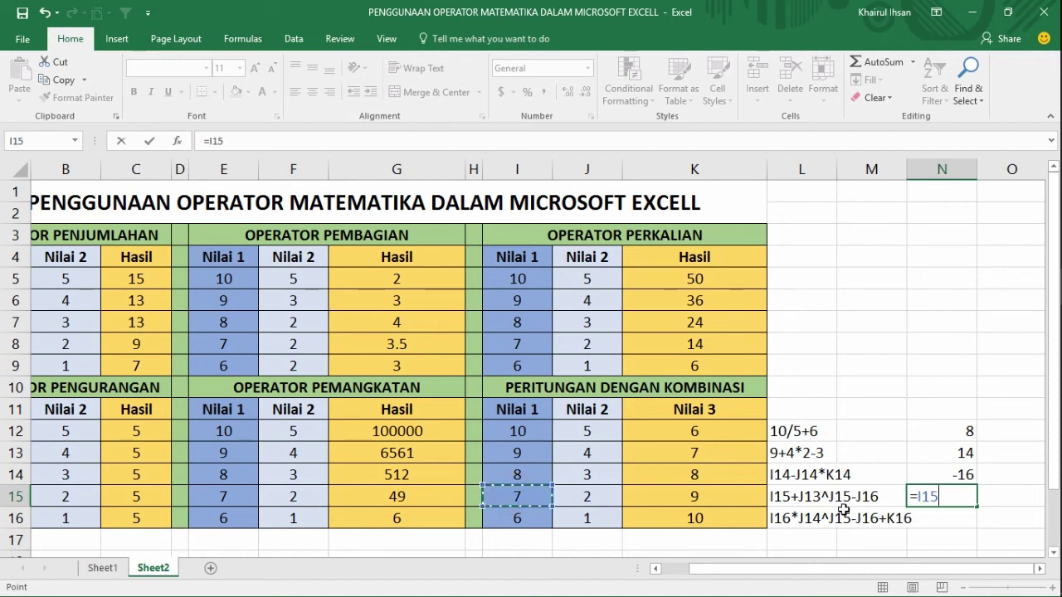
text(+)
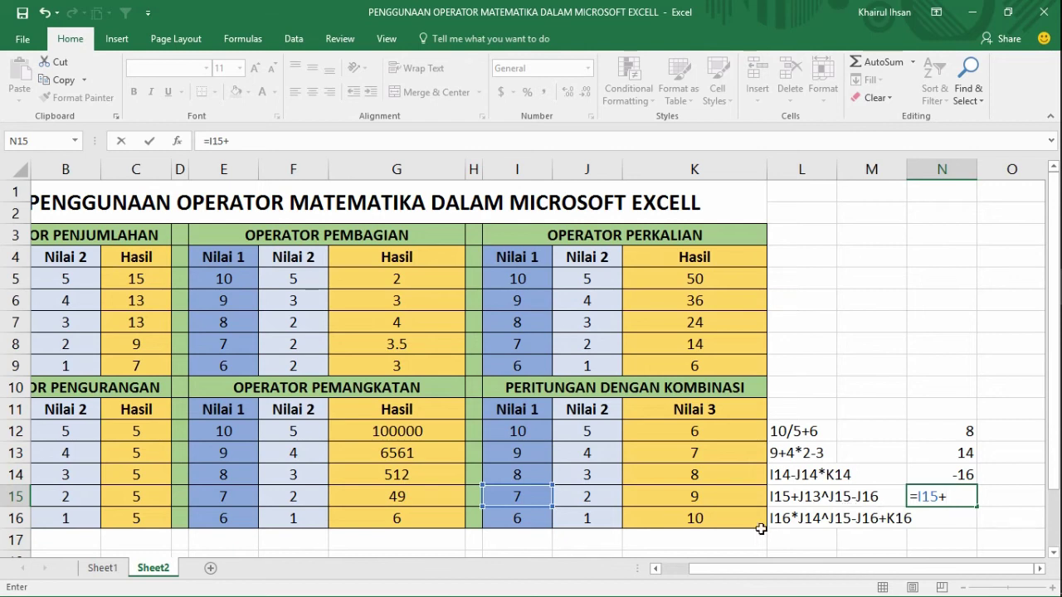
click(567, 452)
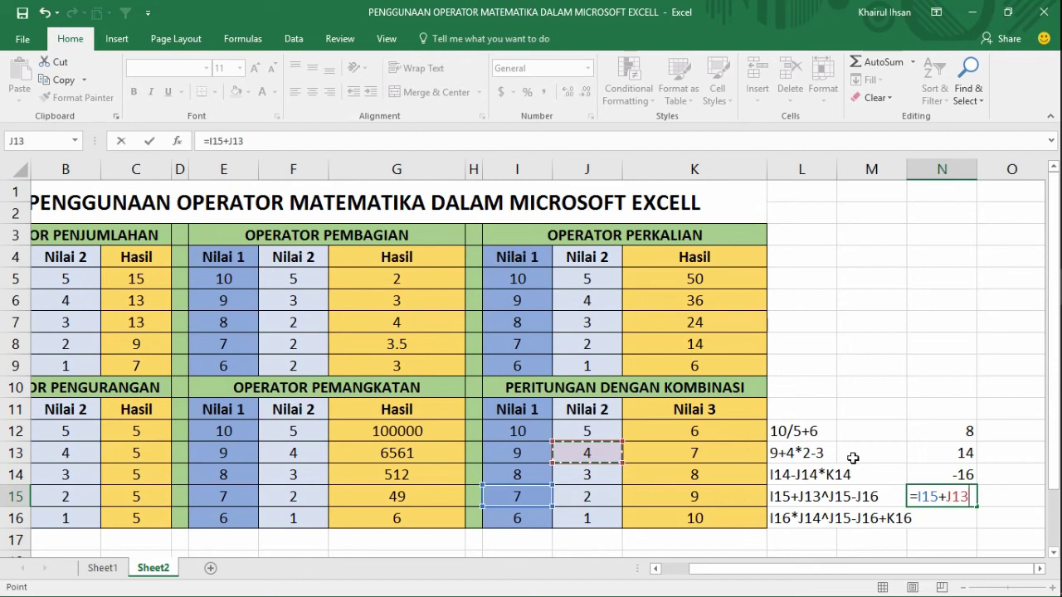
text(^)
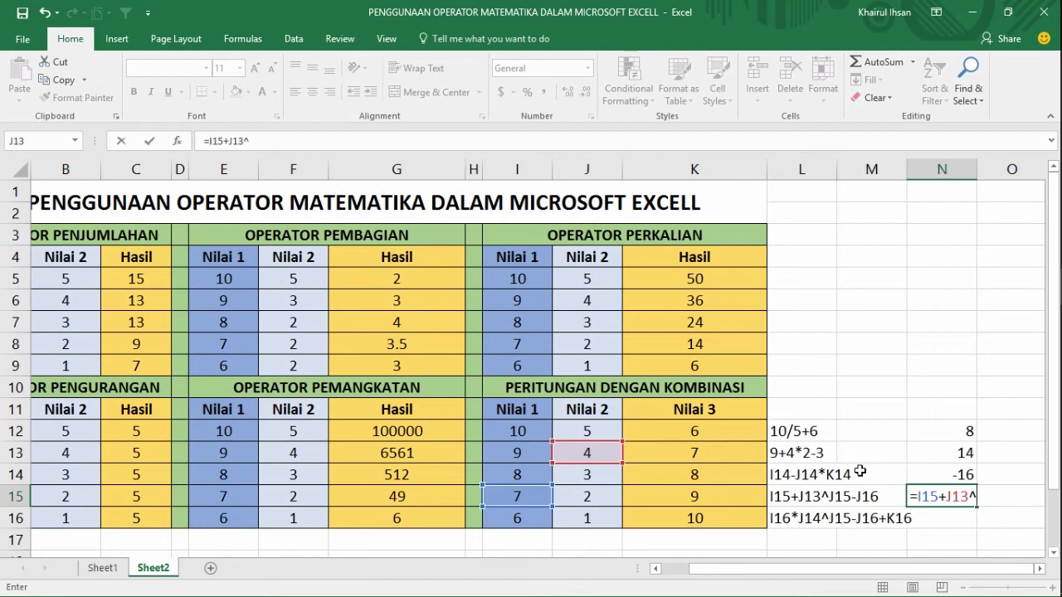
click(600, 498)
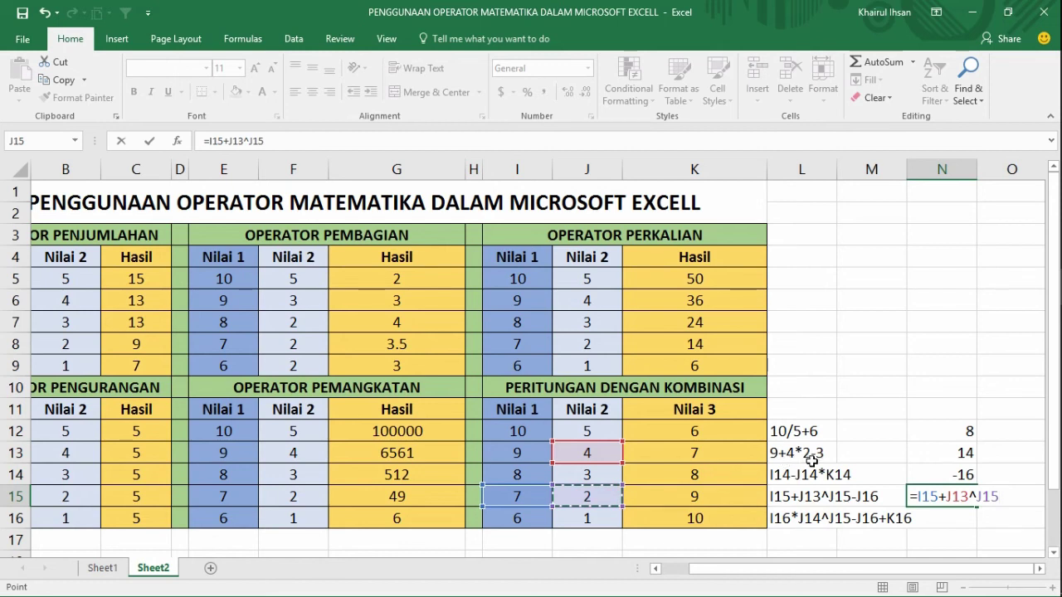
text(-)
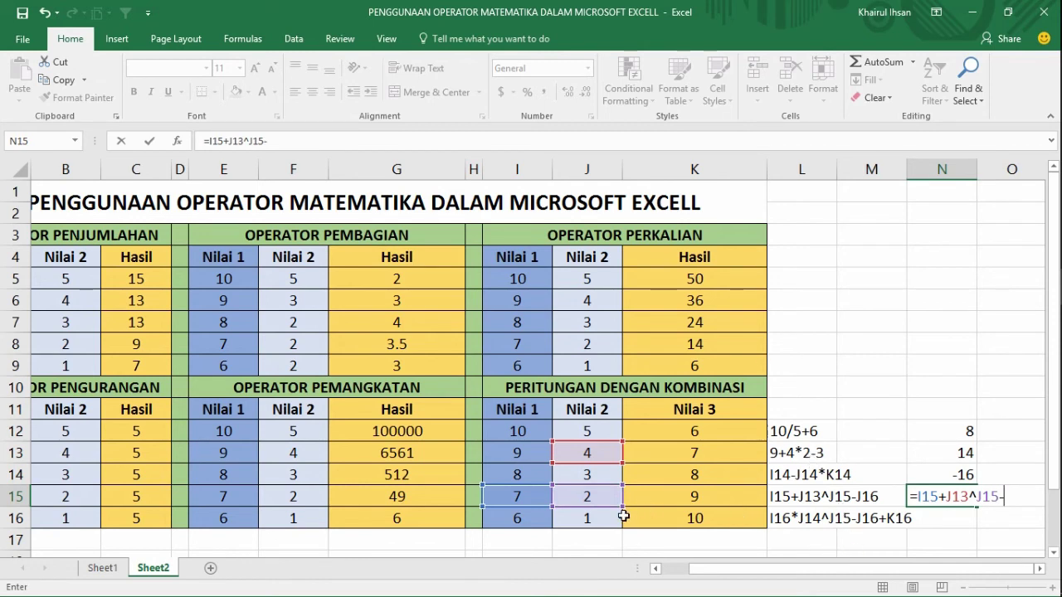
click(597, 521)
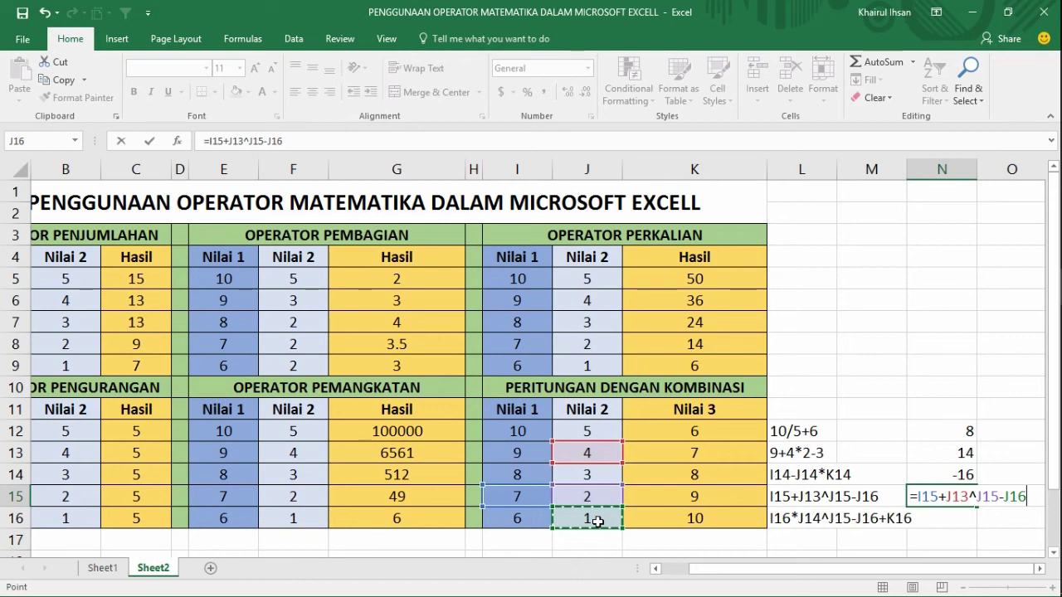
drag(946, 498, 999, 496)
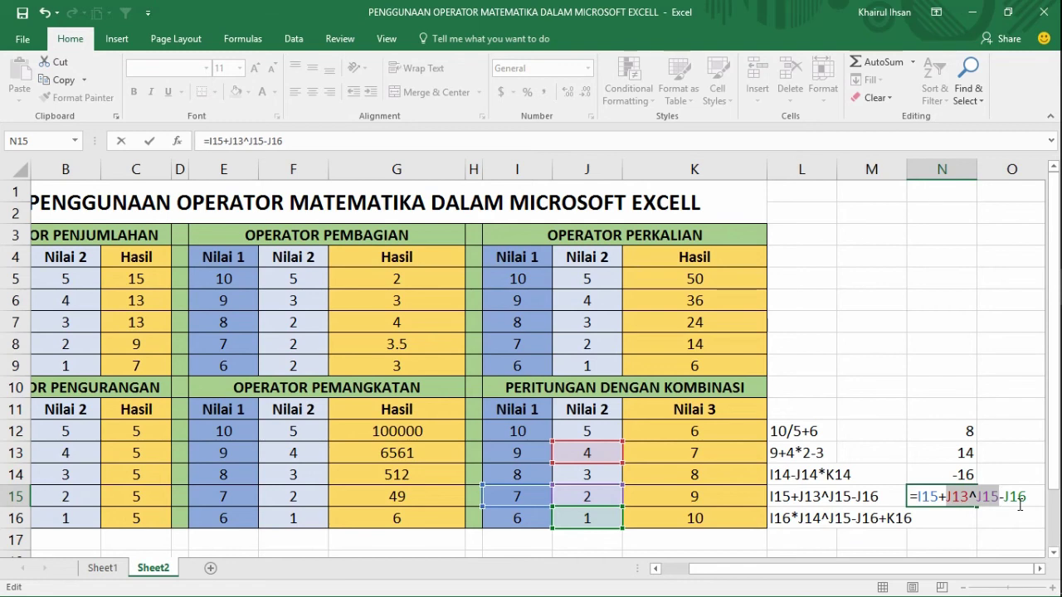
key(Return)
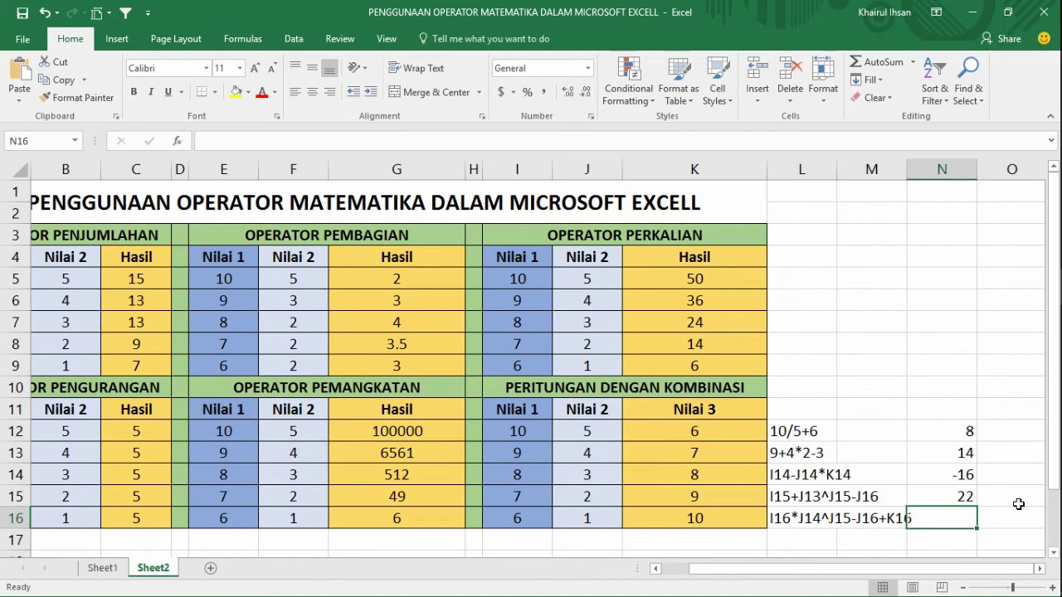
- Build the row 16 combination formula =I16*J14^J15-J16+K16 through cell references in N16
text(=)
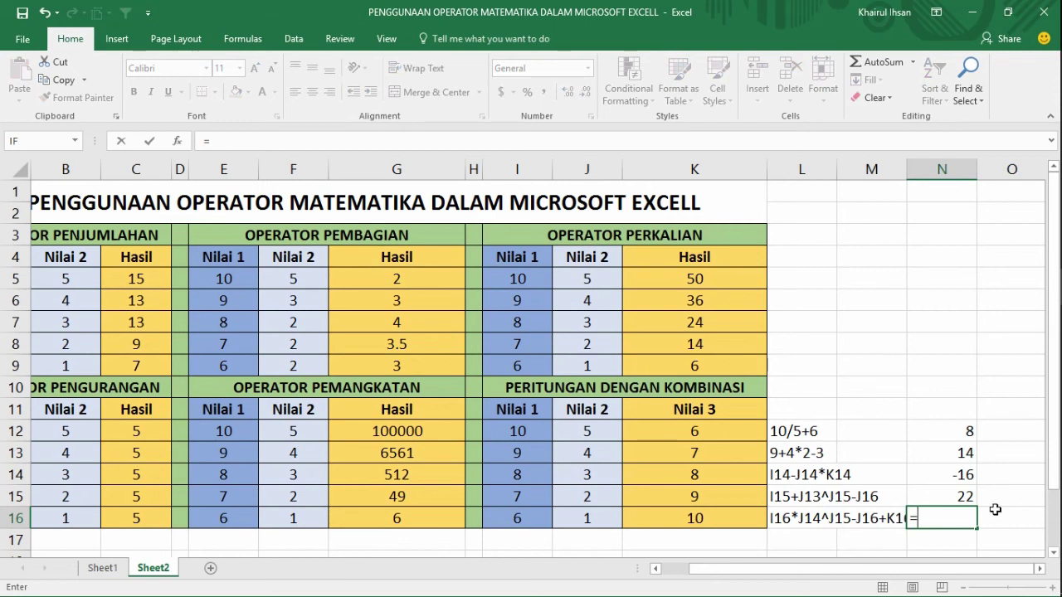
click(507, 516)
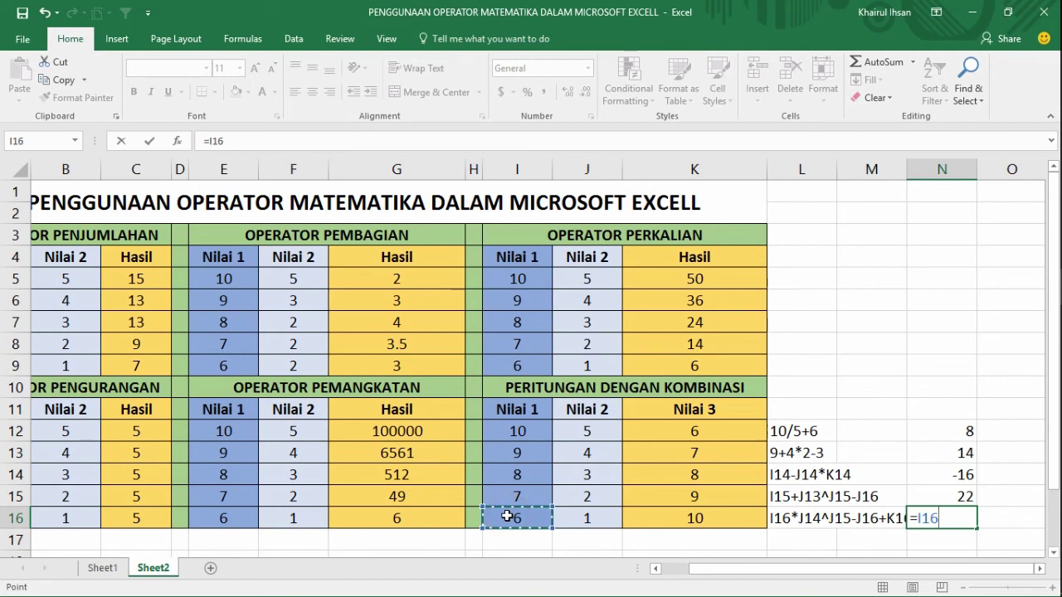
text(*)
click(586, 477)
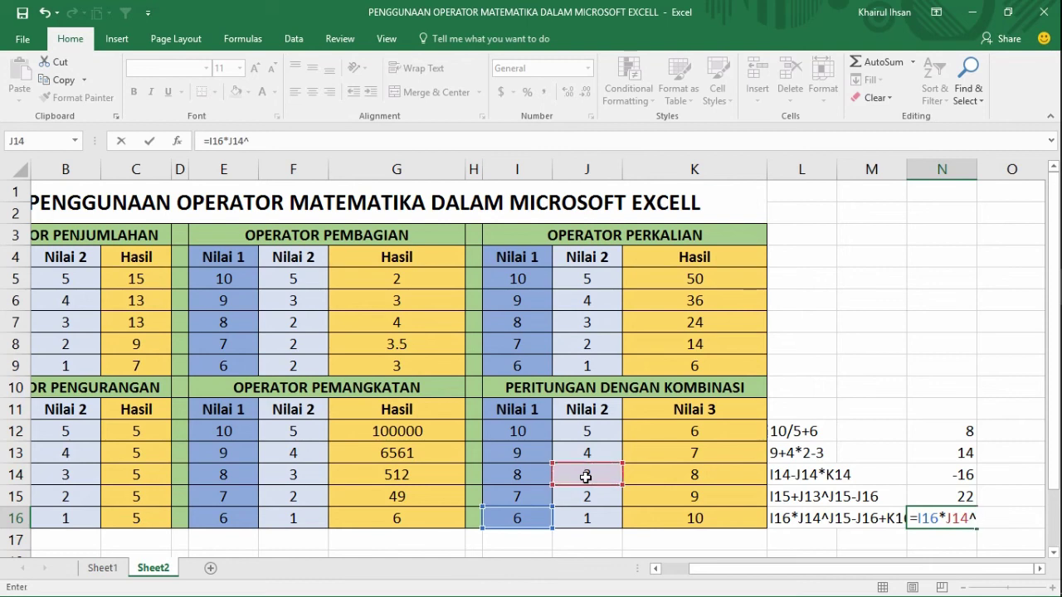
click(573, 498)
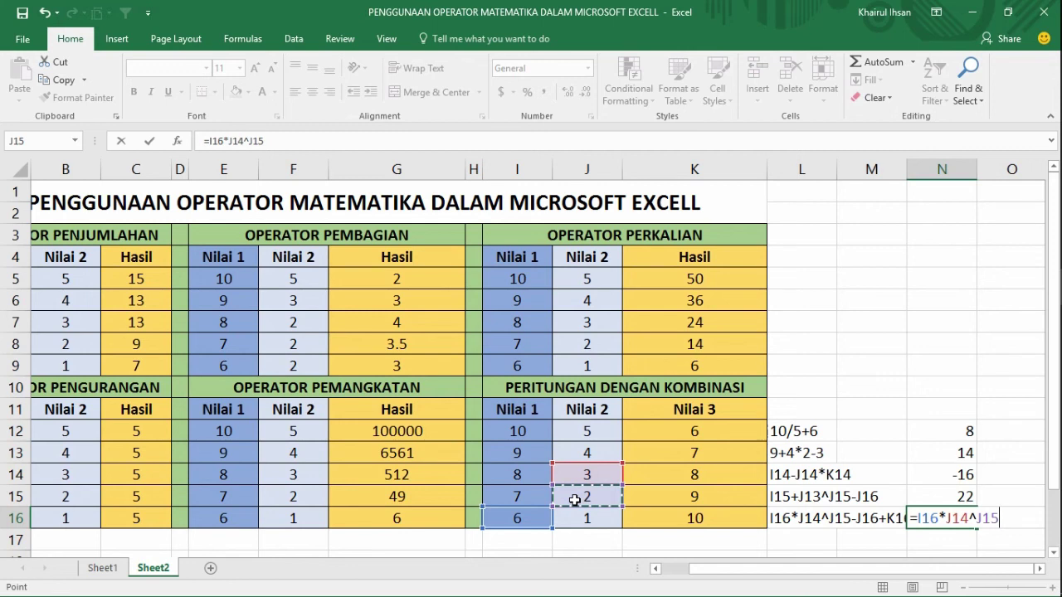
text(-)
click(582, 519)
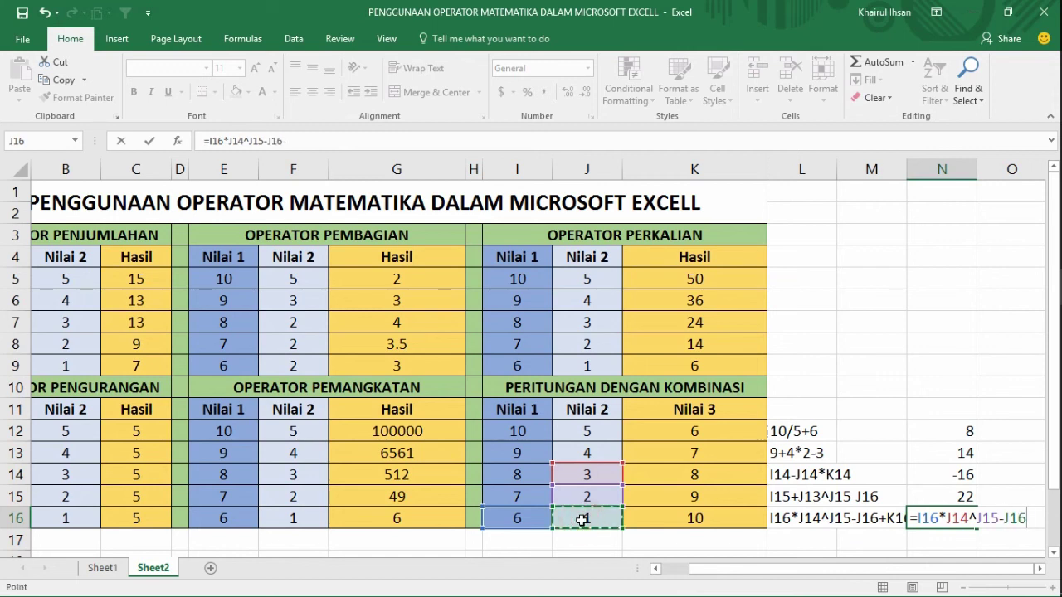
text(+)
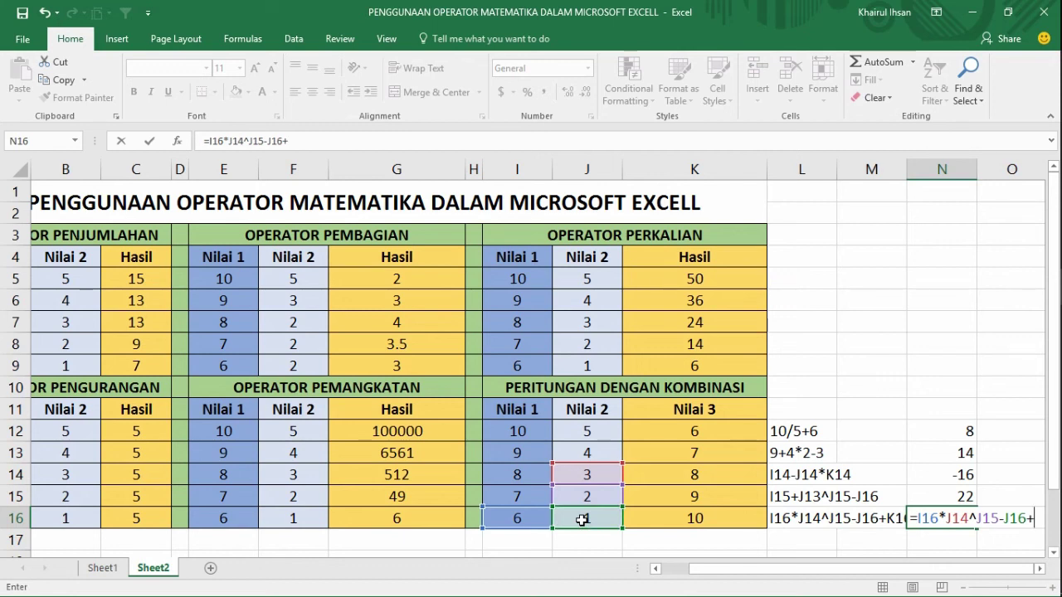
click(654, 521)
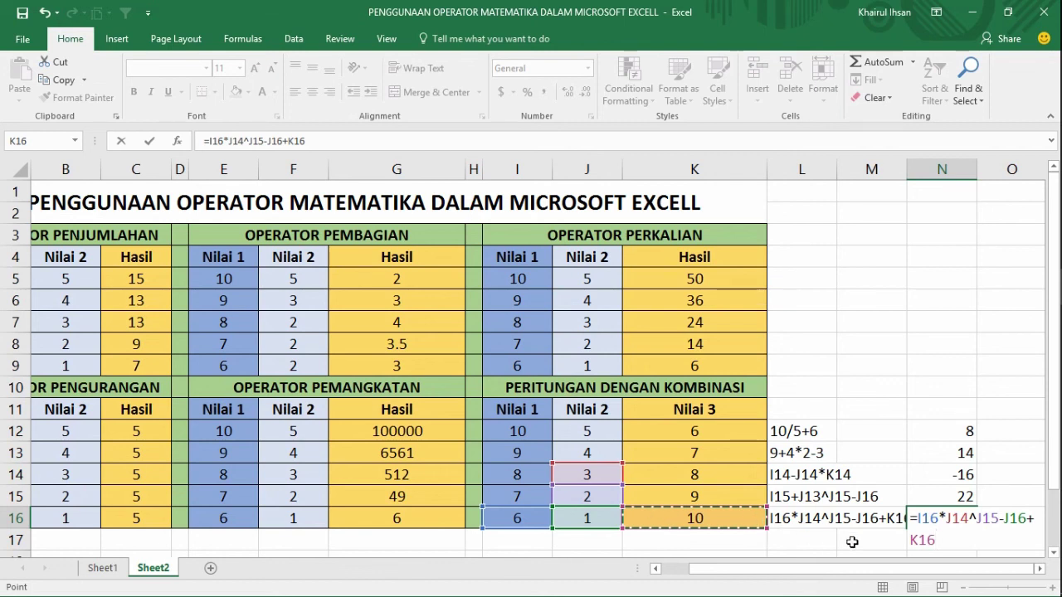
- Examine the calculation order in the N16 formula, from the power J14^J15 and the multiplication by I16 to the J16 and K16 terms
drag(948, 519, 998, 519)
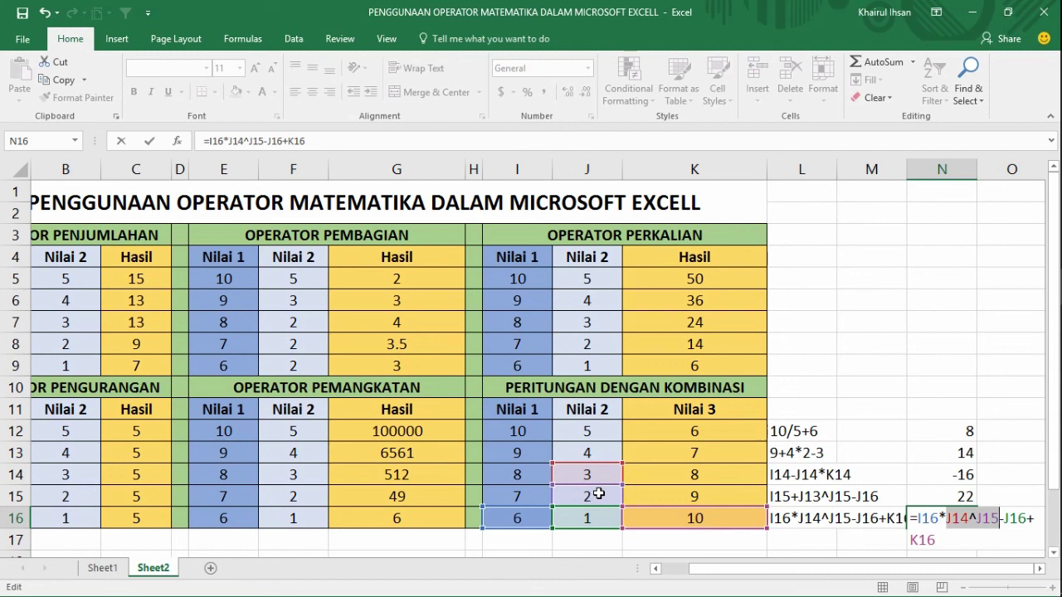
click(940, 517)
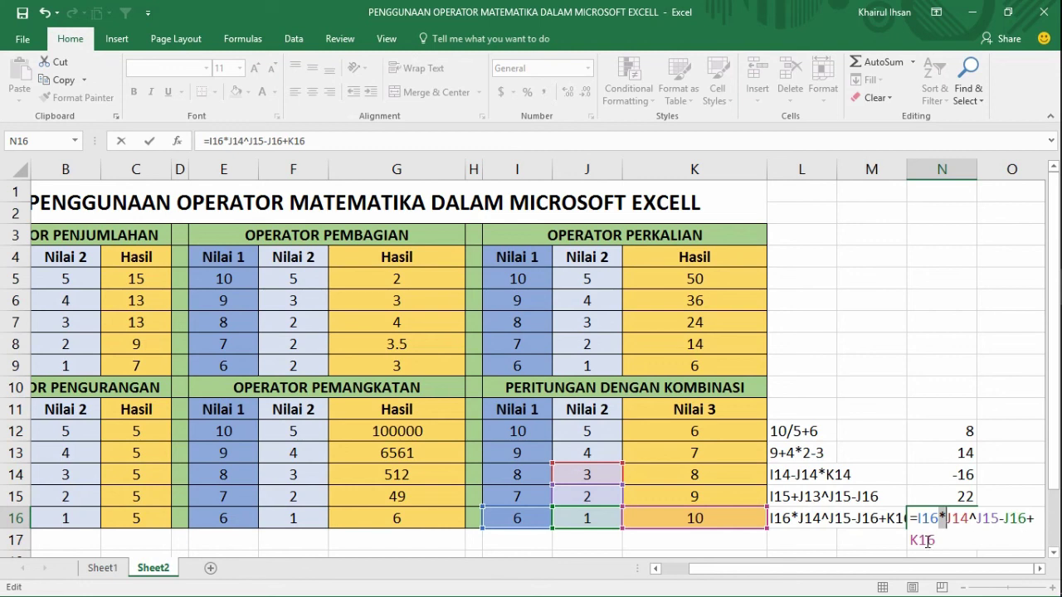
click(986, 538)
click(1005, 518)
drag(1006, 519, 1008, 547)
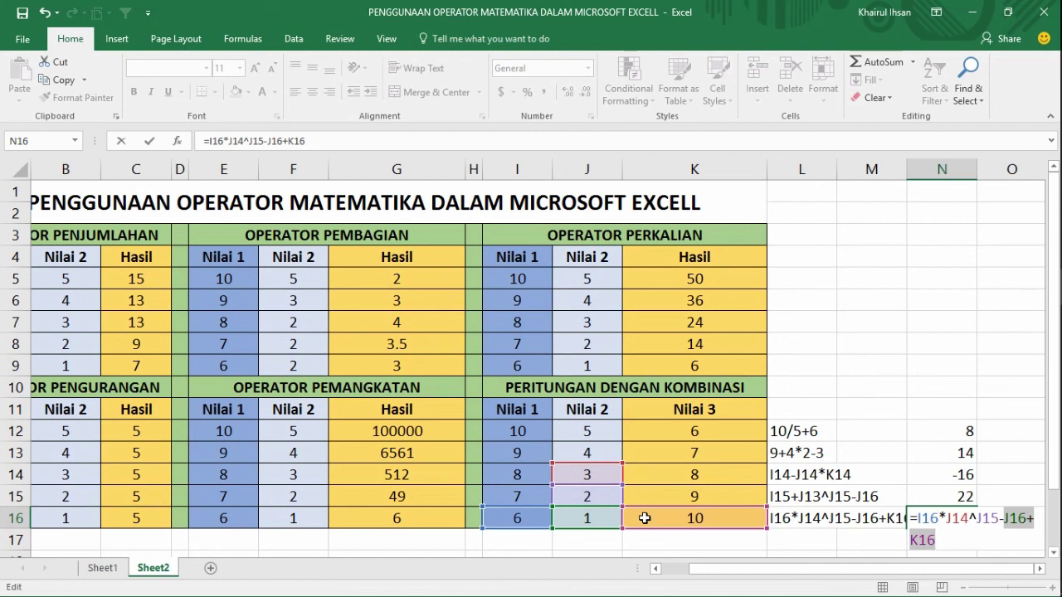
click(959, 536)
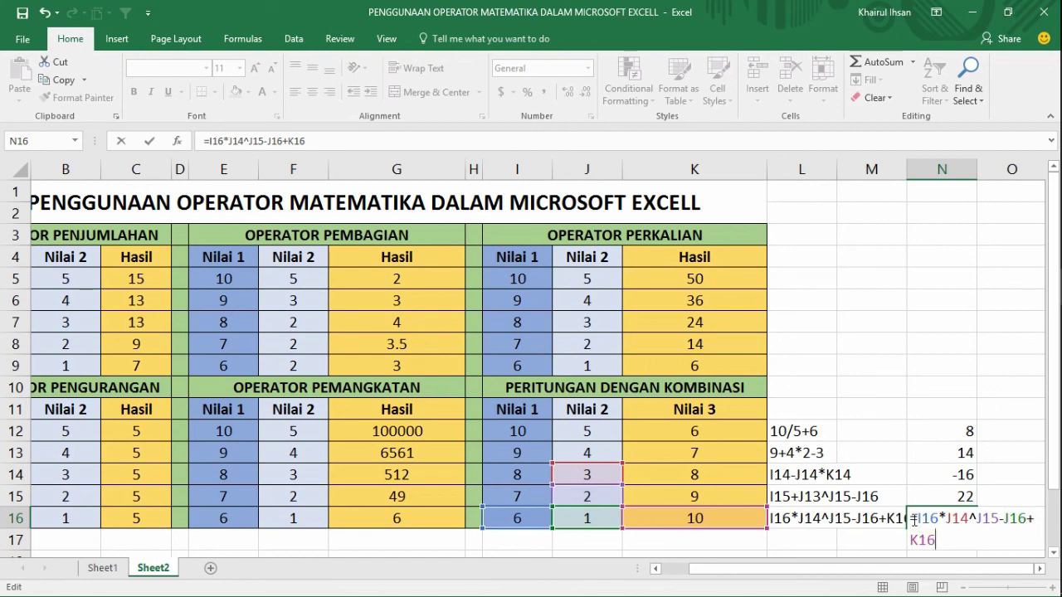
click(927, 518)
drag(926, 519, 988, 520)
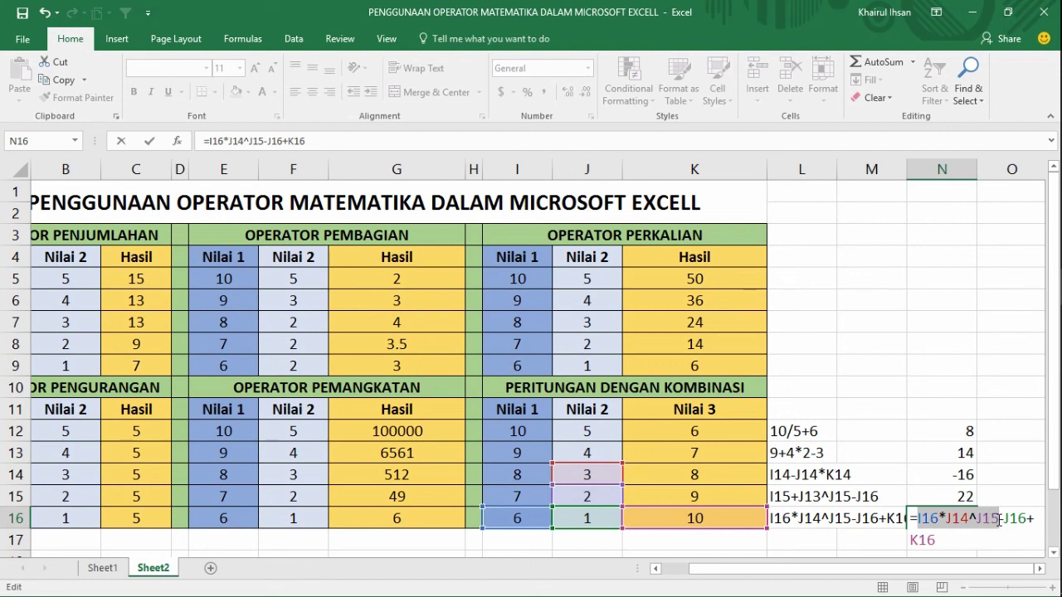
click(1002, 520)
drag(1004, 519, 1012, 519)
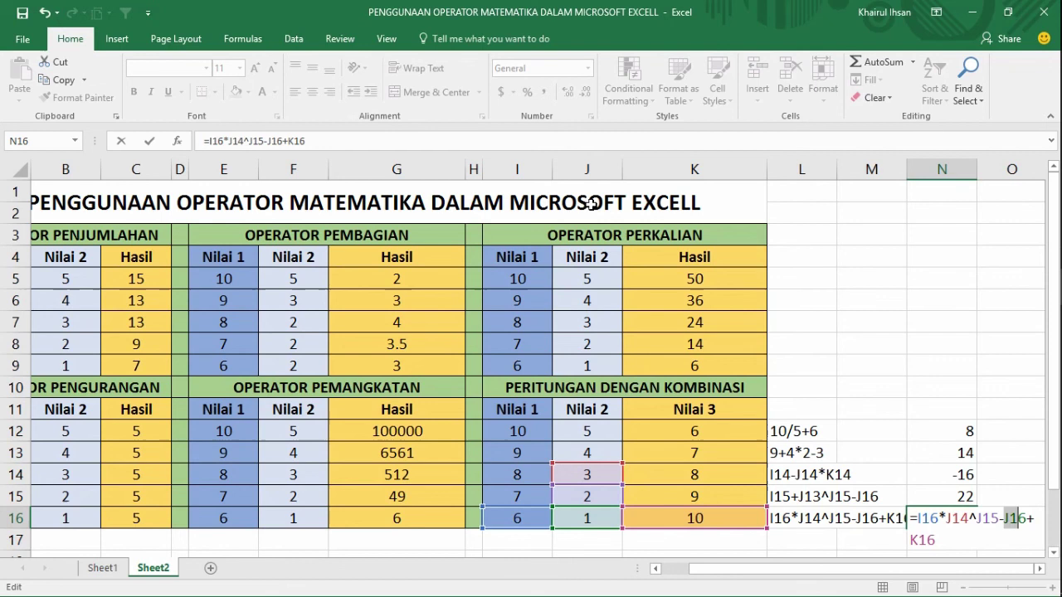
click(584, 522)
click(949, 540)
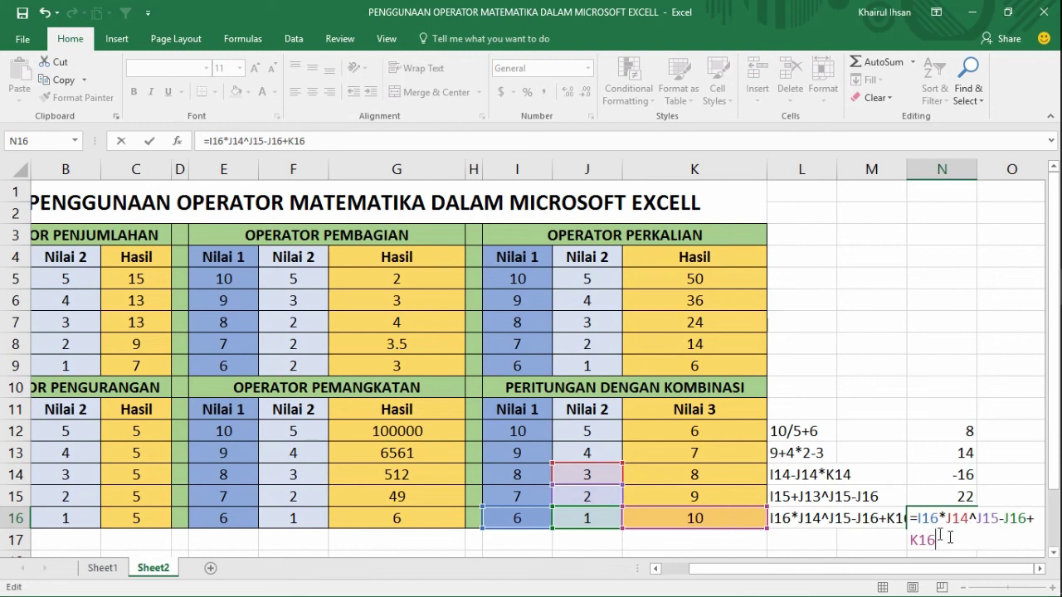
- Recheck the I16*J14^J15 and -J16 parts of the formula, and commit it in N16
drag(918, 520, 975, 518)
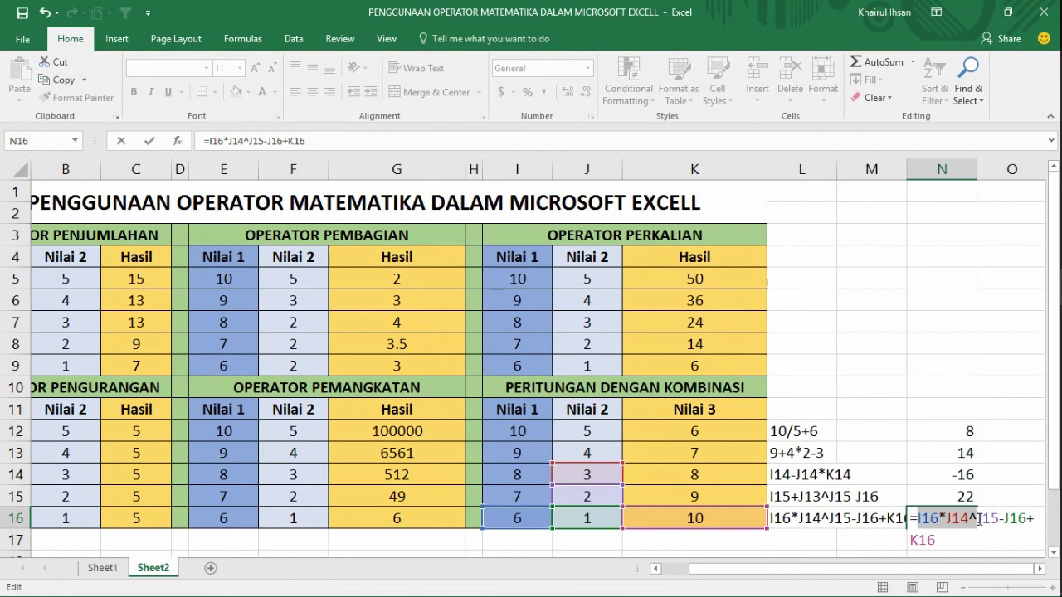
drag(979, 520, 996, 520)
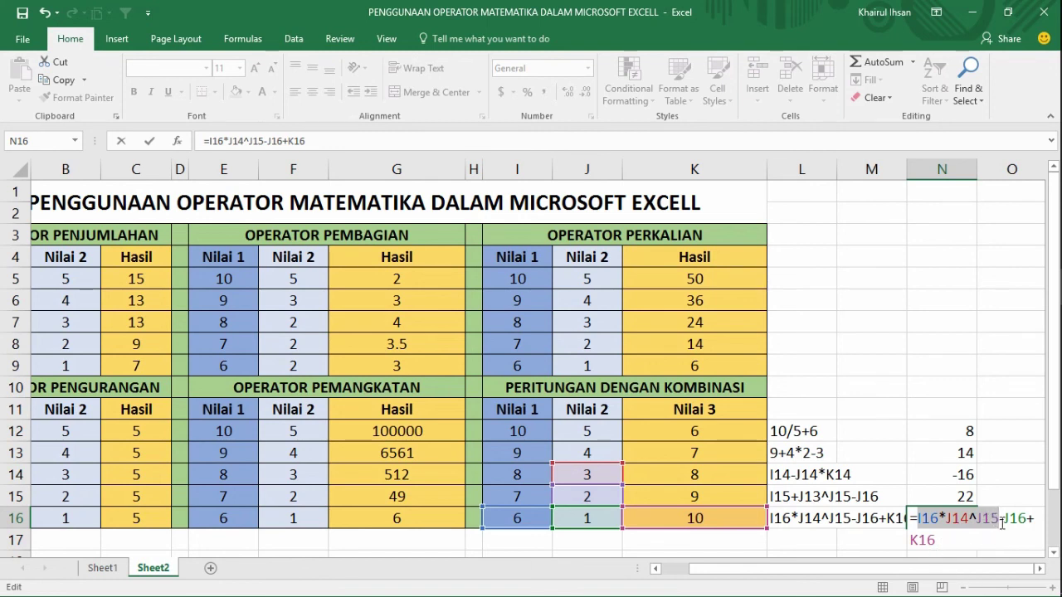
drag(999, 518, 1019, 520)
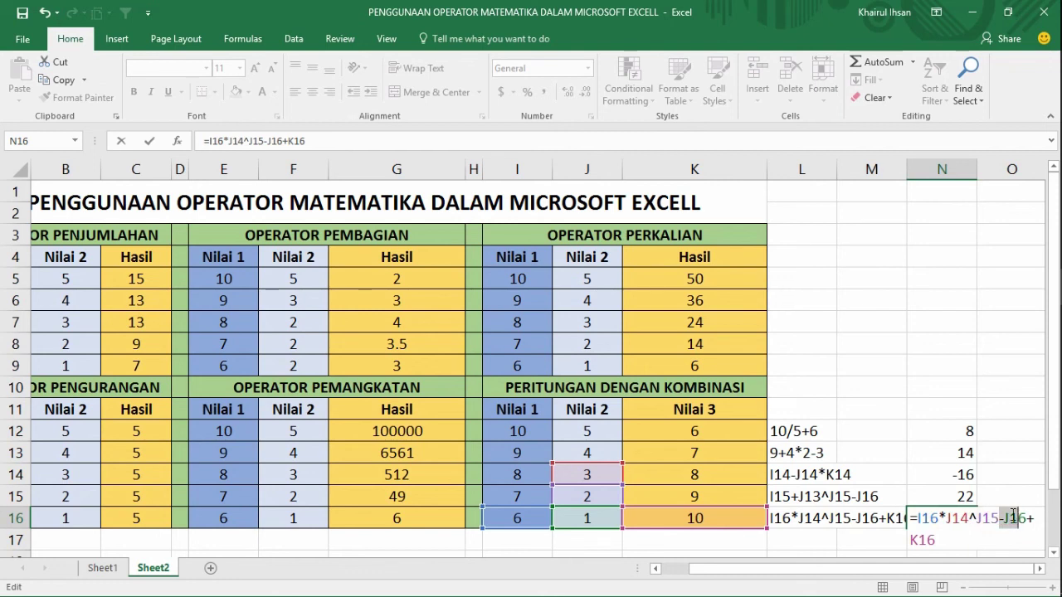
click(944, 541)
click(943, 541)
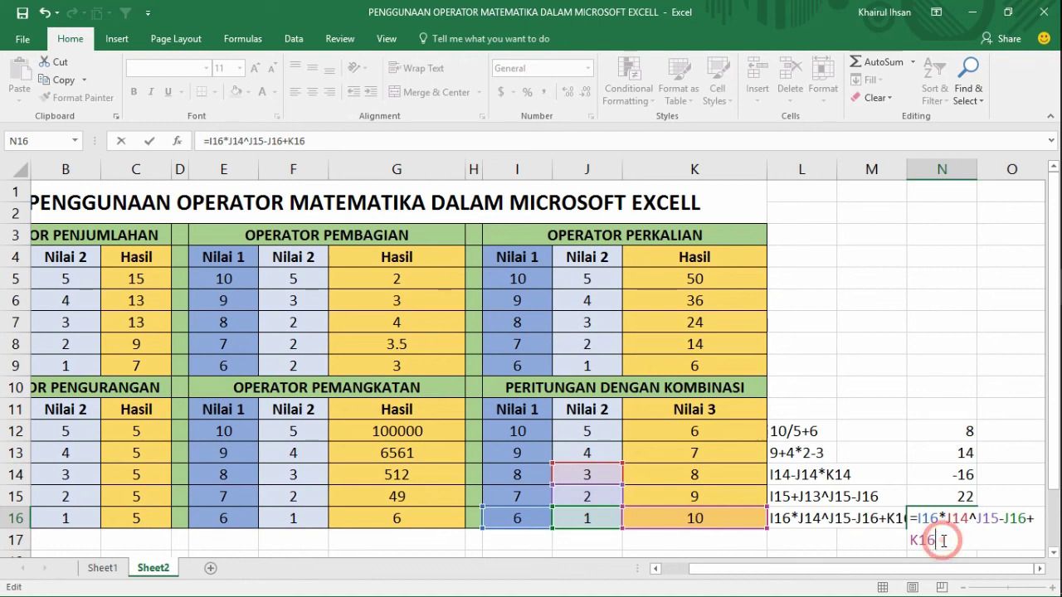
key(Return)
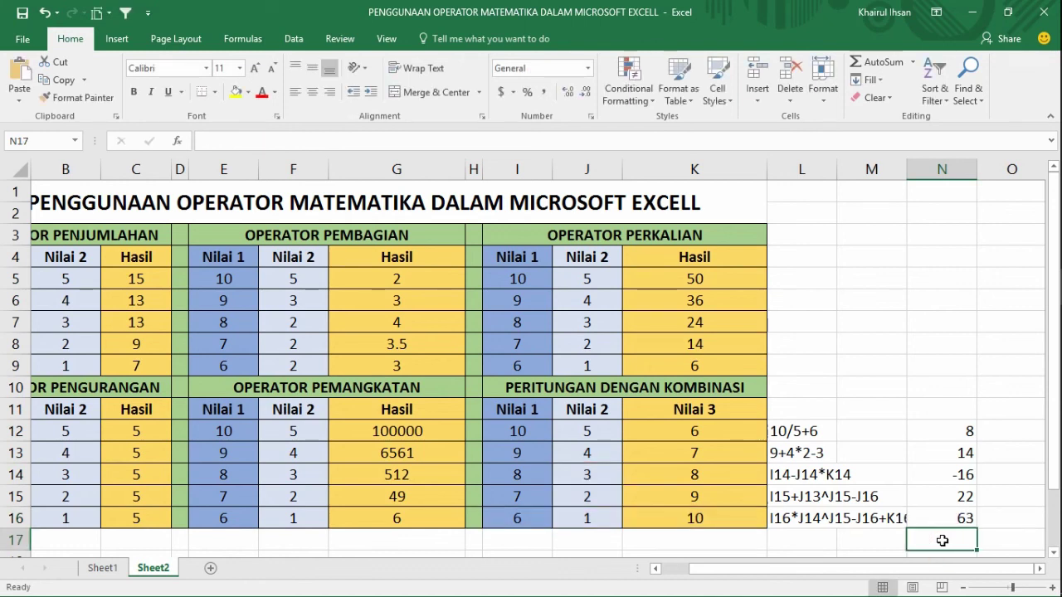
- Return to column A in the upper part of the sheet to review the completed operator tables
key(Down)
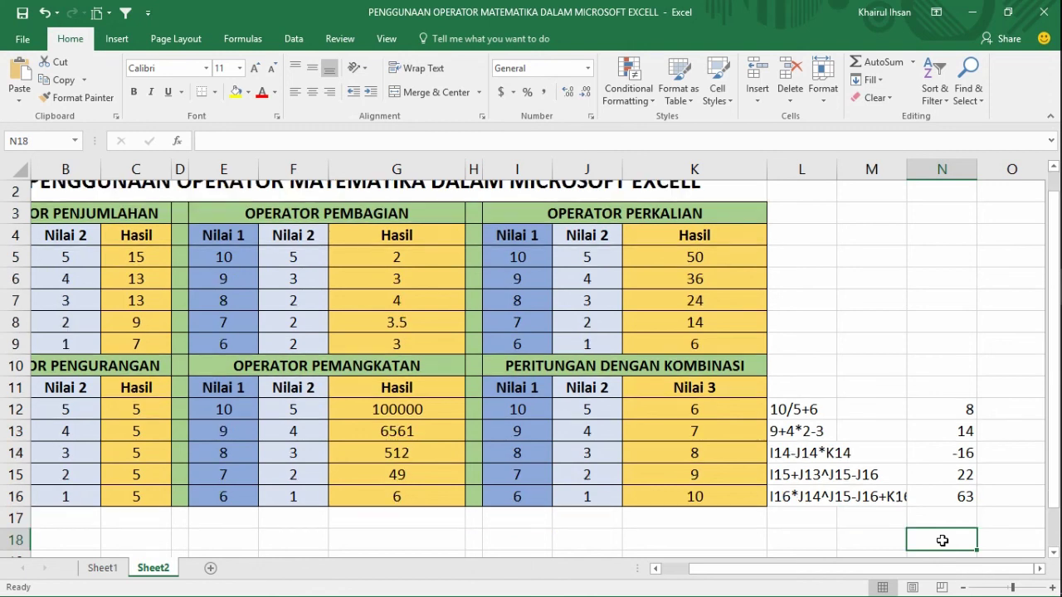
key(Left)
key(Left)
key(Left)
key(Home)
key(Up)
key(Up)
key(Up)
key(Up)
key(Up)
key(Up)
key(Up)
key(Up)
key(Up)
key(Up)
key(Up)
key(Up)
key(Up)
key(Up)
key(Up)
key(Up)
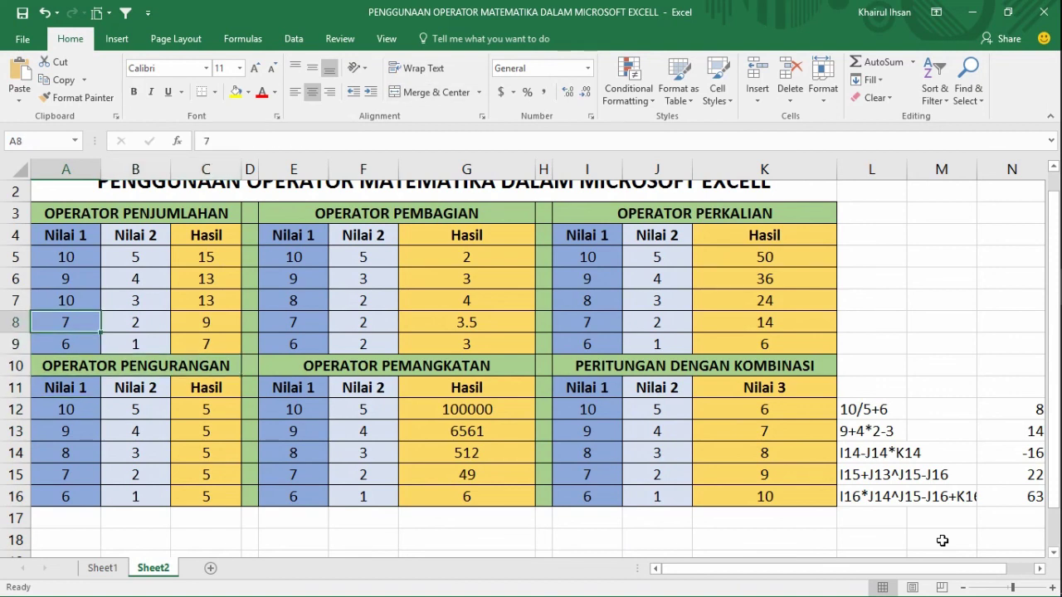